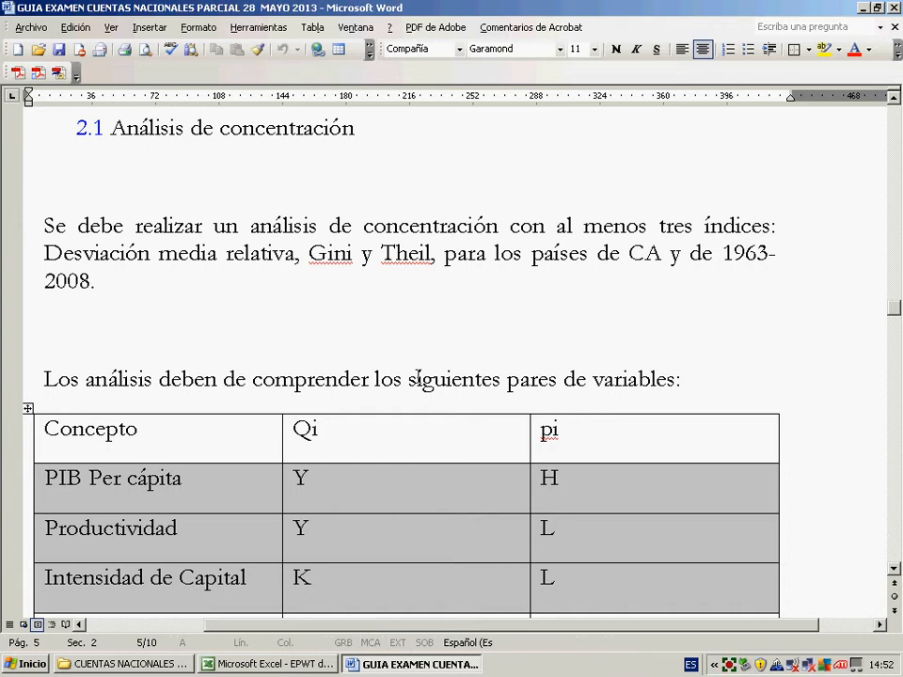
- Examine the variable-pair table under 2.1, reading Qi and pi for PIB Per cápita, Productividad and Intensidad de Capital
scroll(442, 425, down, 3)
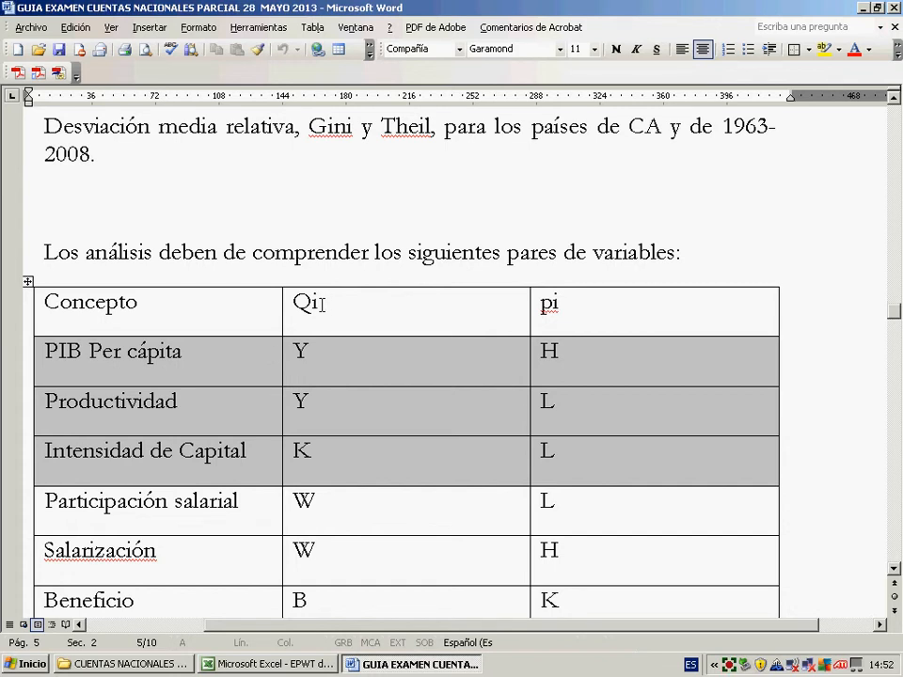
drag(293, 303, 316, 303)
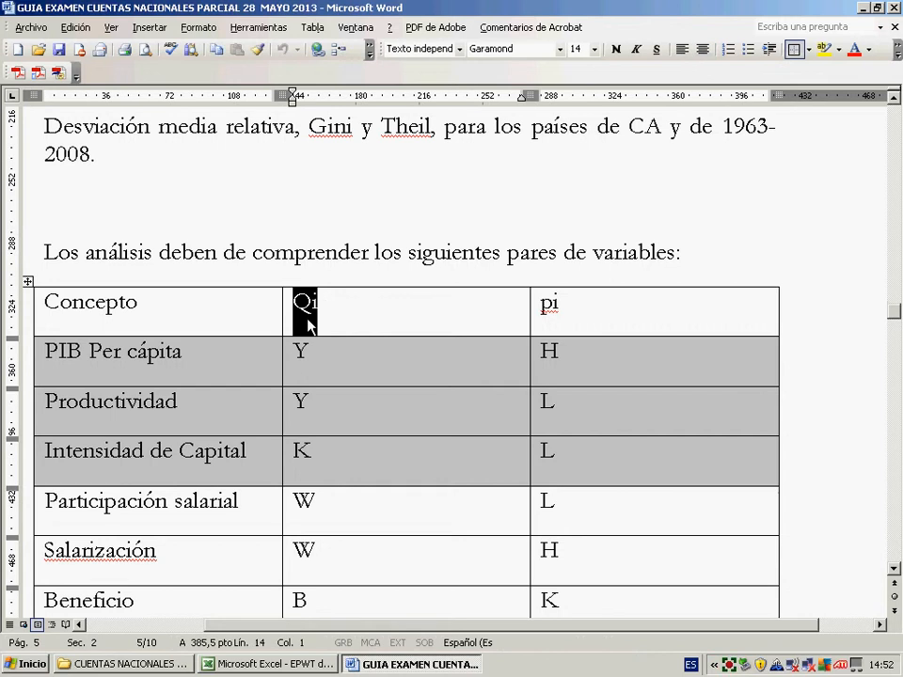
drag(325, 369, 300, 351)
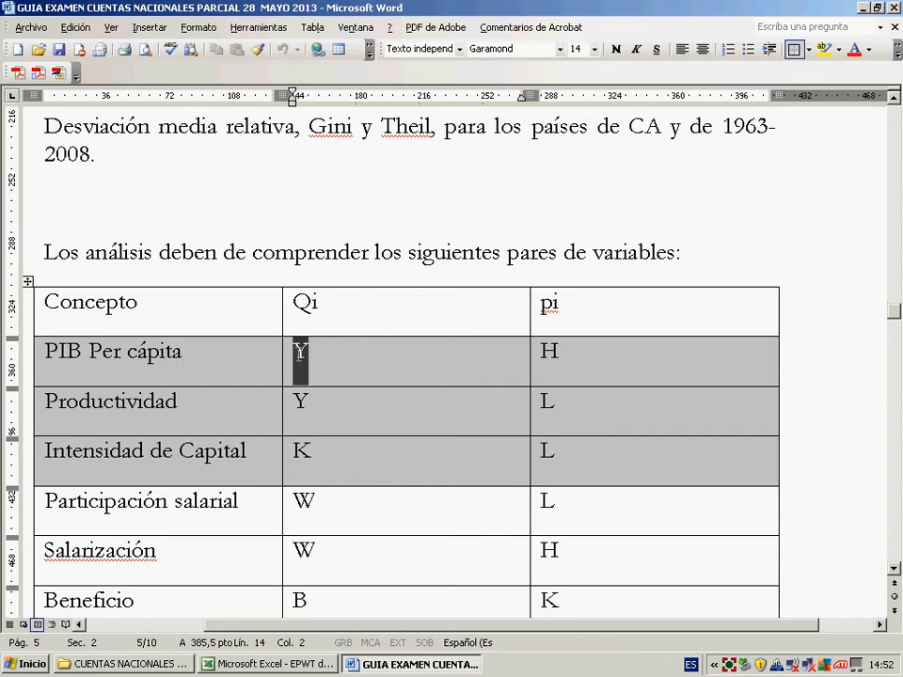
click(558, 352)
double_click(559, 352)
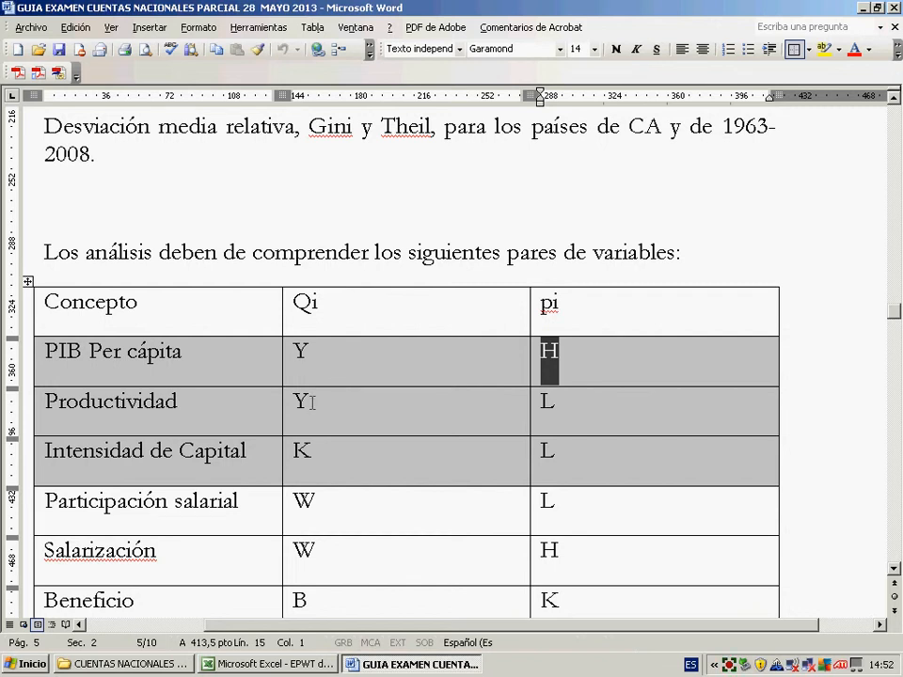
click(311, 403)
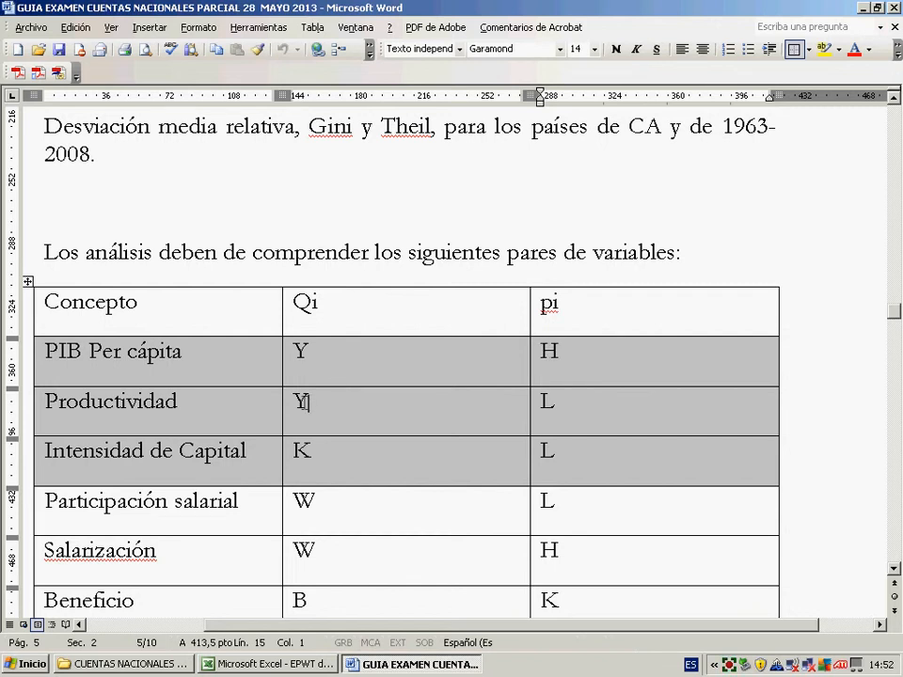
double_click(311, 403)
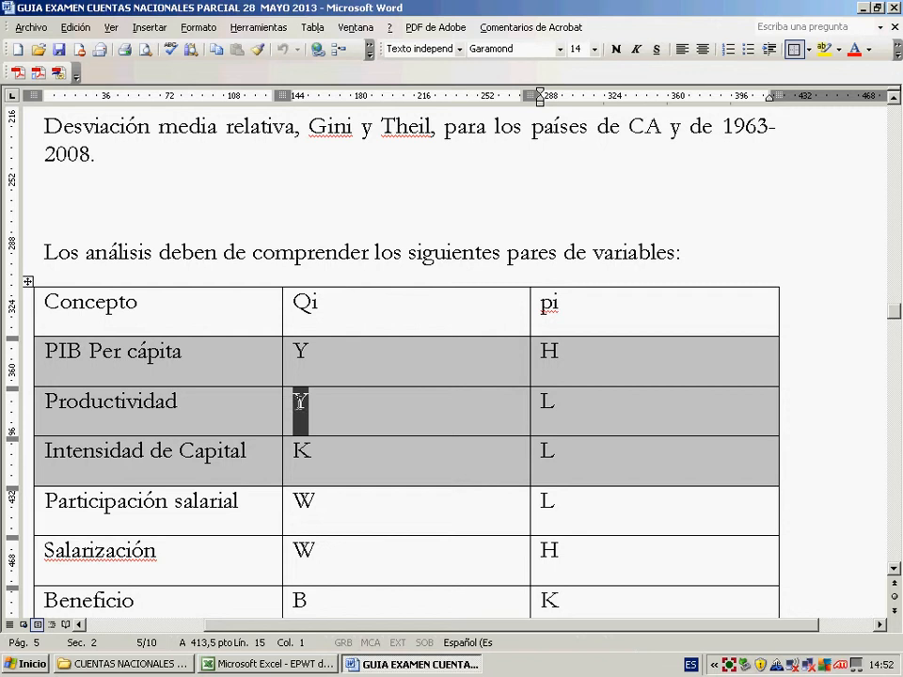
click(550, 403)
double_click(549, 403)
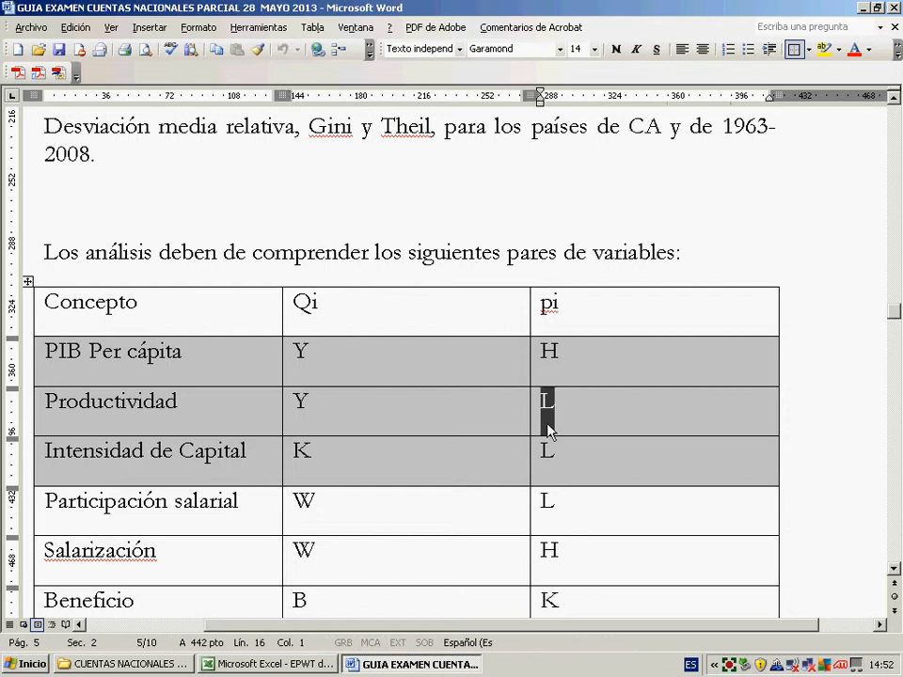
click(306, 454)
double_click(307, 453)
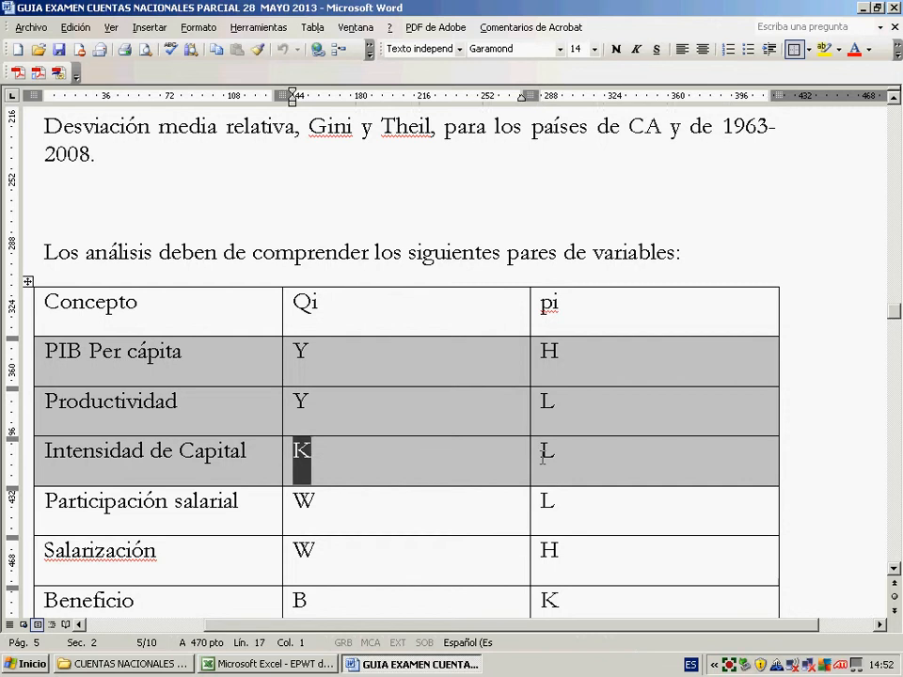
double_click(549, 453)
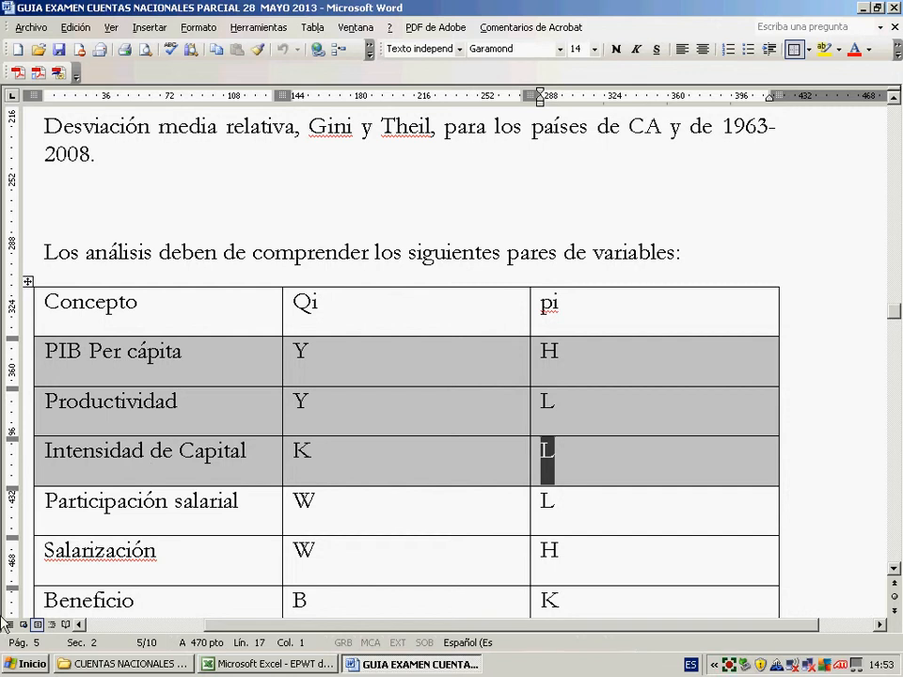
- Switch to the Excel workbook and examine the country list and the yearly H headers on the datos de paises sheet
click(260, 668)
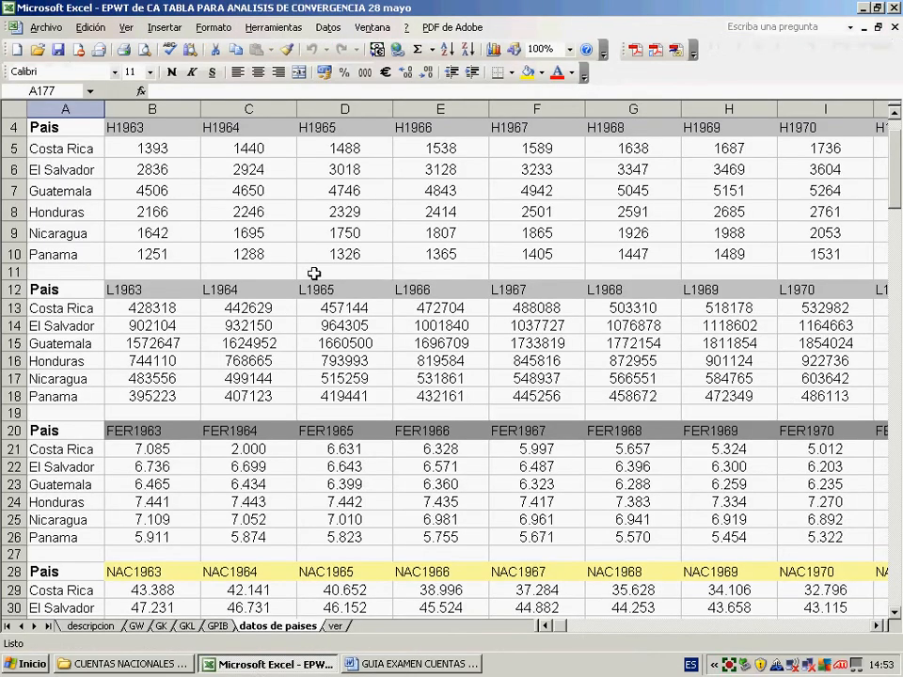
scroll(198, 191, up, 1)
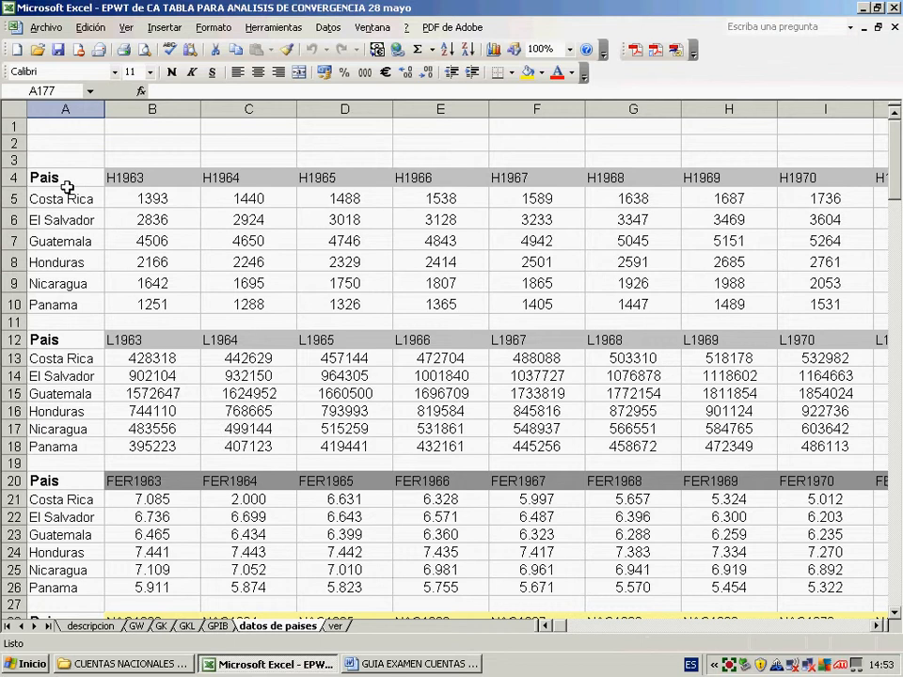
drag(67, 199, 64, 301)
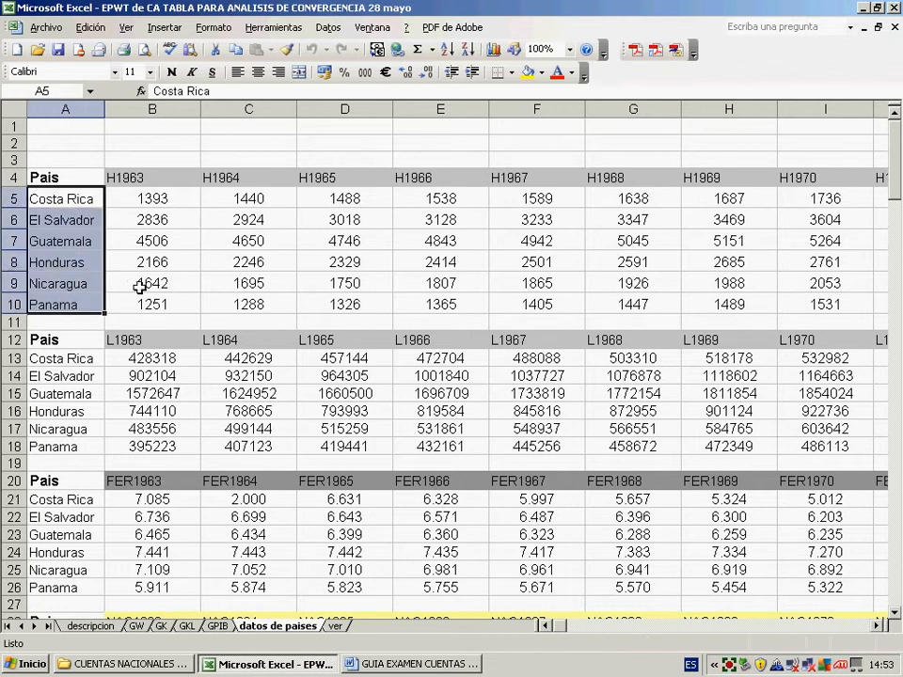
click(148, 178)
drag(149, 178, 359, 178)
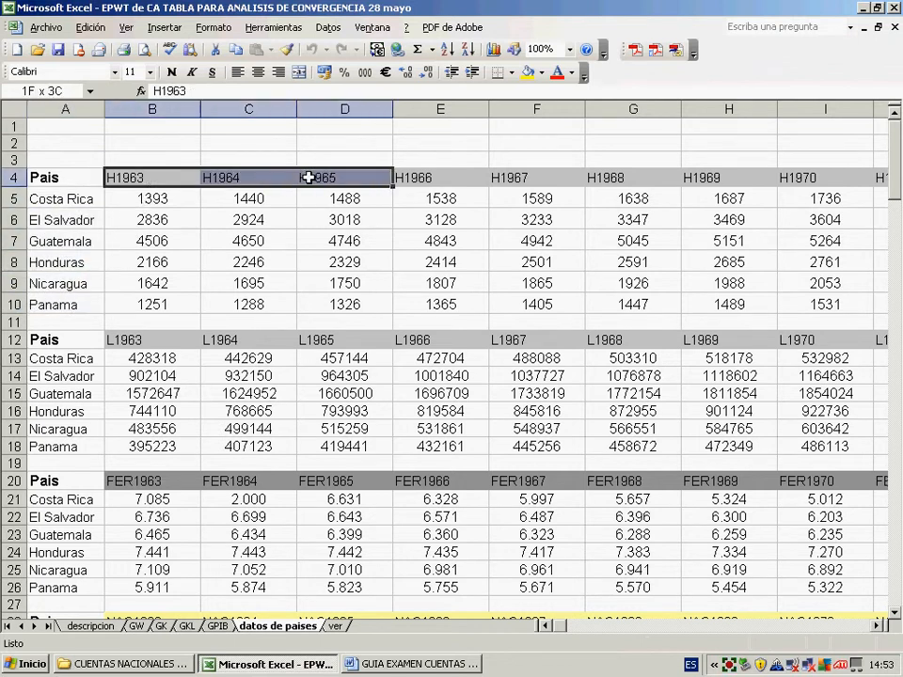
click(194, 178)
drag(284, 183, 4, 171)
click(373, 182)
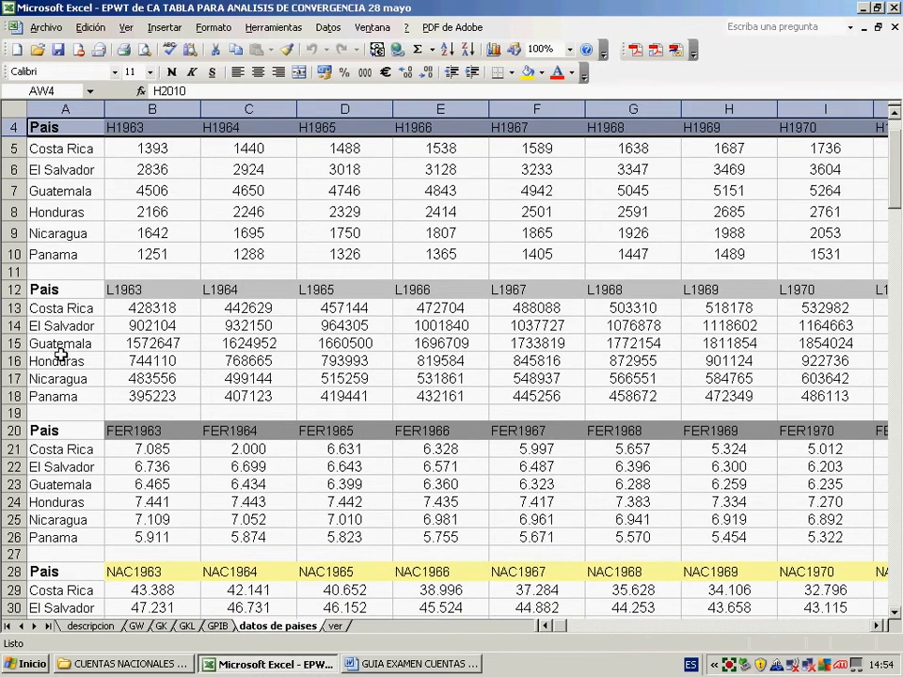
- Locate the L, PIB and K data blocks on the datos de paises sheet
scroll(47, 263, down, 1)
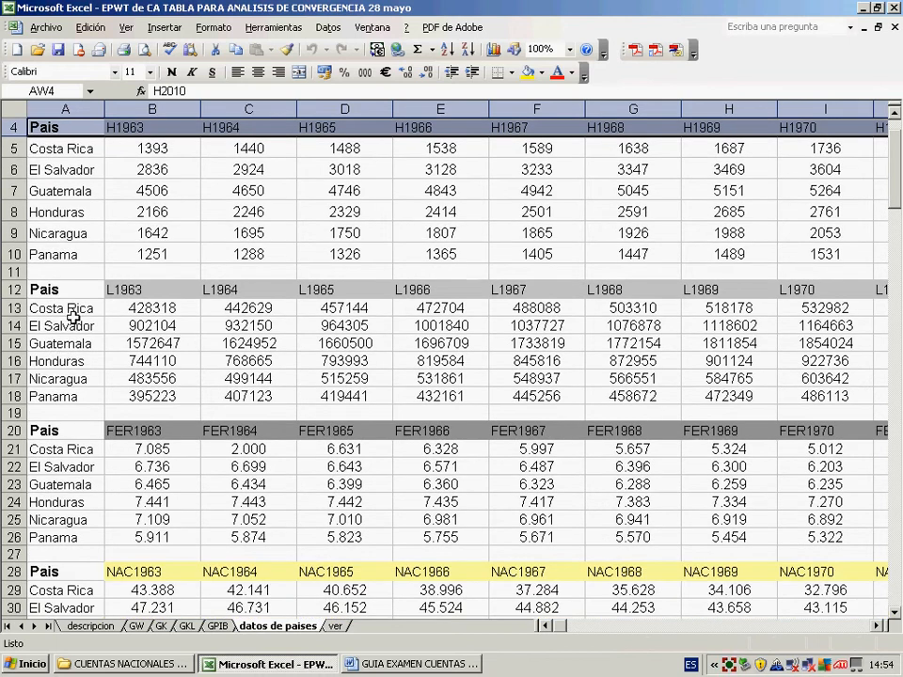
click(119, 294)
scroll(128, 442, down, 11)
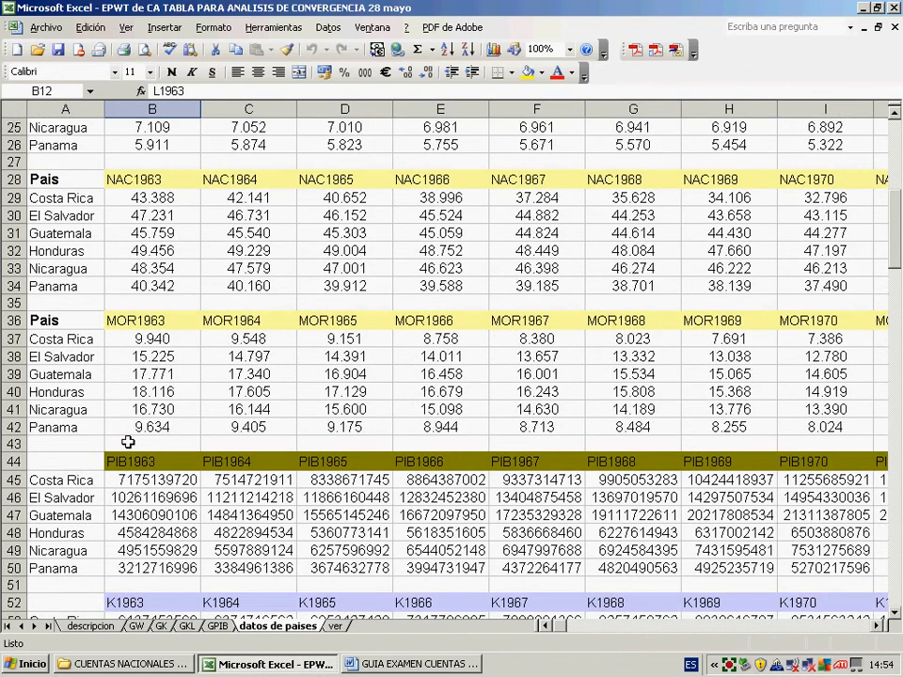
click(135, 252)
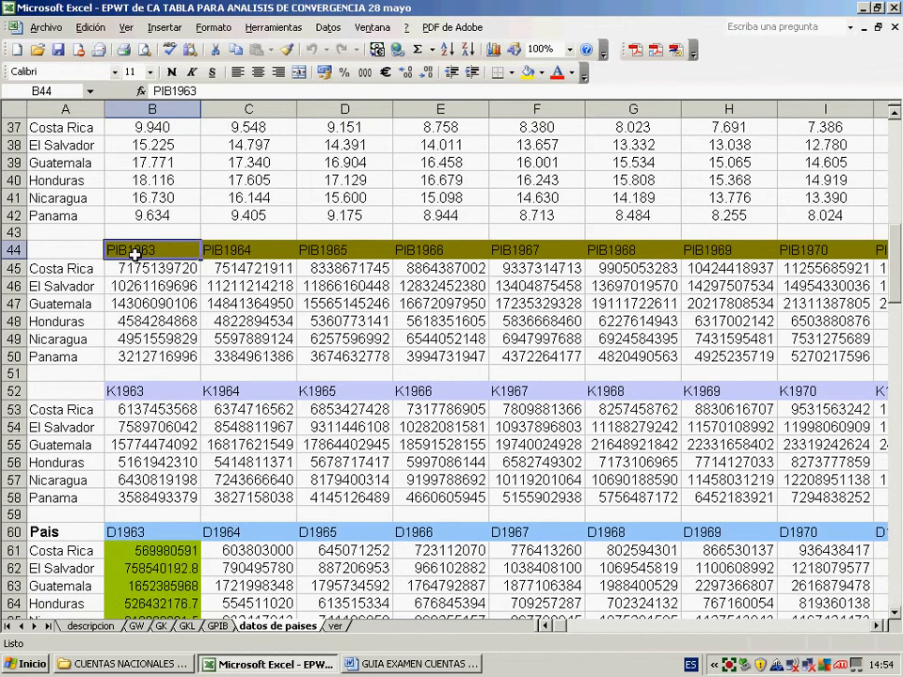
click(136, 390)
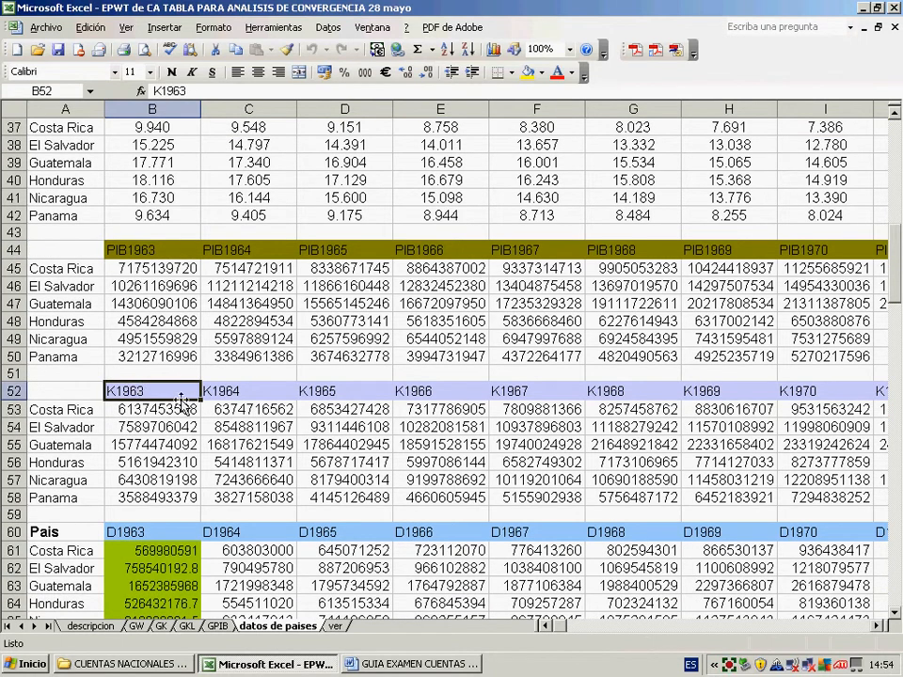
click(141, 251)
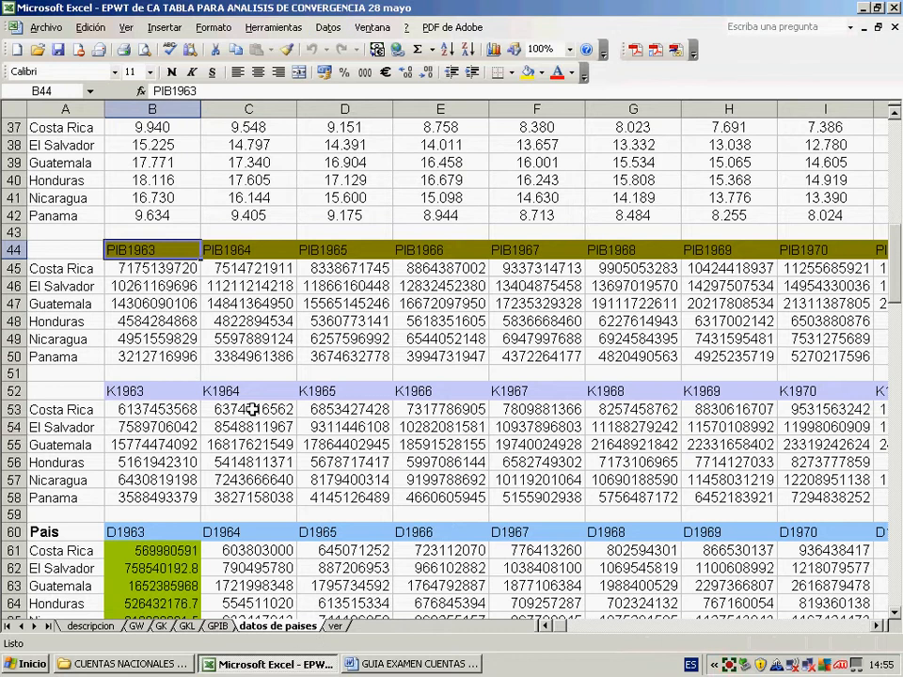
- Insert a blank worksheet and place it directly after the datos de paises sheet
right_click(297, 628)
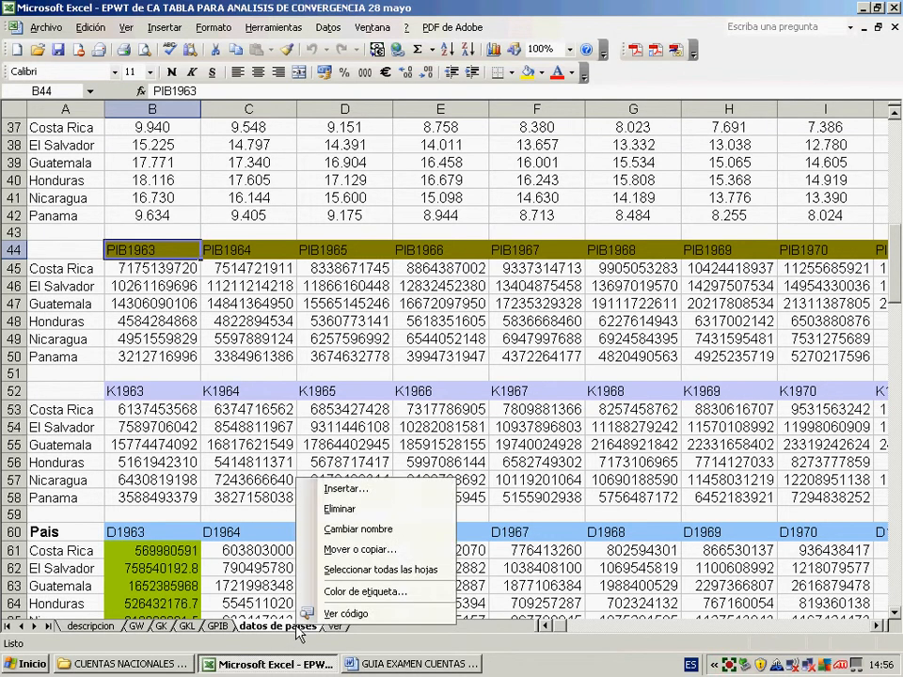
click(320, 490)
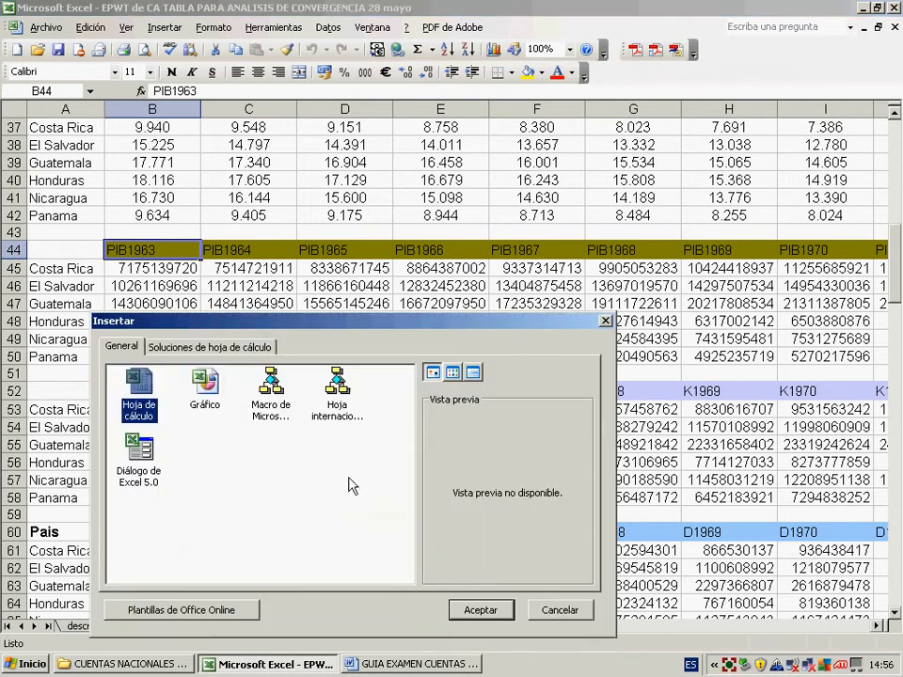
double_click(143, 399)
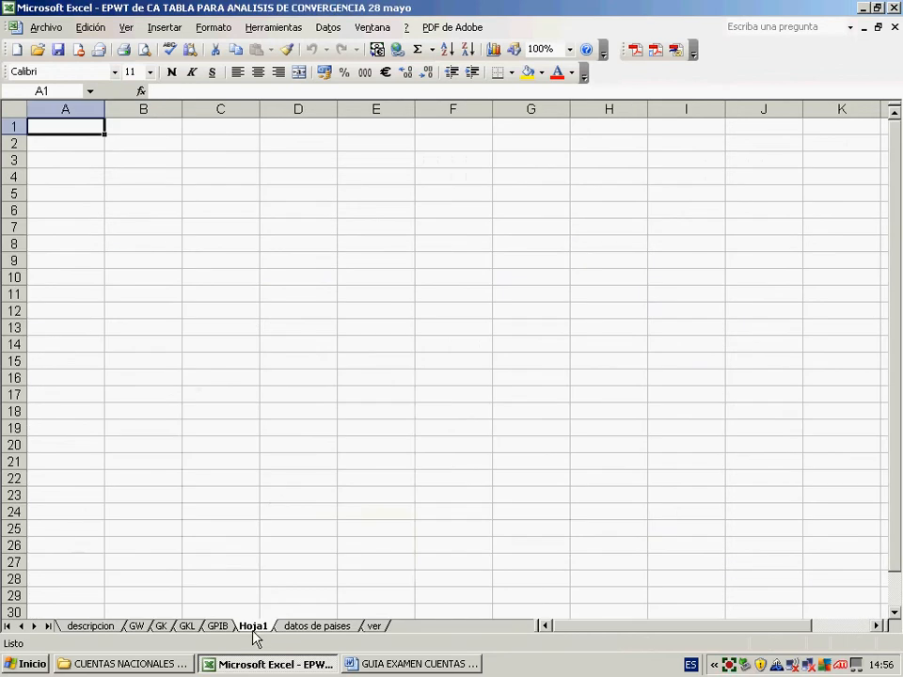
drag(254, 629, 365, 619)
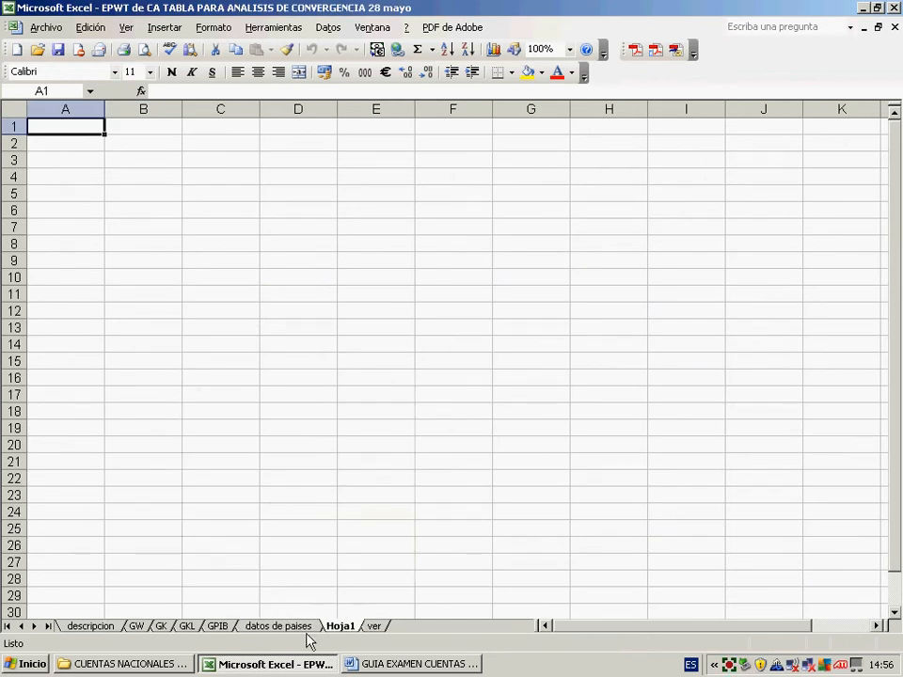
- Insert a second blank worksheet and place it between Hoja1 and the ver sheet
right_click(339, 629)
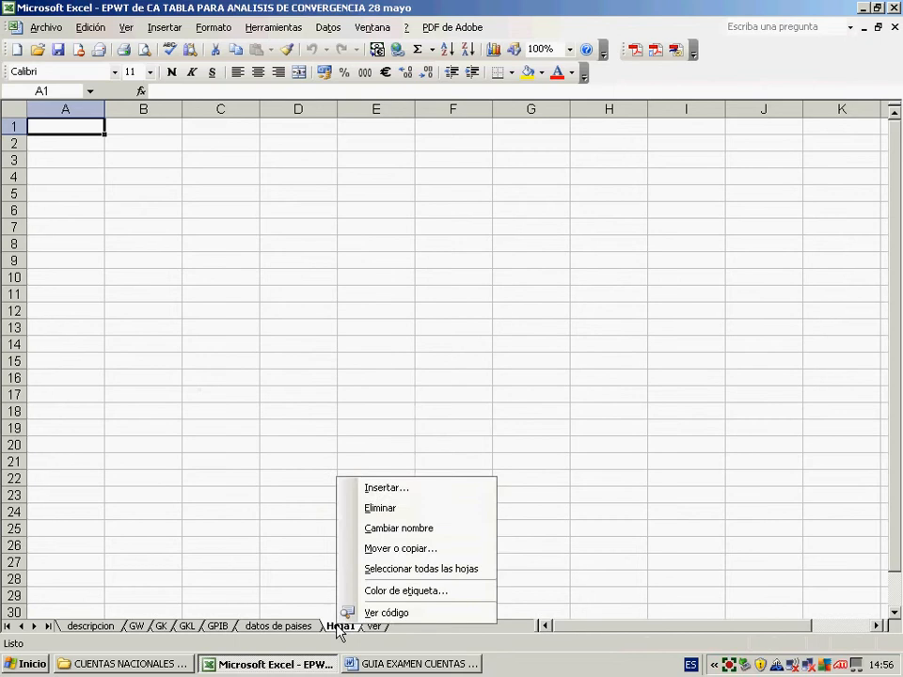
click(401, 489)
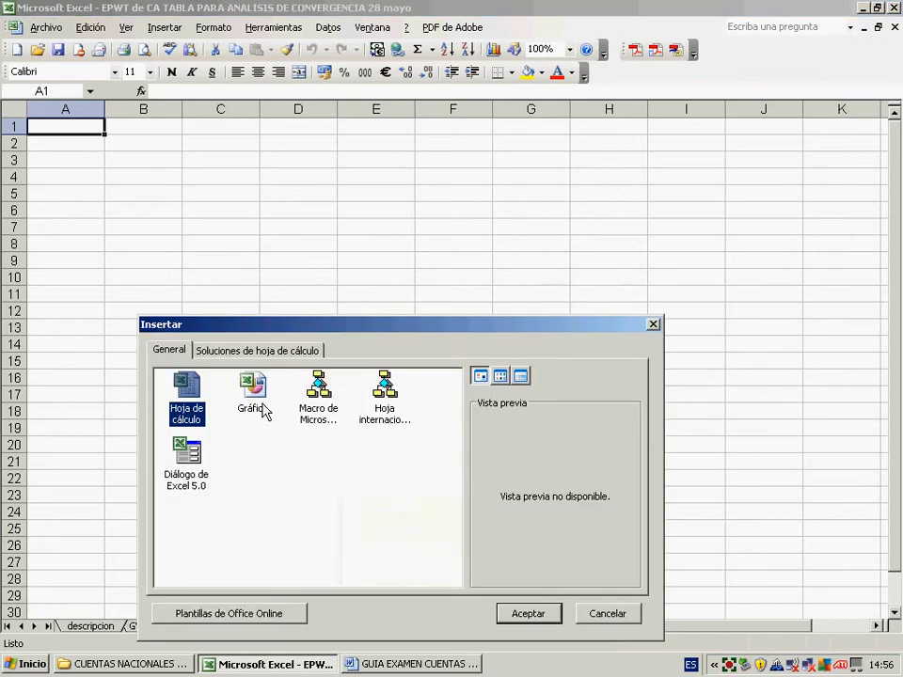
double_click(194, 410)
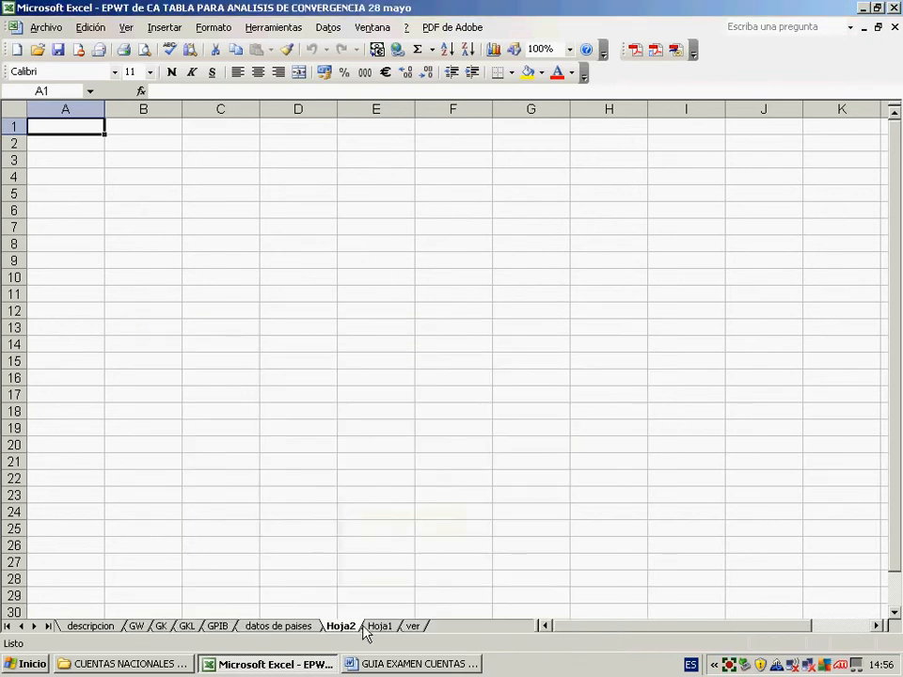
drag(365, 627, 405, 621)
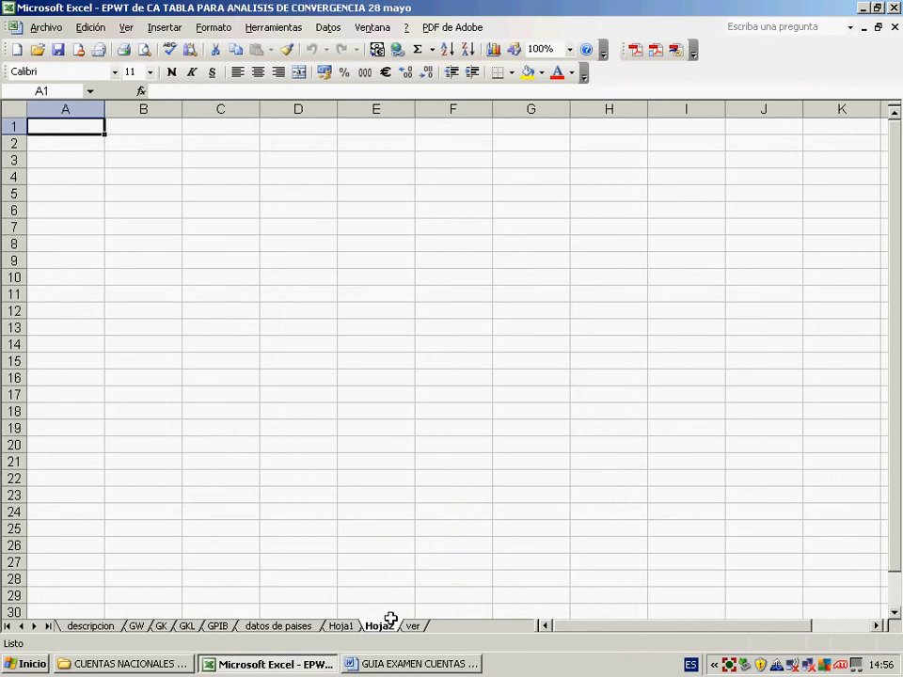
- Insert a third blank worksheet and place it between Hoja2 and the ver sheet
right_click(312, 626)
click(365, 491)
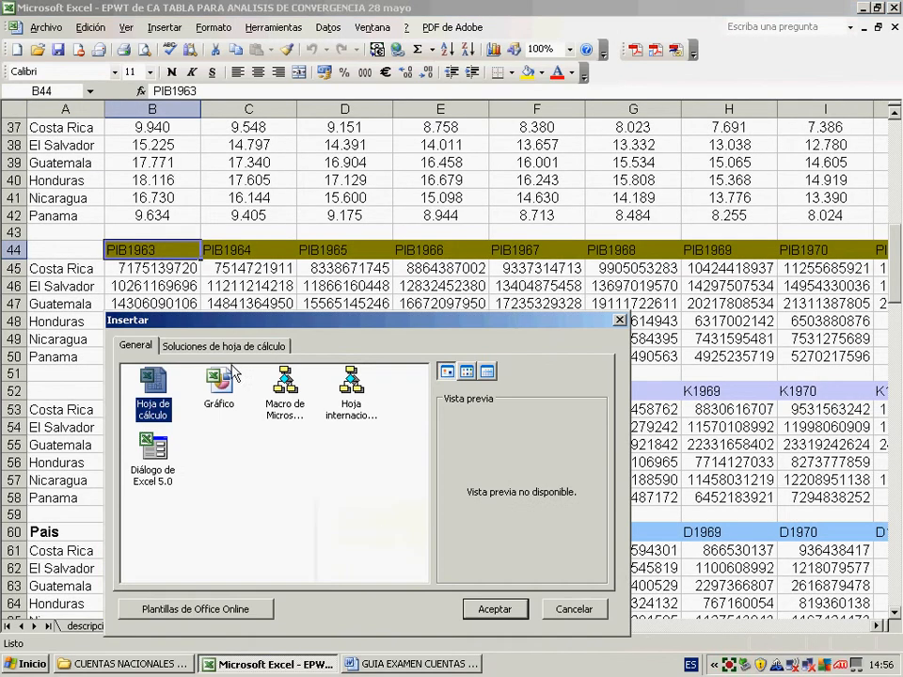
double_click(199, 414)
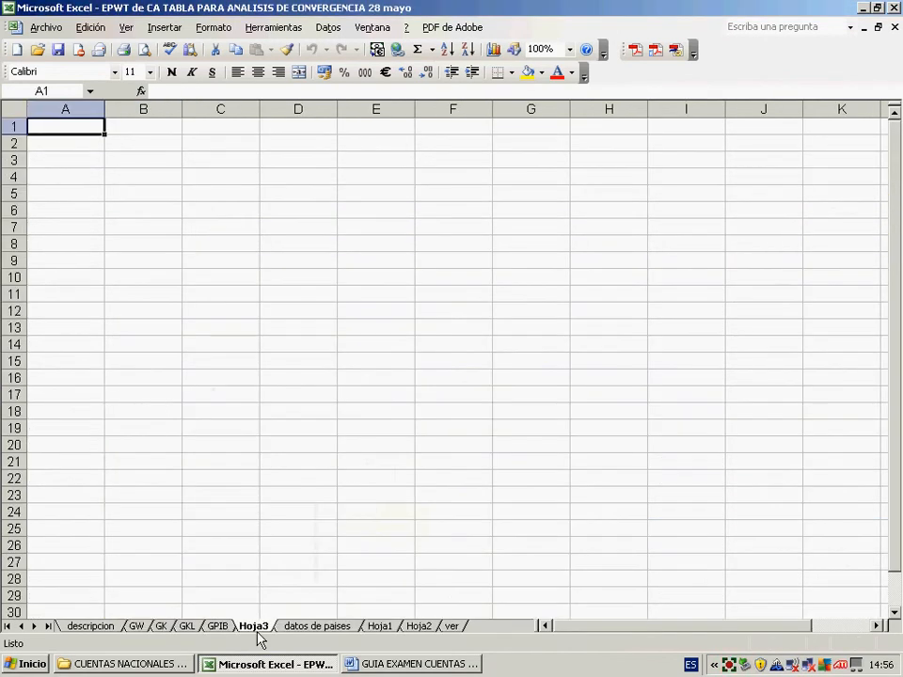
mouse_move(256, 629)
mouse_down()
mouse_move(445, 617)
mouse_move(438, 617)
mouse_up()
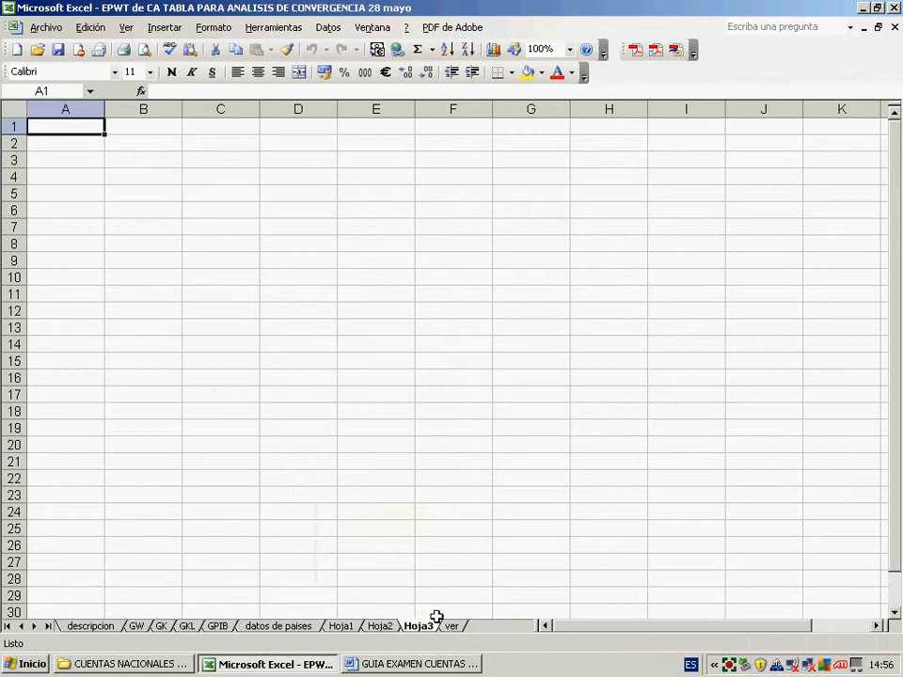
- Look through the three new blank sheets and return to the data blocks on datos de paises
click(344, 627)
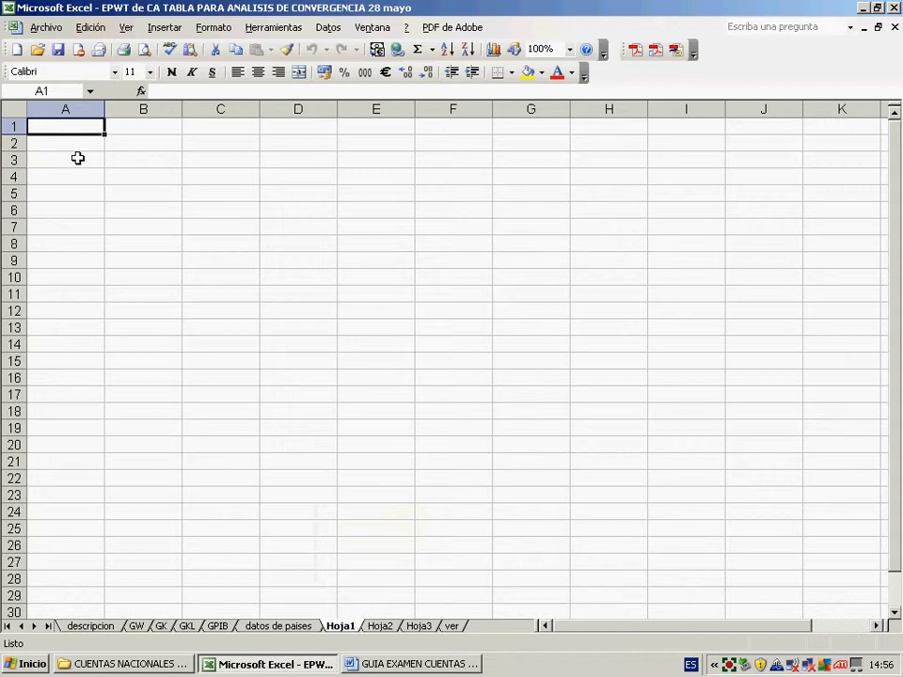
click(382, 626)
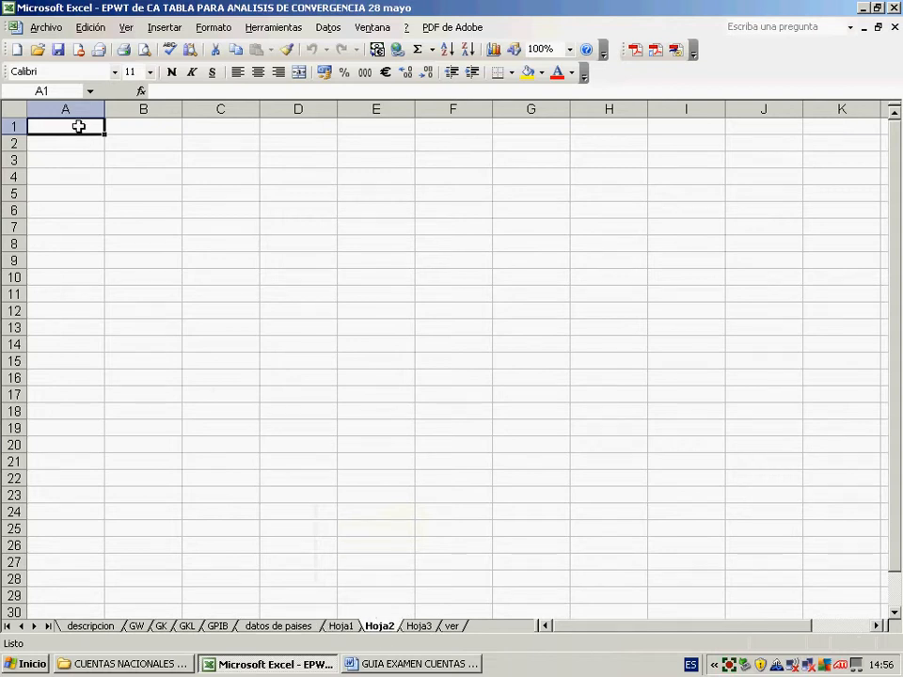
click(416, 627)
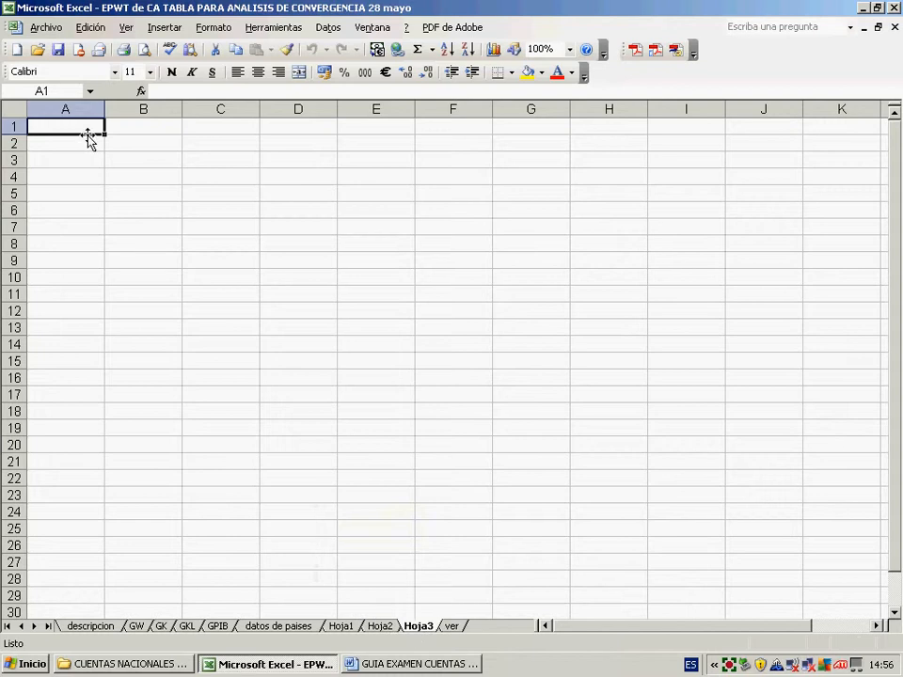
click(280, 626)
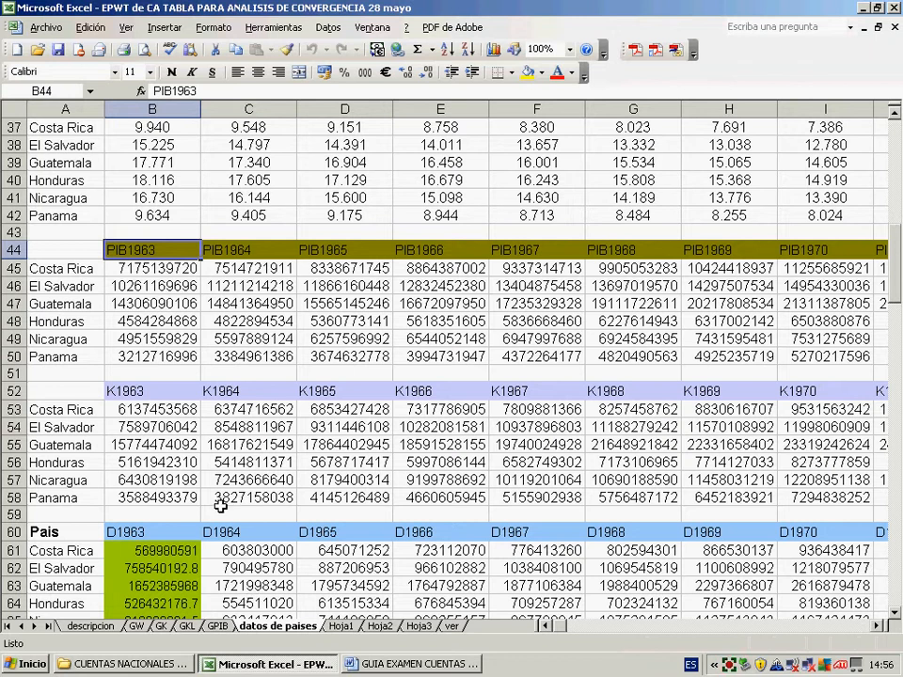
scroll(217, 507, down, 3)
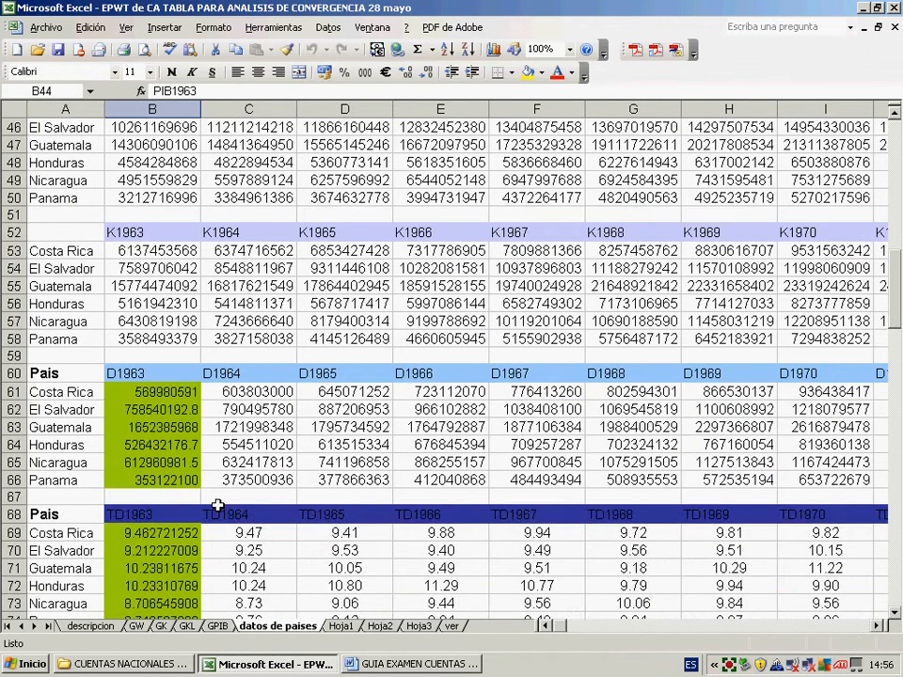
- Examine the country data blocks, highlighting the rows of the capital (K) block and of the labour (L) block
scroll(217, 507, up, 2)
scroll(217, 506, up, 1)
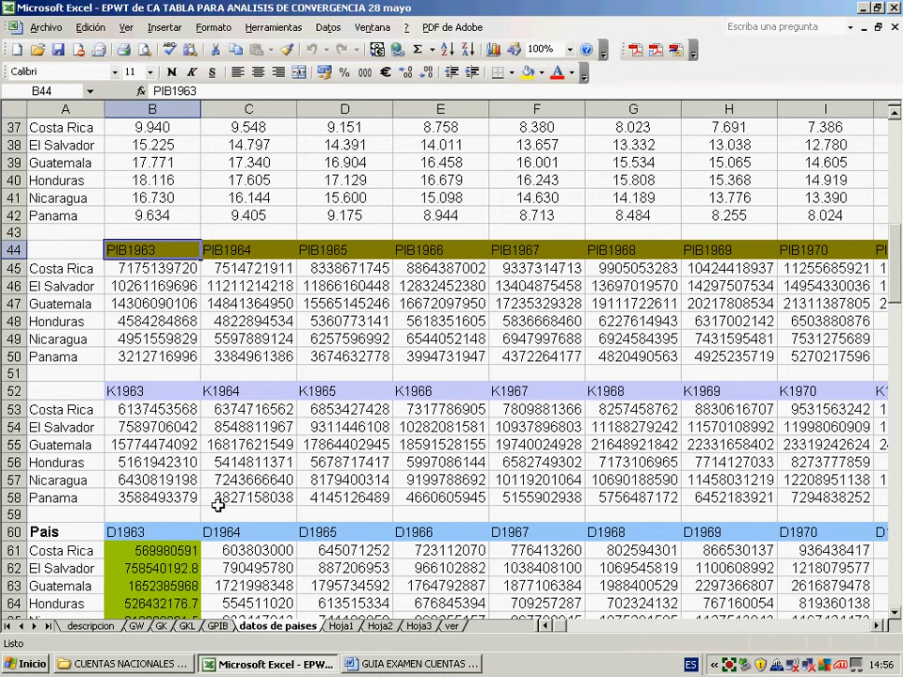
scroll(217, 506, up, 2)
scroll(217, 506, down, 1)
mouse_move(151, 462)
mouse_down()
mouse_move(150, 523)
mouse_move(148, 475)
mouse_up()
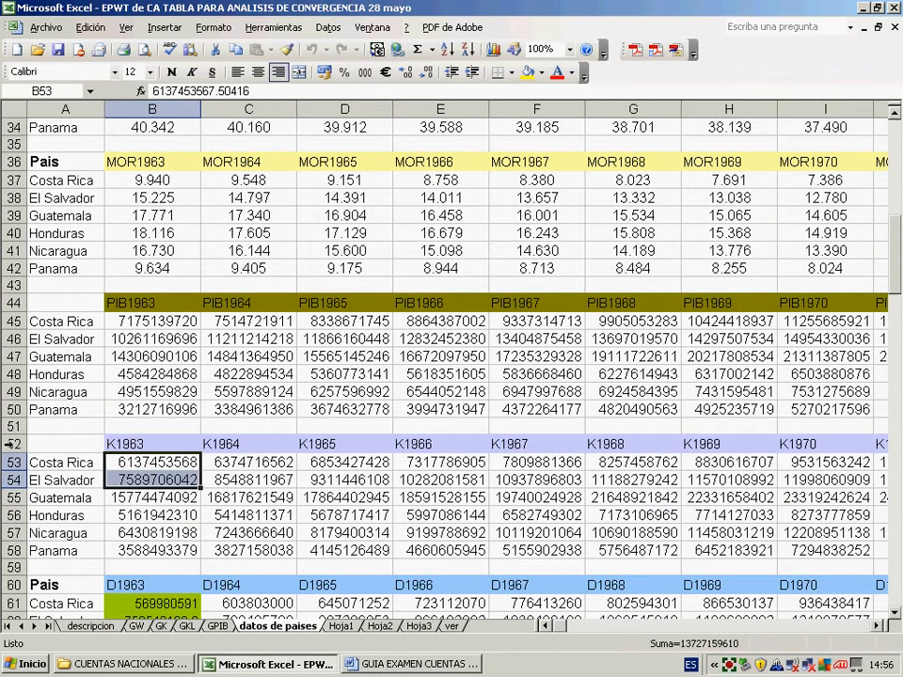
drag(10, 444, 10, 551)
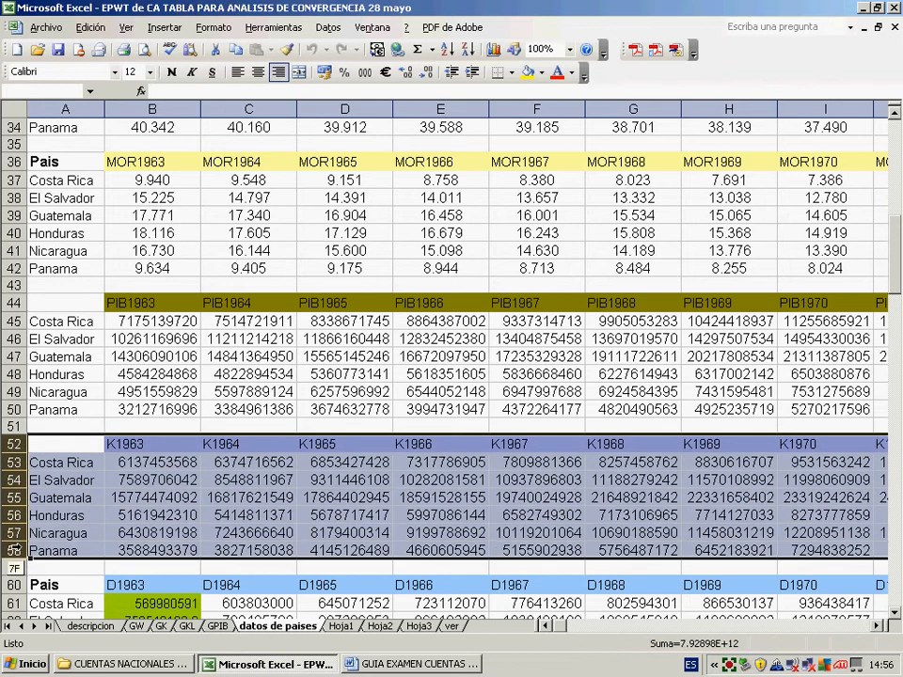
scroll(111, 529, up, 9)
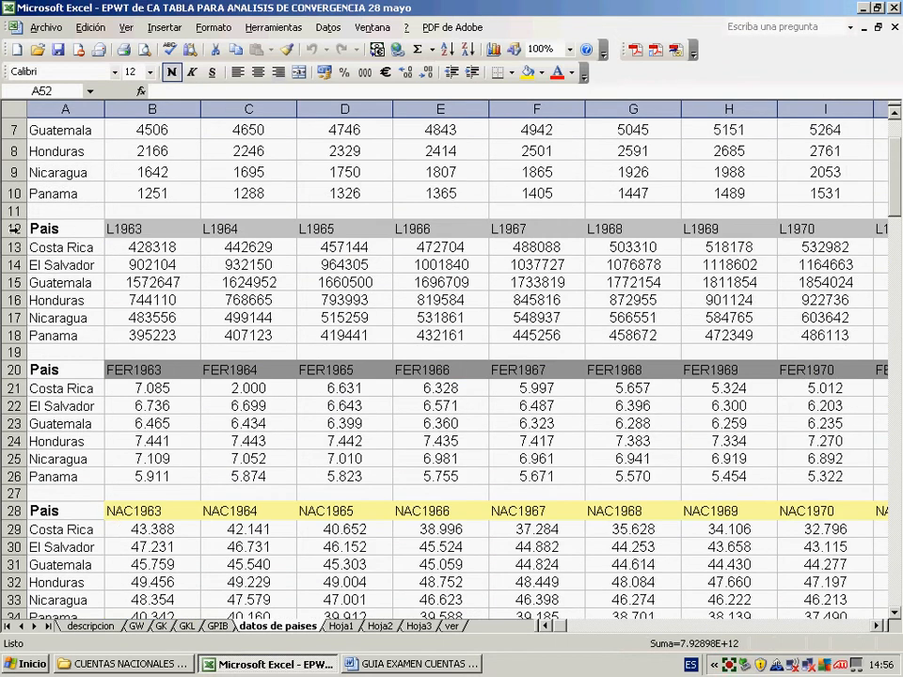
drag(14, 228, 14, 318)
scroll(148, 391, down, 6)
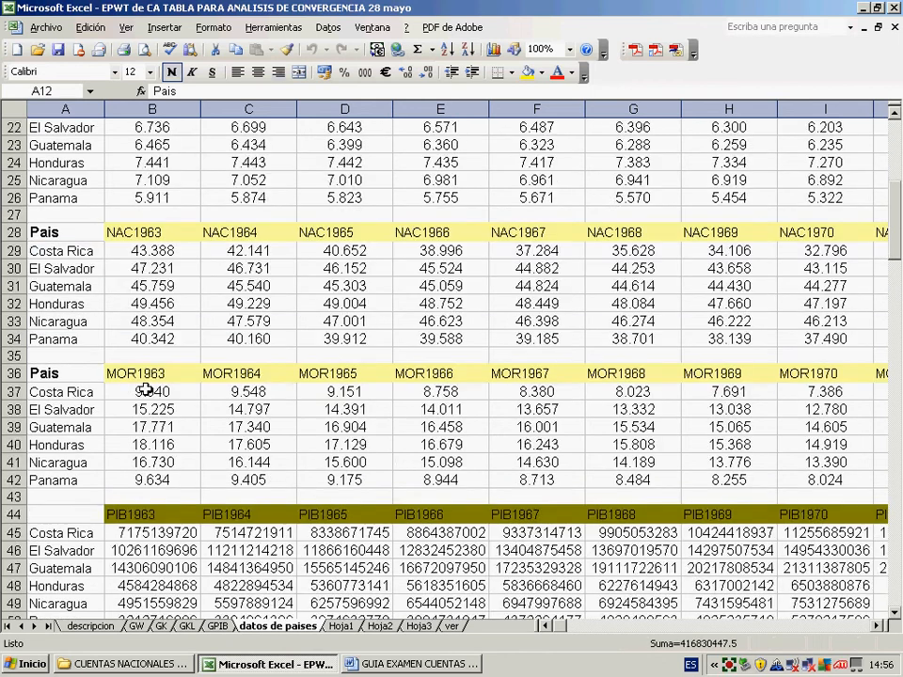
scroll(147, 390, down, 4)
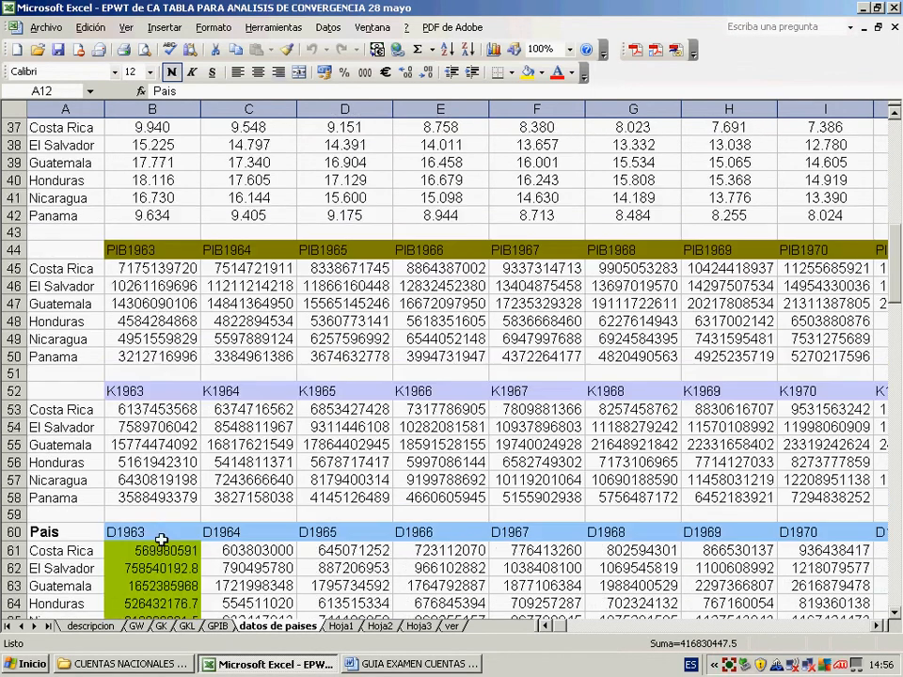
- From the K1963 header cell, record an empty macro named Macro1 in this workbook and stop the recording
click(143, 396)
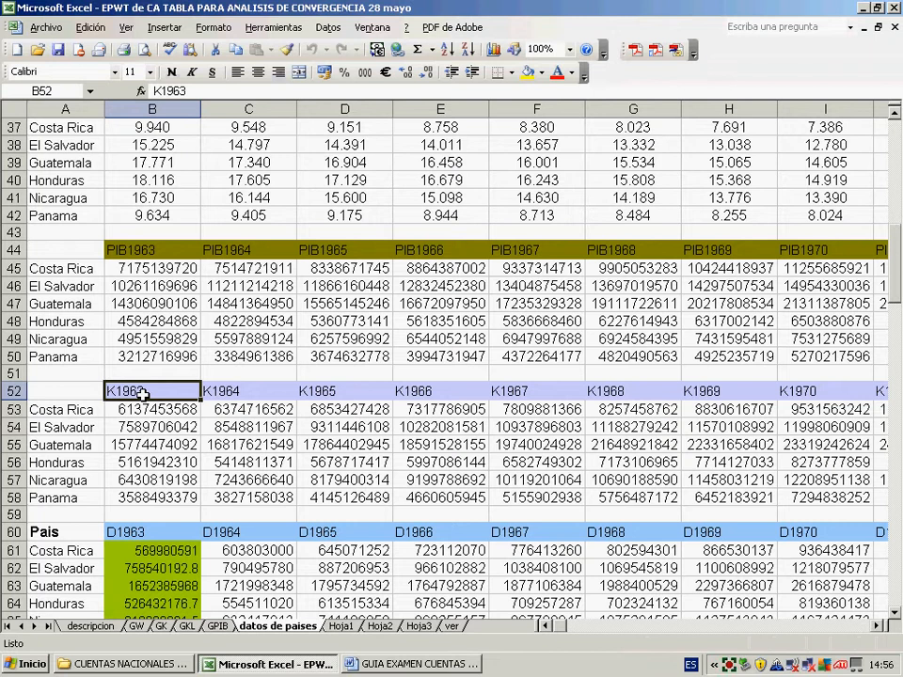
click(300, 27)
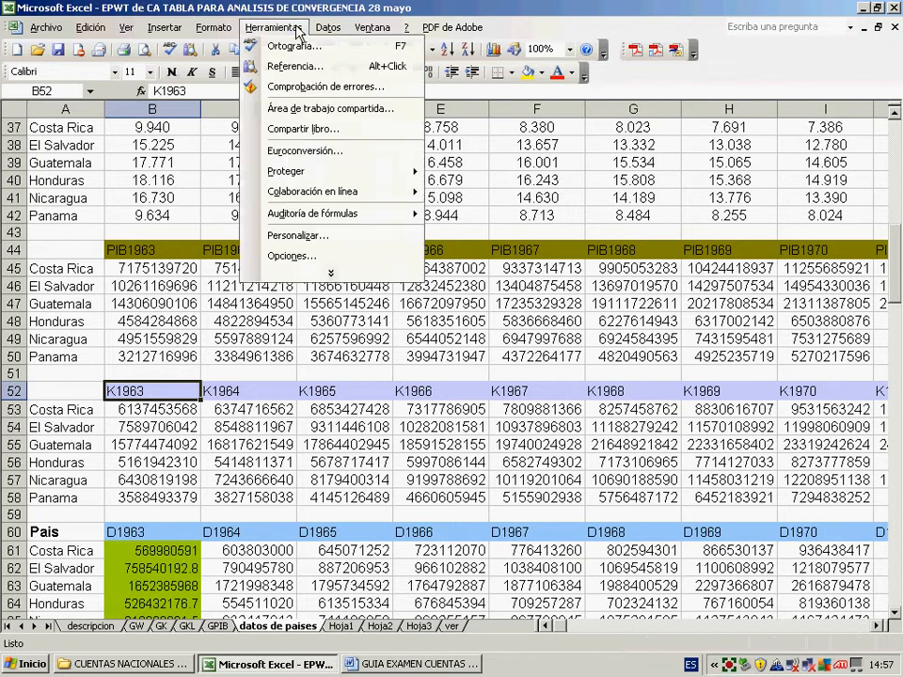
click(312, 273)
mouse_move(429, 322)
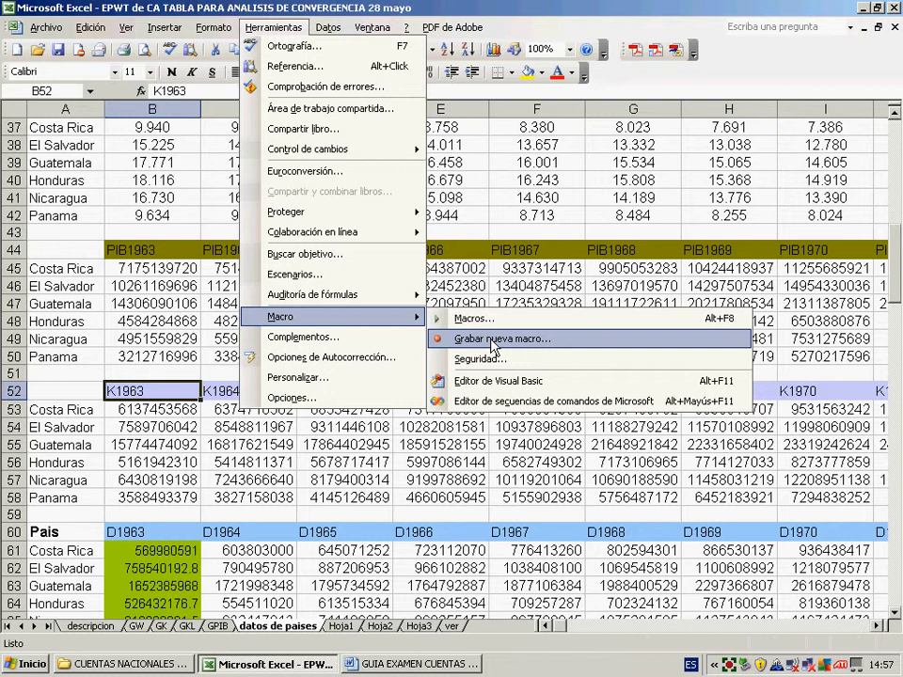
click(493, 339)
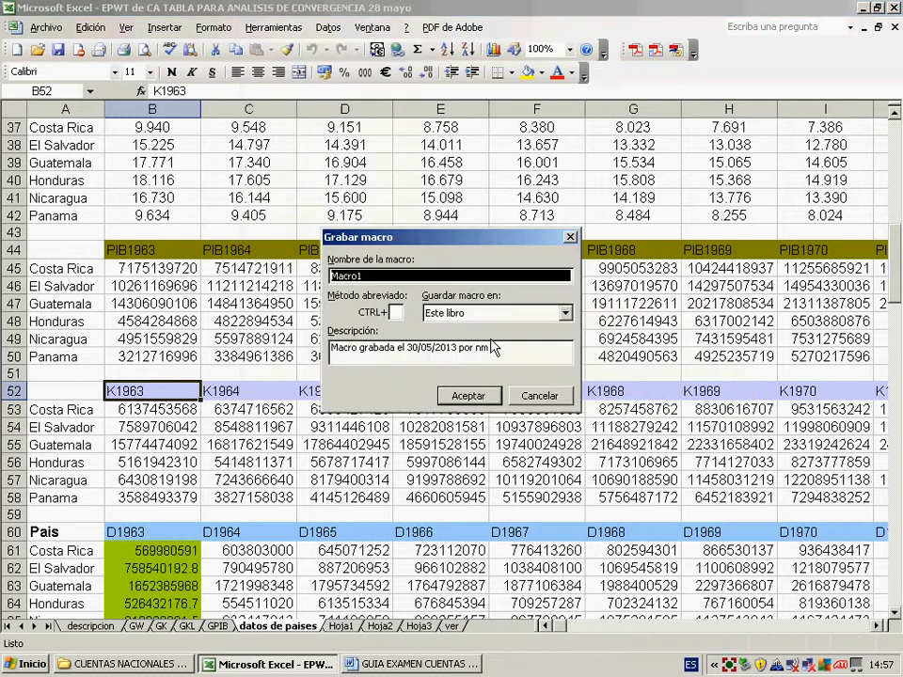
click(458, 396)
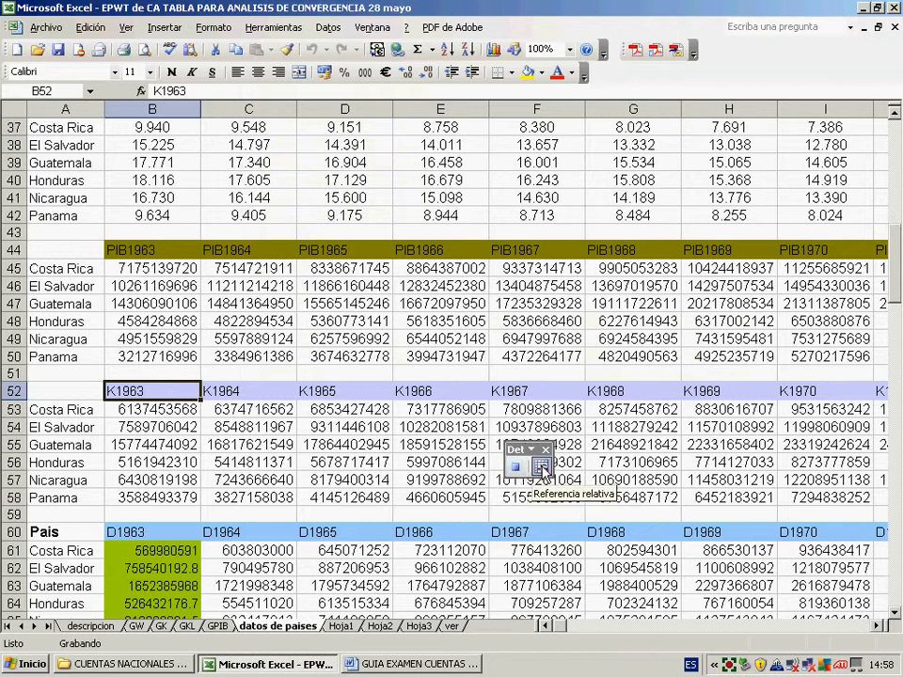
drag(520, 450, 561, 151)
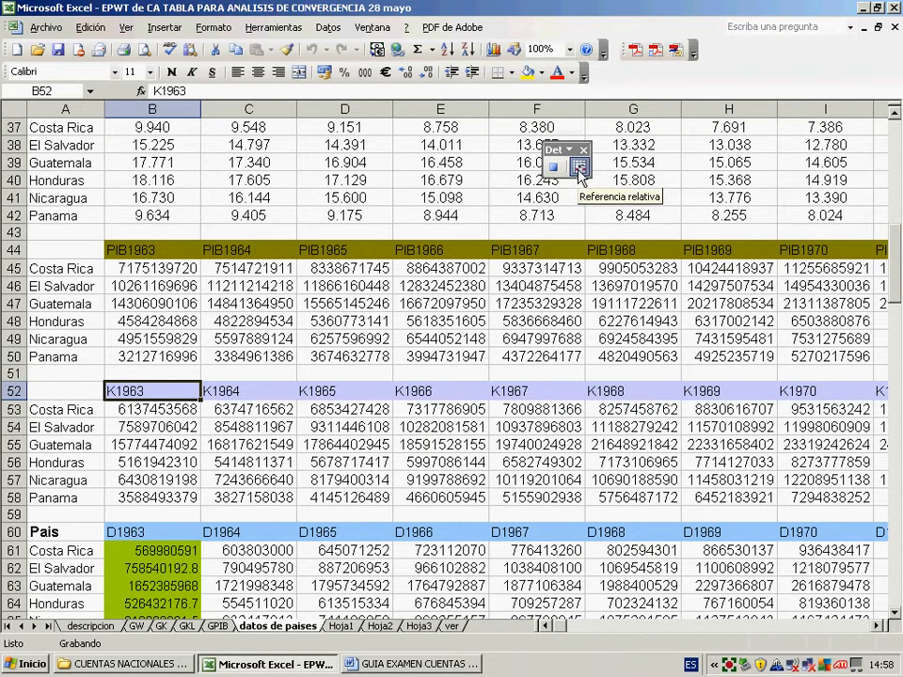
click(553, 167)
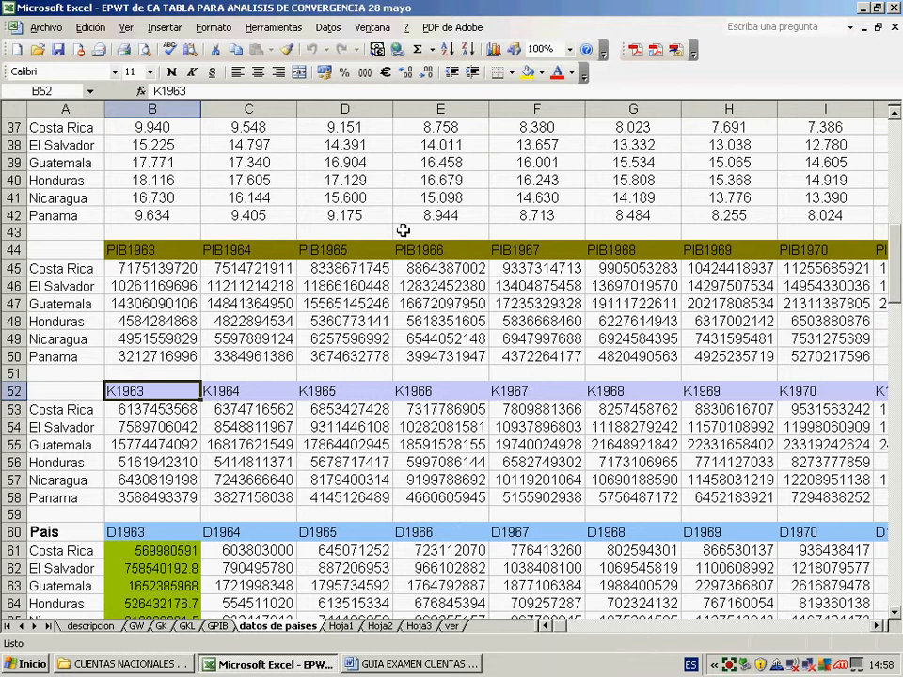
- Go to cell C6 of the Hoja3 sheet
click(296, 31)
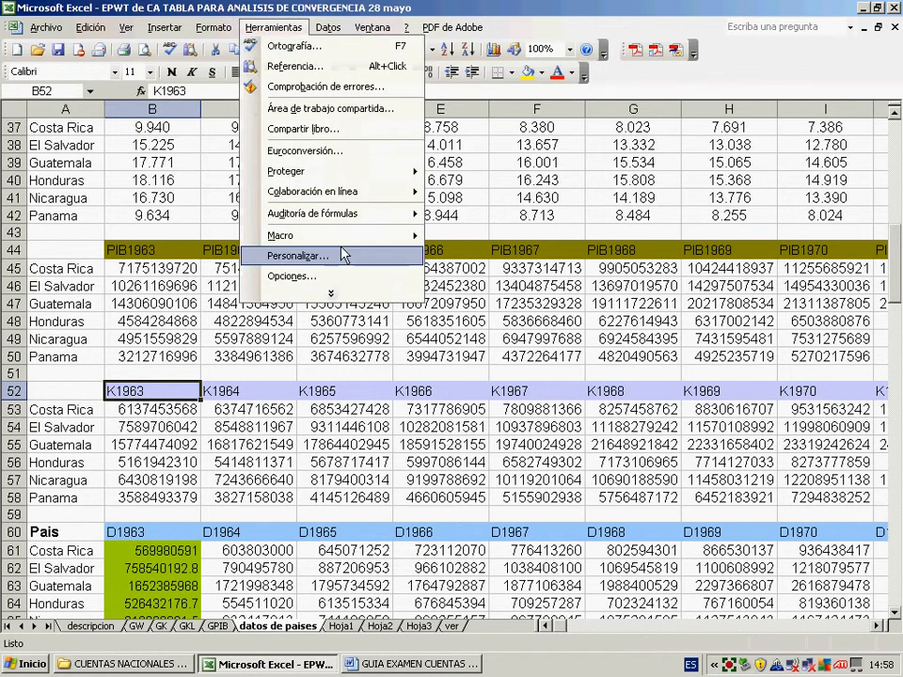
click(418, 626)
click(248, 209)
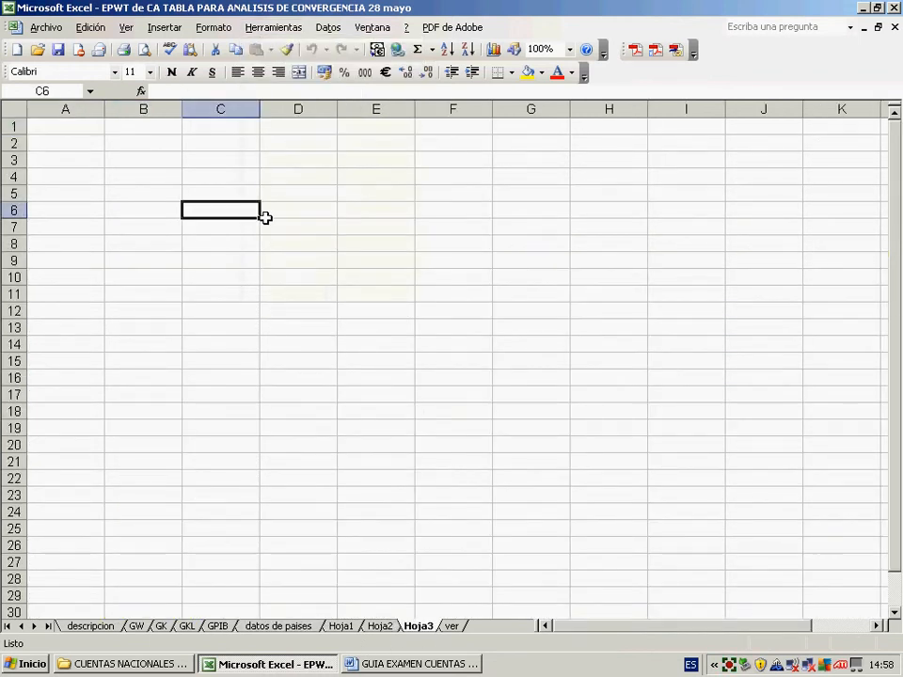
text(47774)
key(Return)
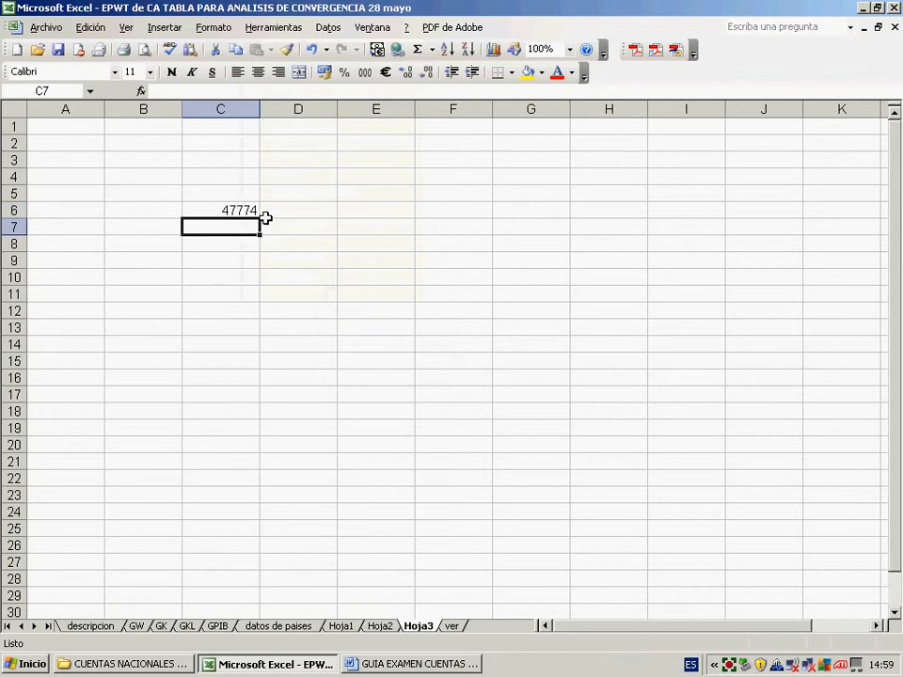
key(Up)
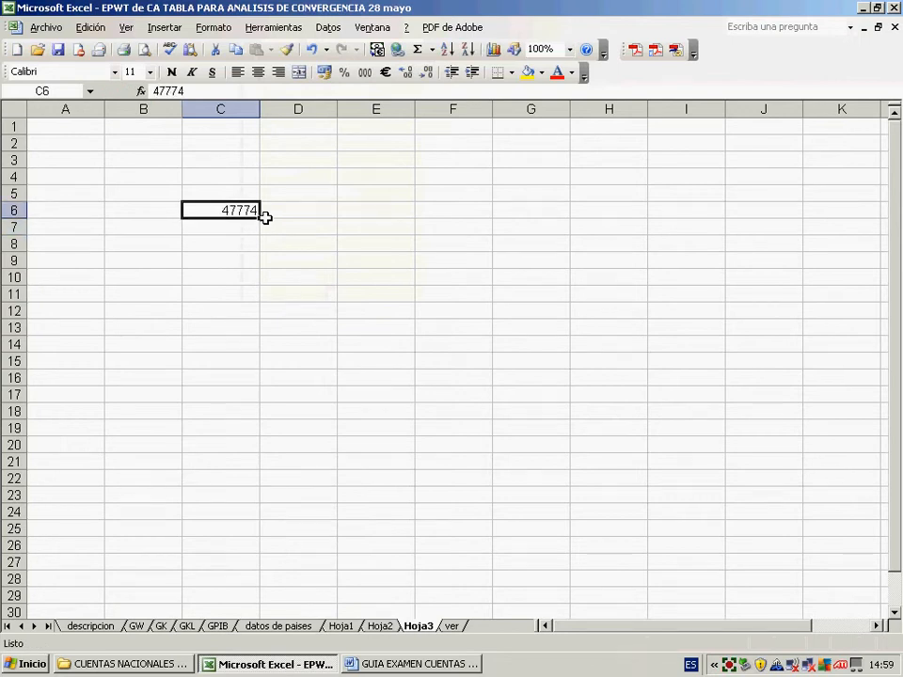
- Enter 10, 16 and 24 in C6:C8 and extend them as a series down to C13
text(10)
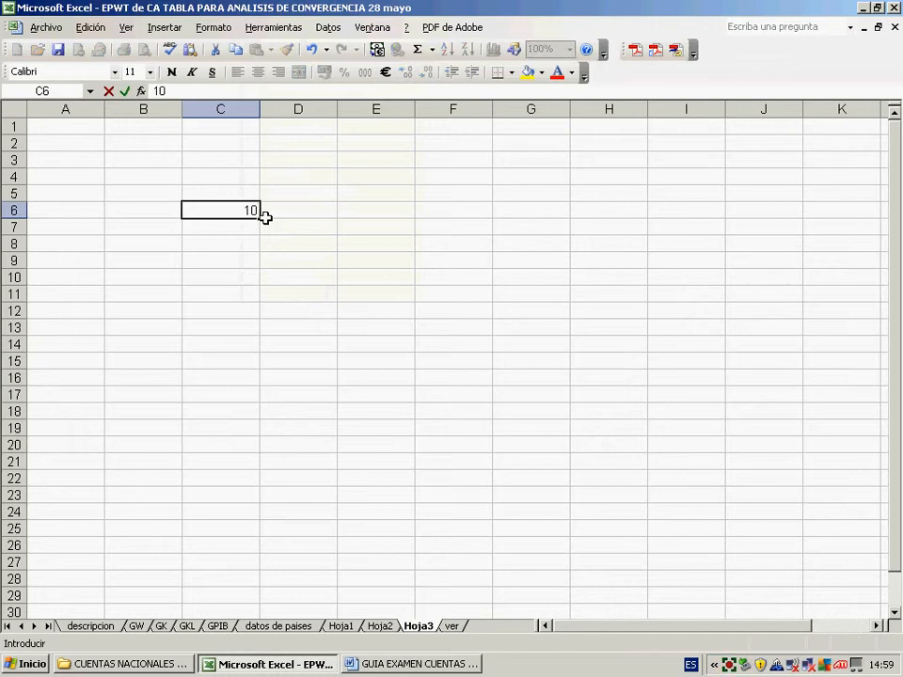
key(Return)
text(16)
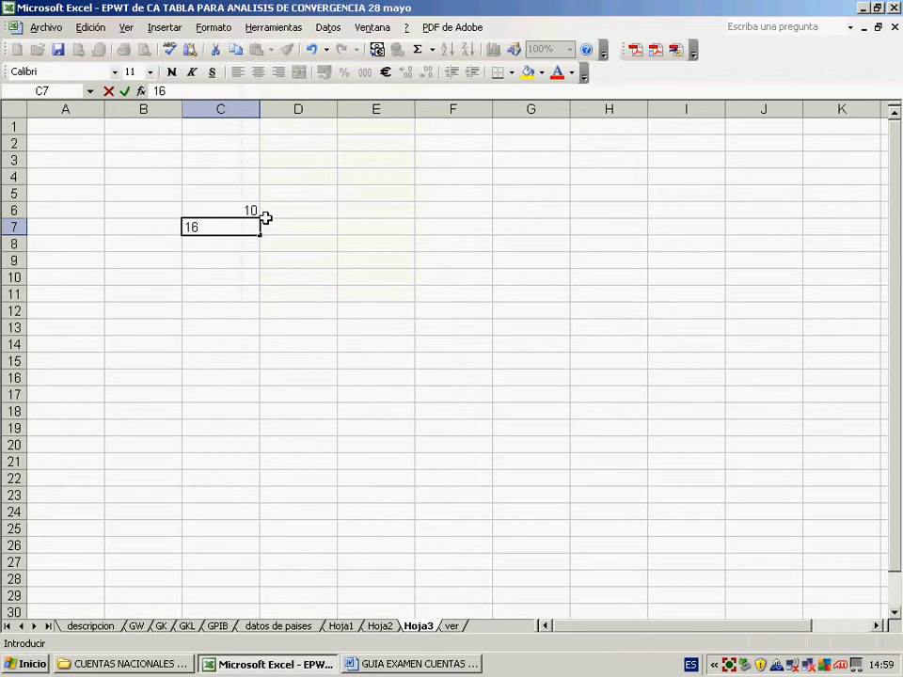
key(Return)
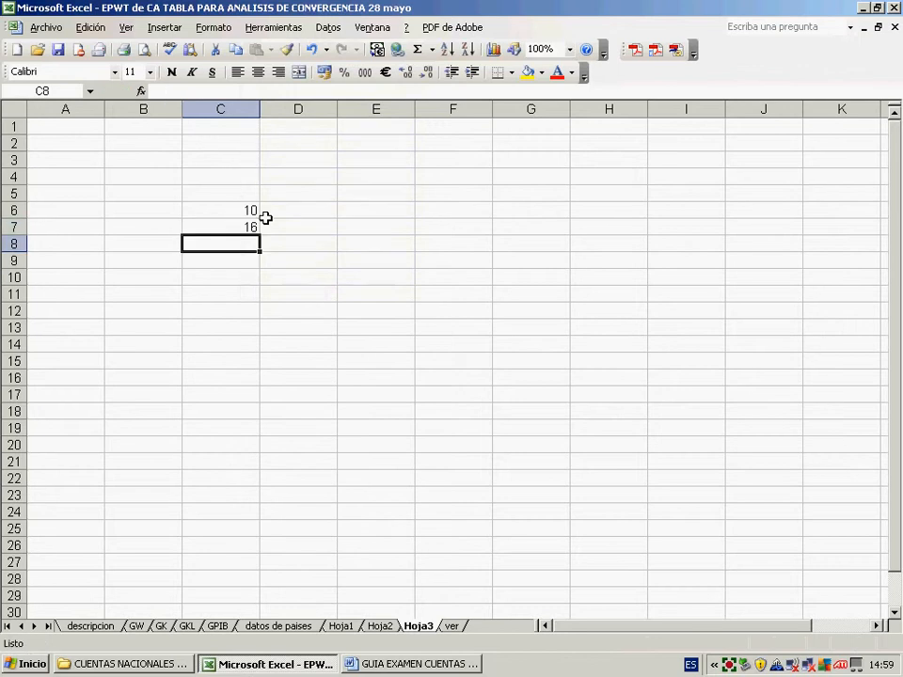
text(24)
click(127, 378)
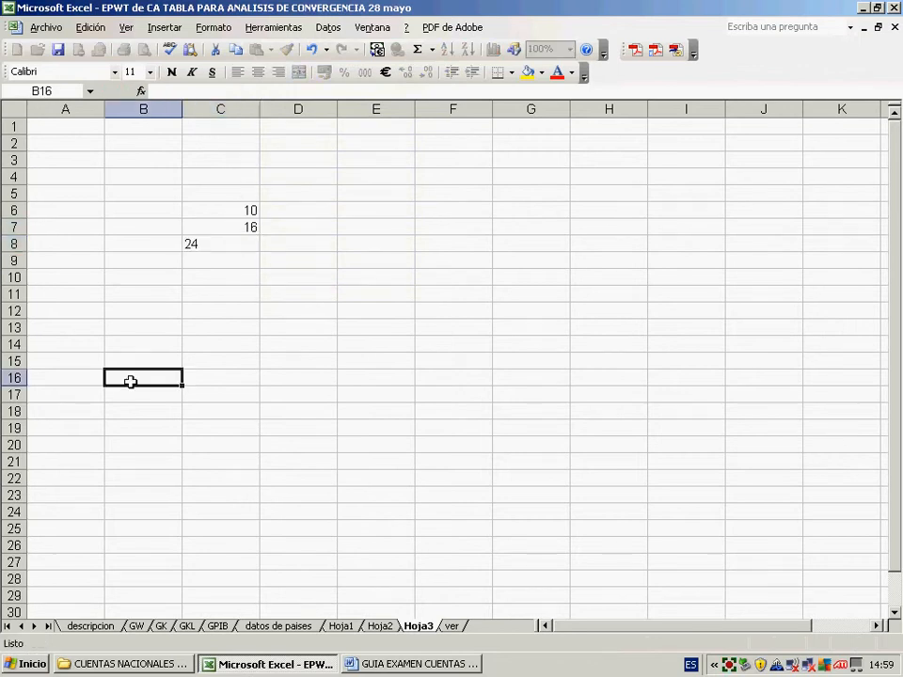
drag(234, 210, 258, 331)
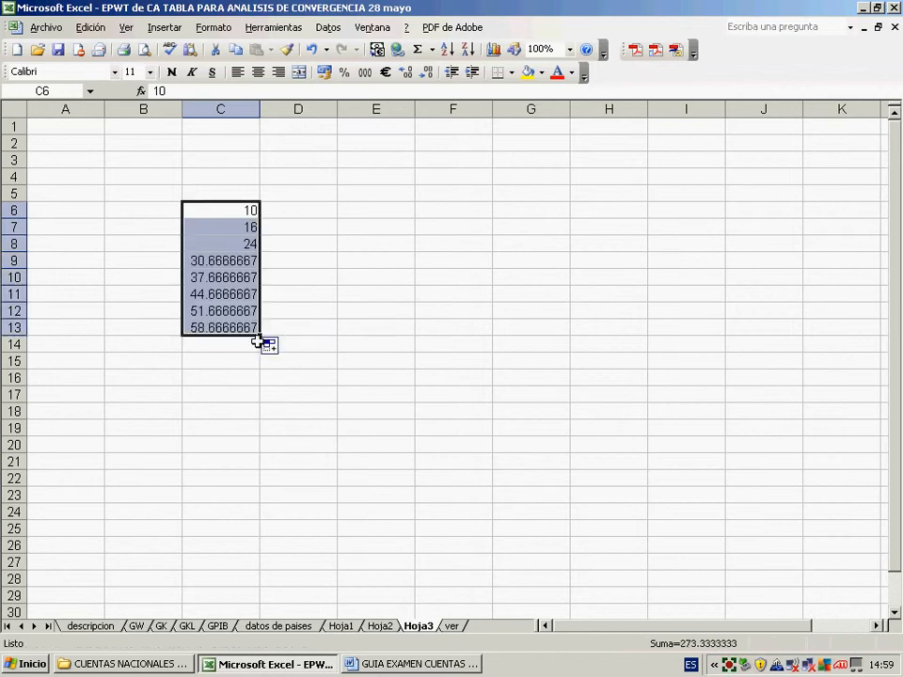
- Add the heading tc in D5, above the column beside the number series
click(293, 192)
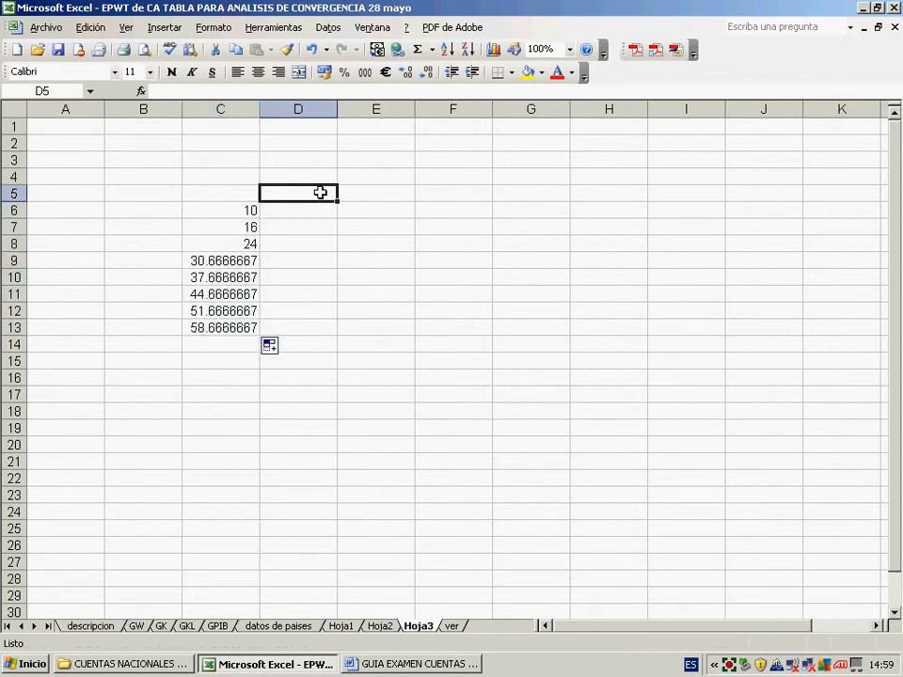
text(tc)
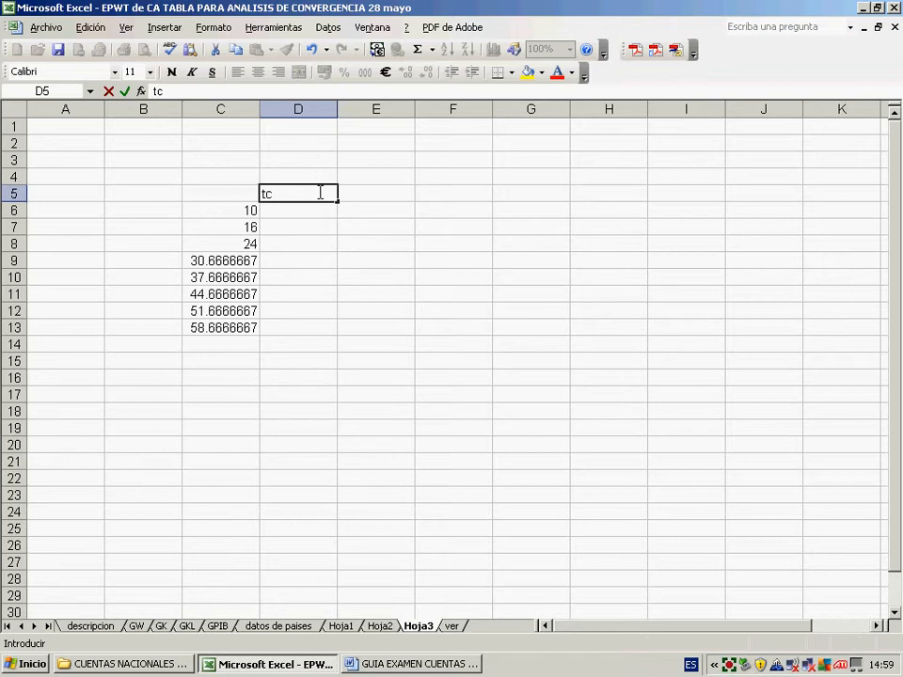
key(Return)
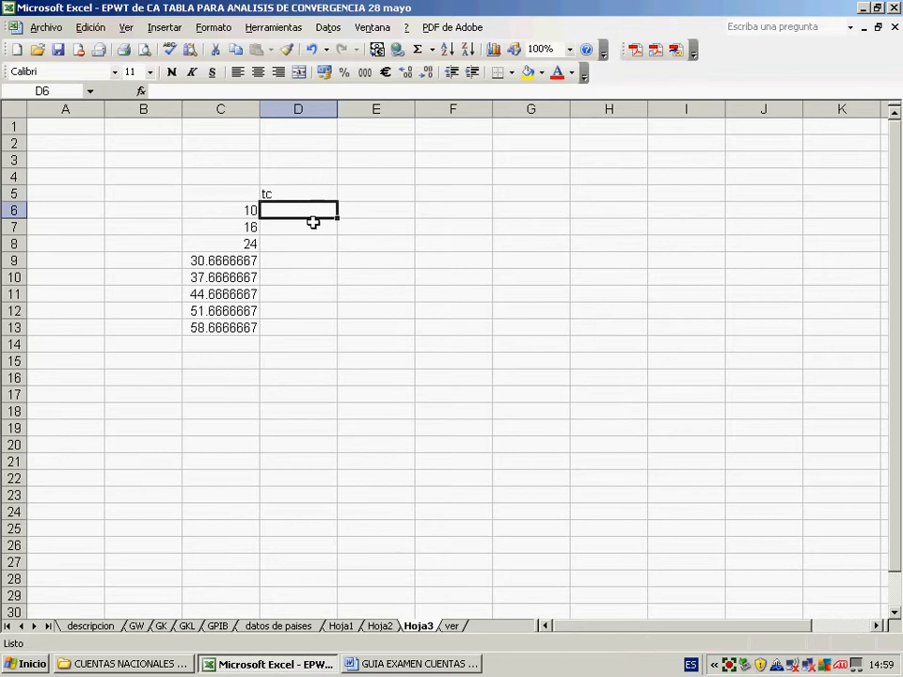
click(309, 225)
click(301, 205)
click(231, 215)
click(228, 192)
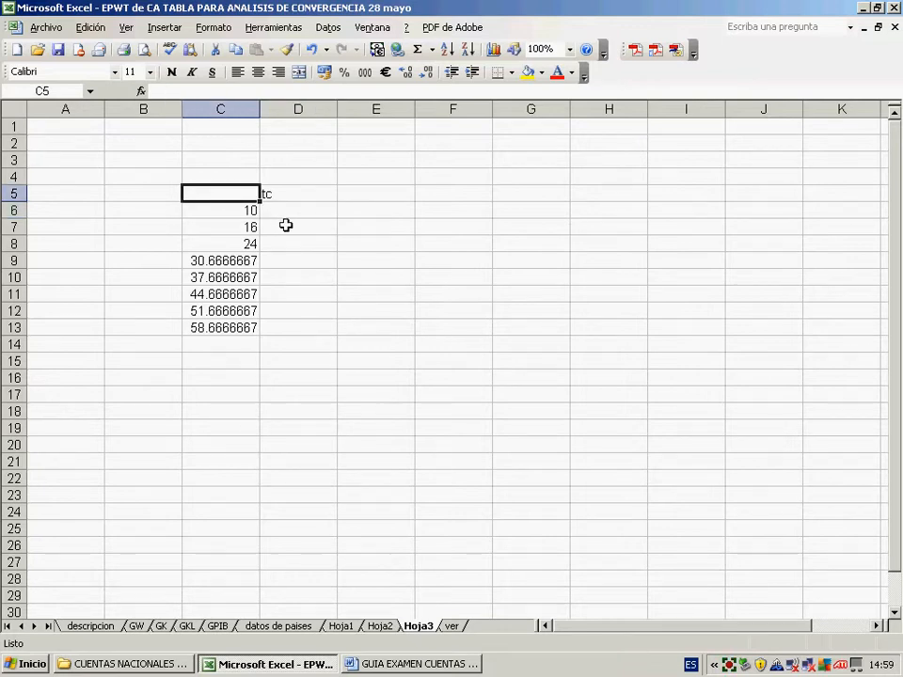
- Start recording a macro named Macro2 from cell D7, stored in this workbook with q as its shortcut letter
click(286, 226)
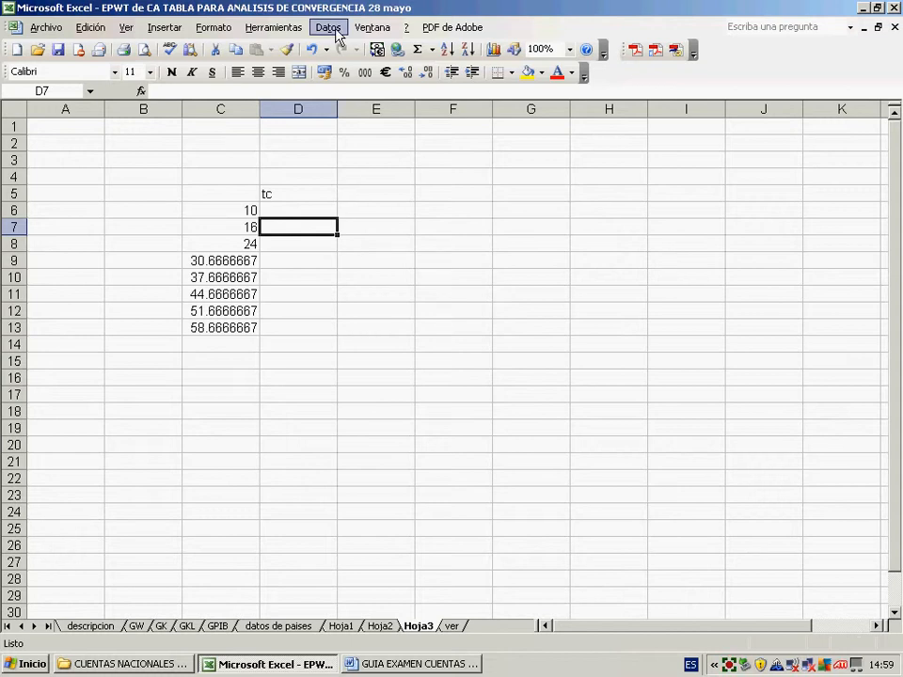
click(274, 28)
mouse_move(329, 242)
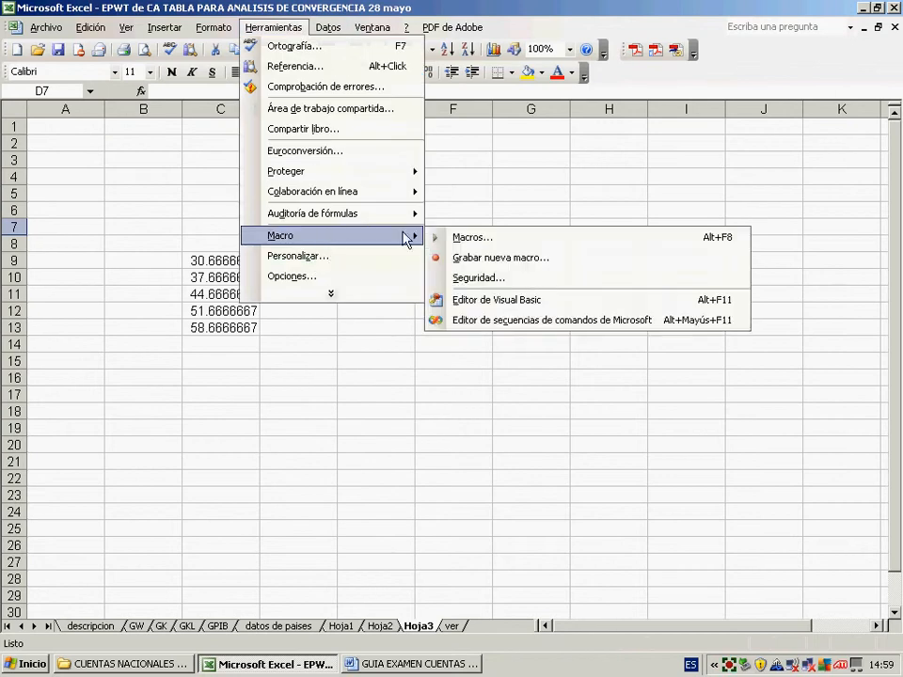
click(438, 257)
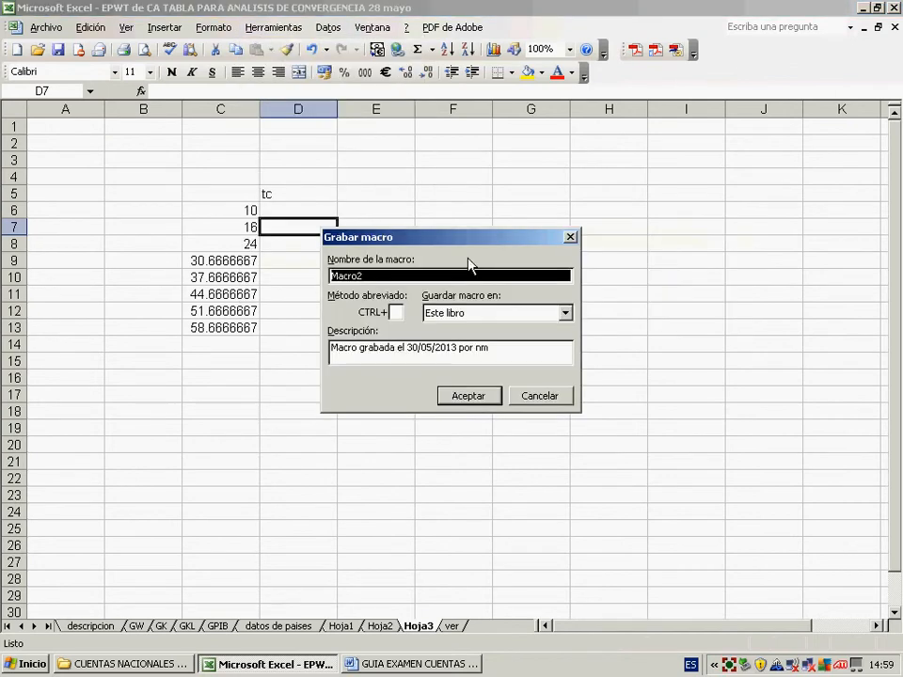
click(396, 312)
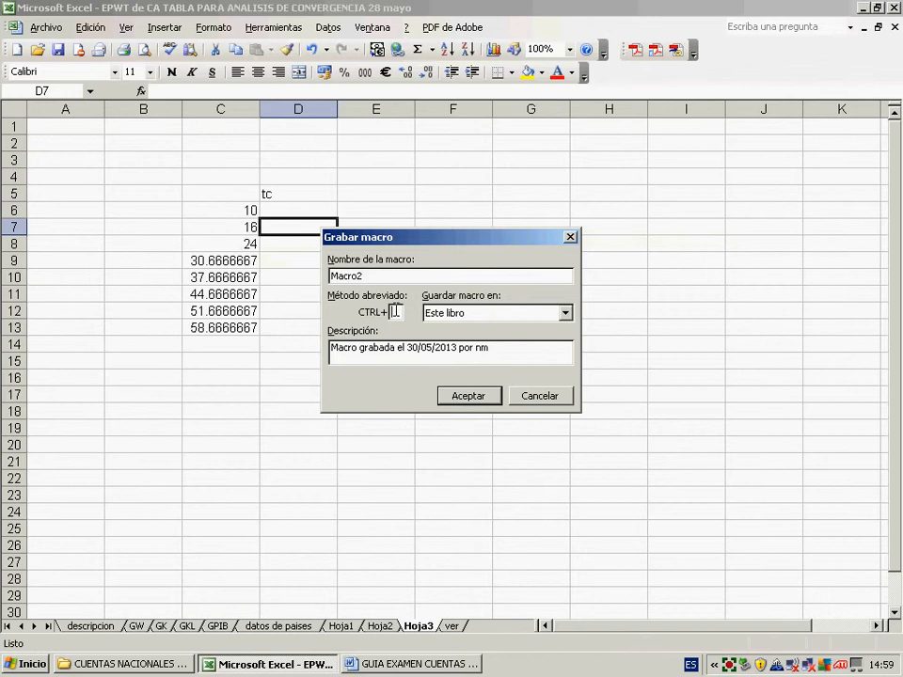
text(q)
click(471, 400)
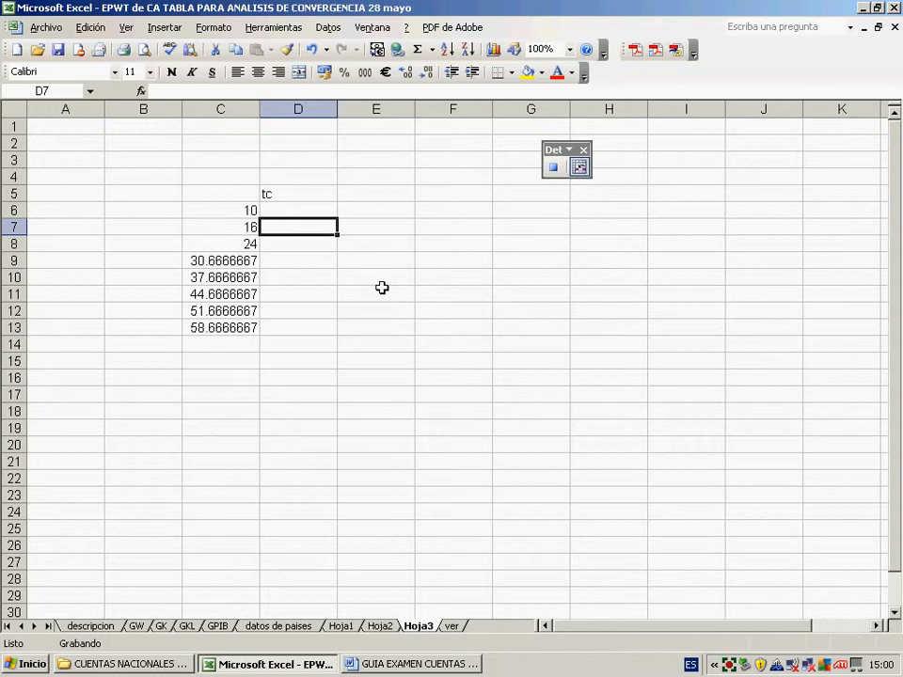
- Enter the growth-rate formula +(C7/C6)-1 in cell D7
text(+)
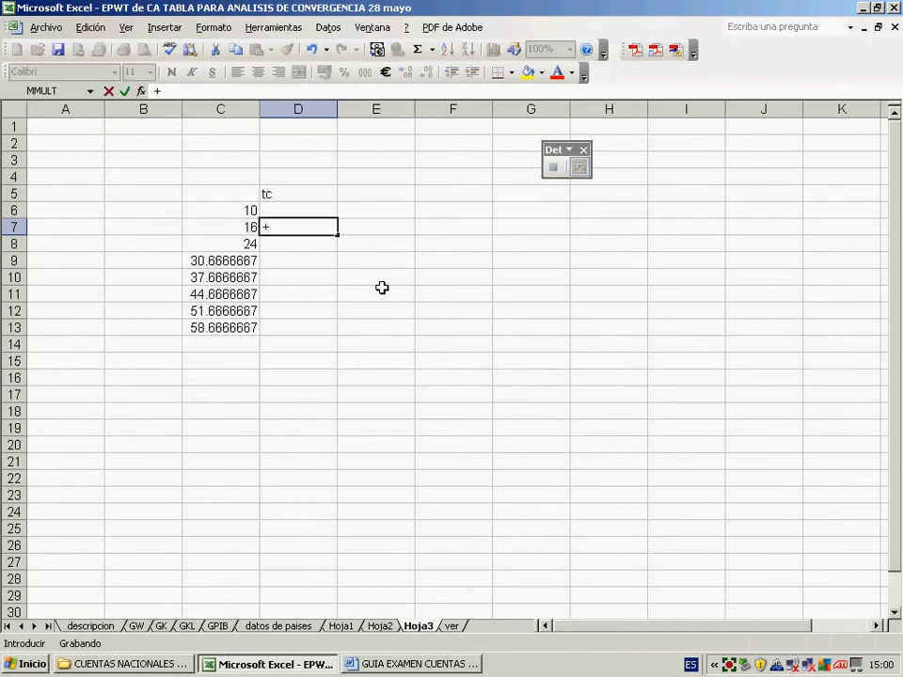
click(236, 226)
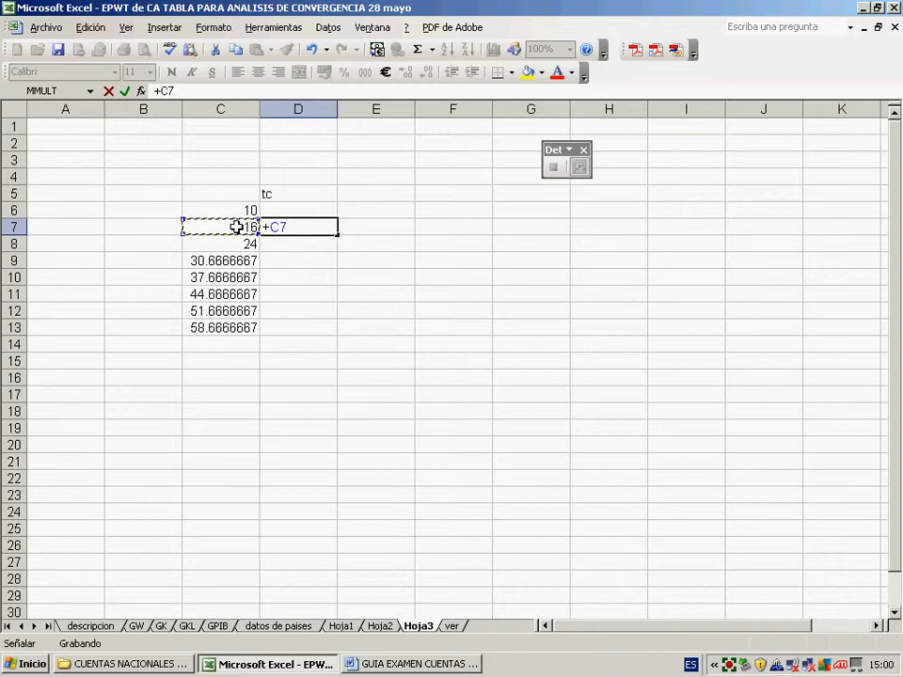
text(/)
click(236, 211)
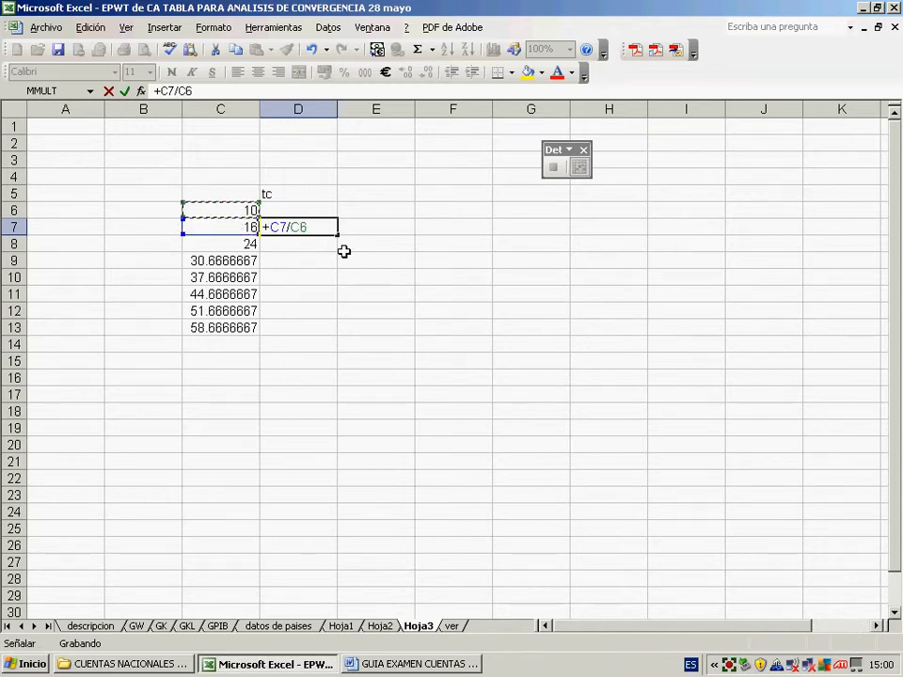
click(162, 91)
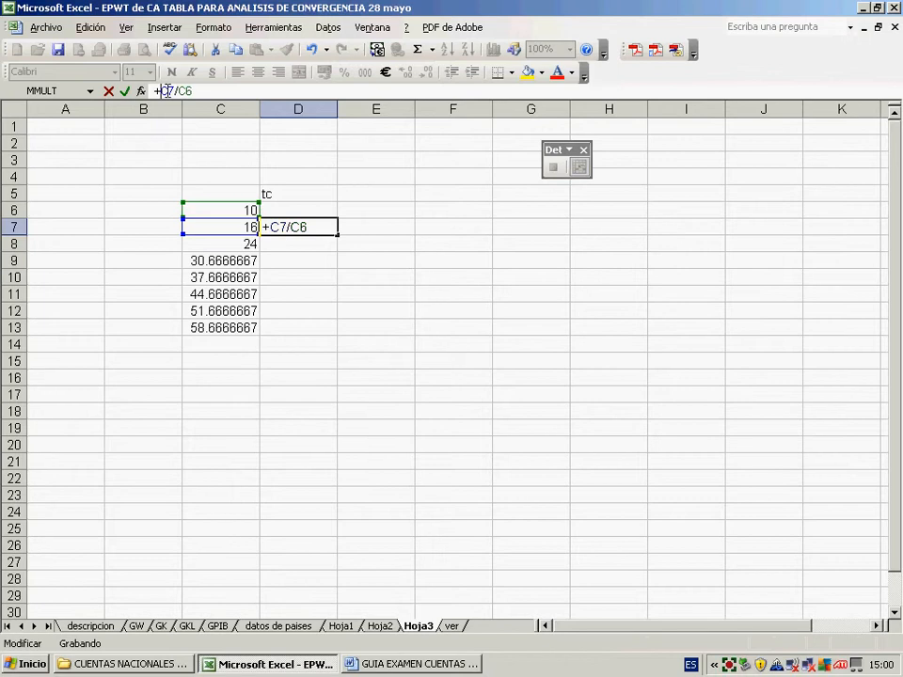
text(()
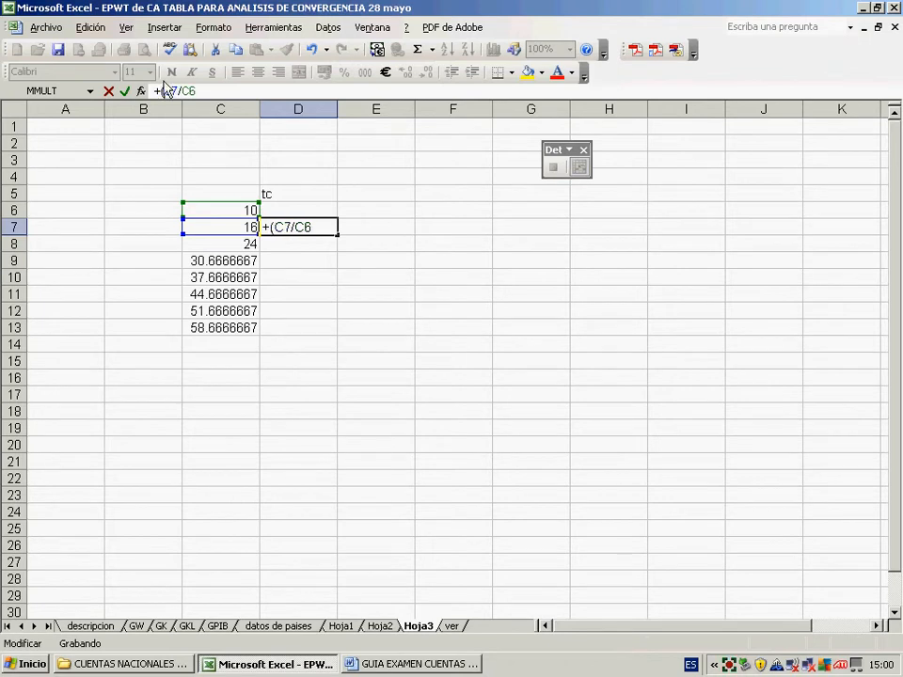
click(201, 90)
text()-1)
key(Return)
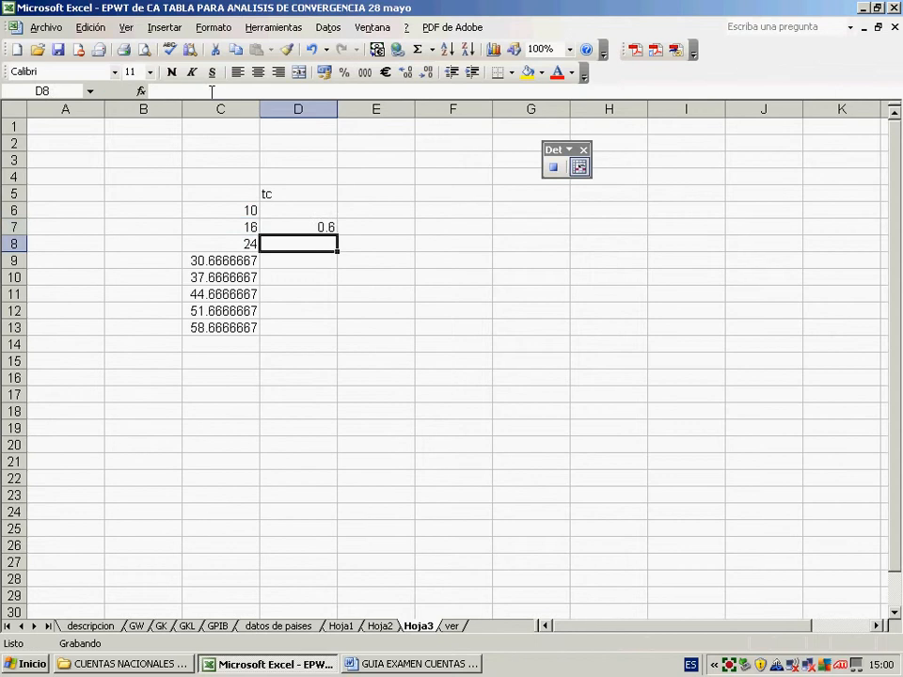
- Format D7 as a bold percentage with two decimals, and end the macro recording with D8 selected
click(314, 228)
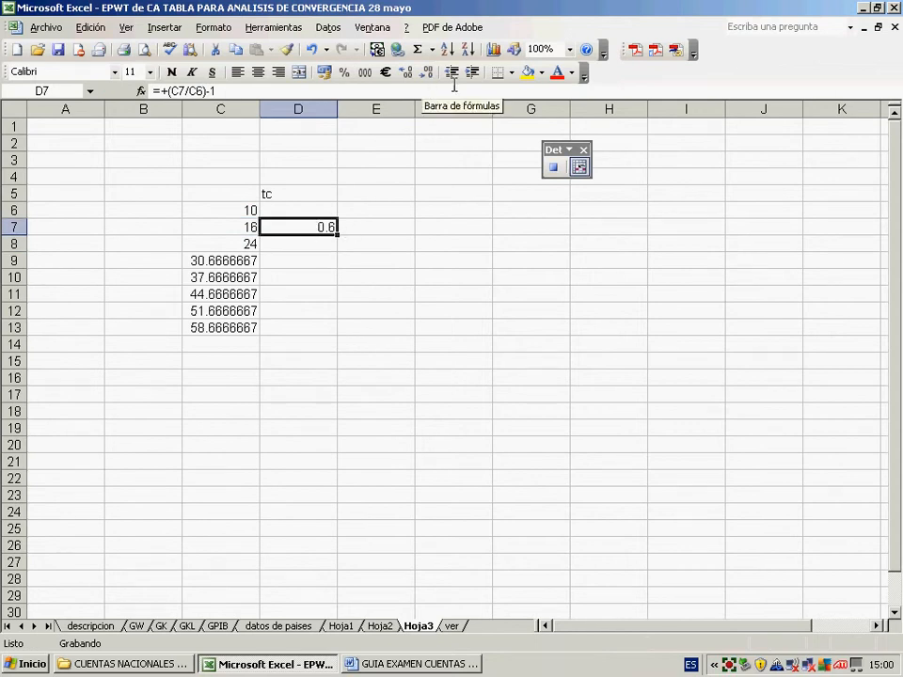
click(344, 73)
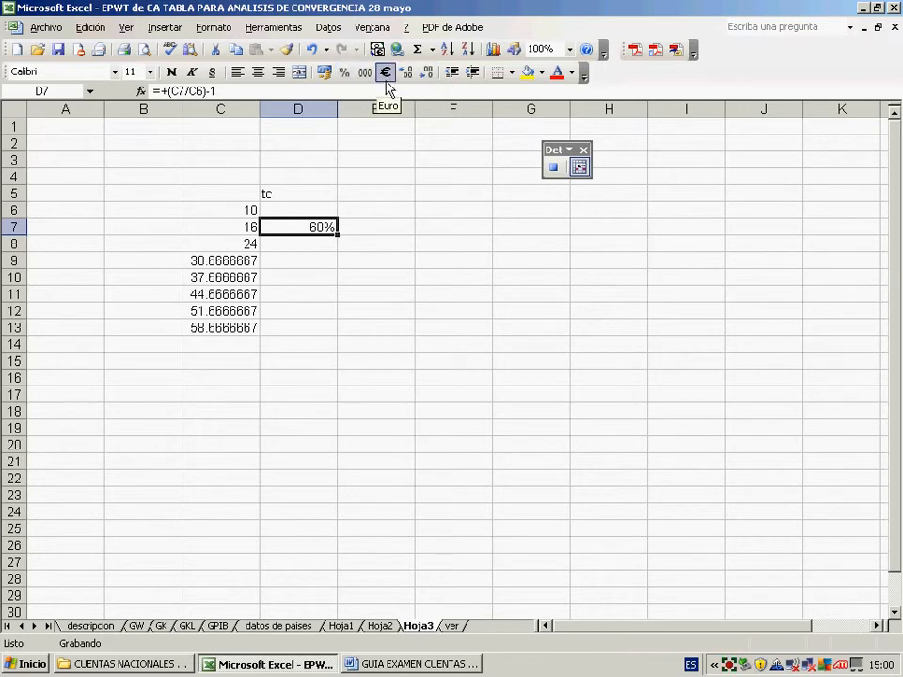
click(171, 73)
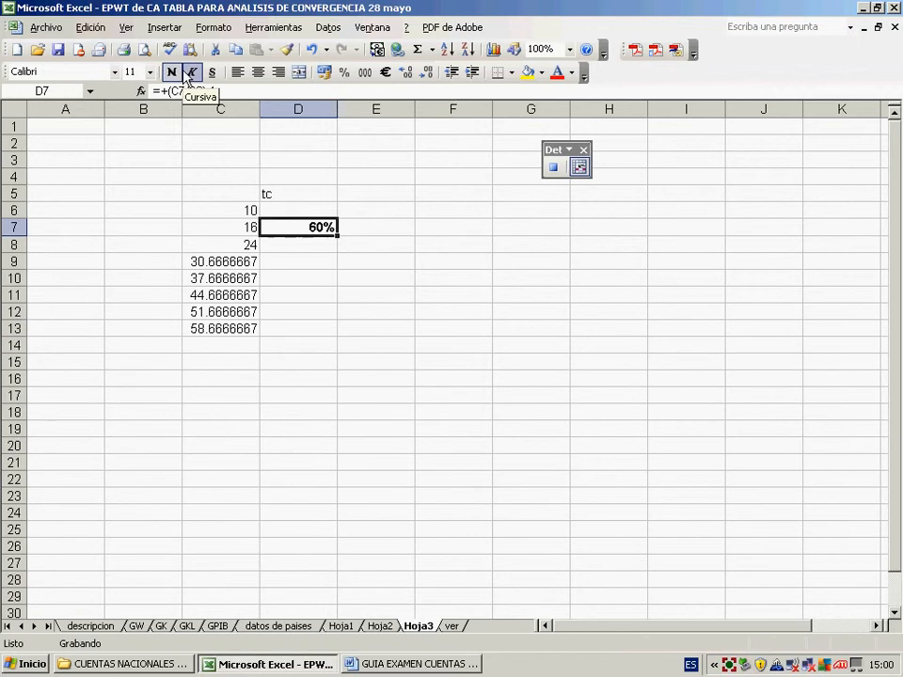
click(408, 77)
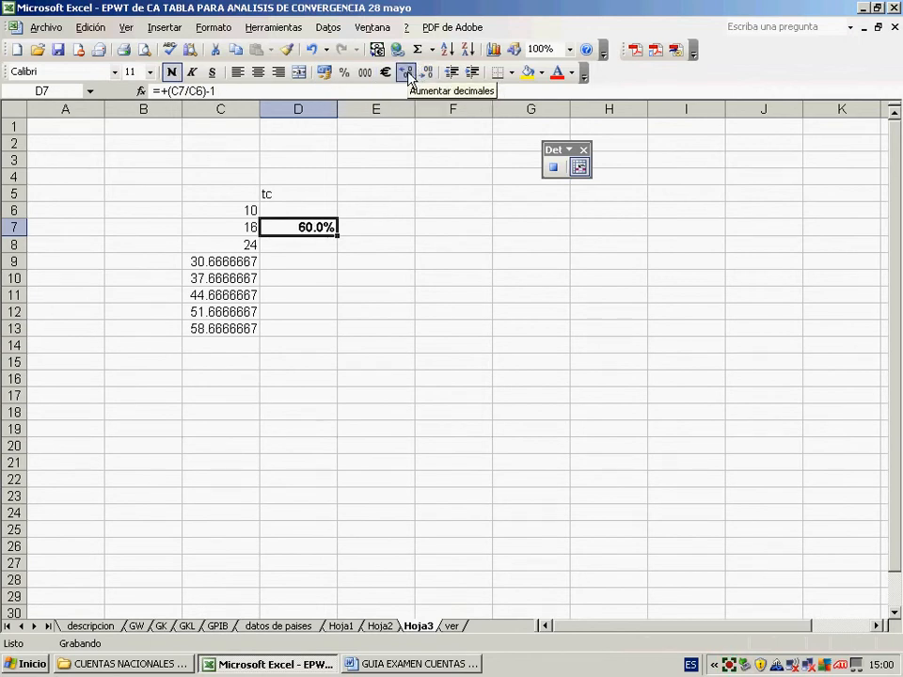
click(408, 76)
click(315, 248)
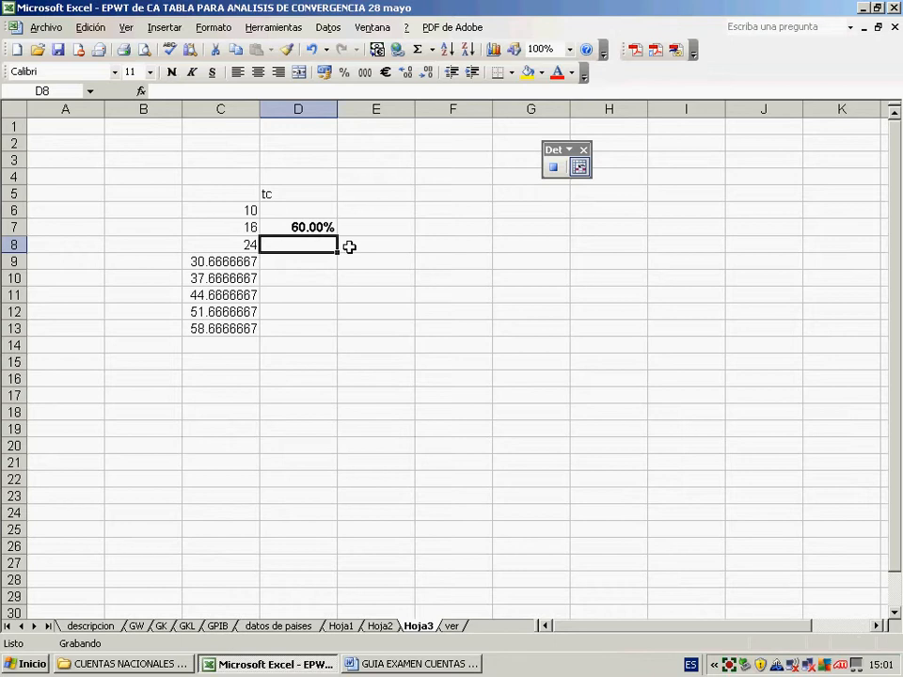
click(554, 168)
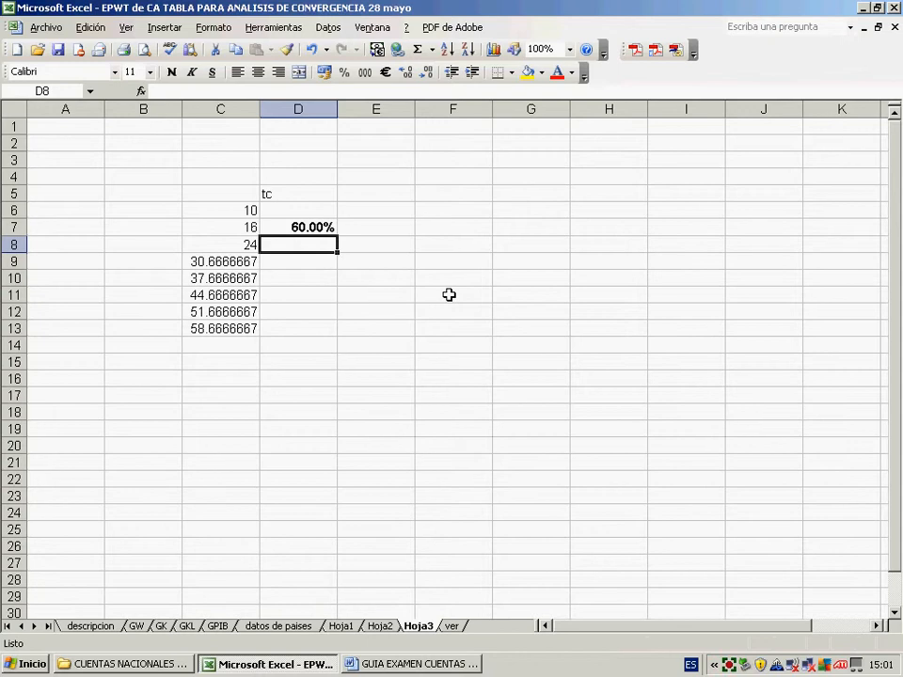
- Run the recorded growth-rate macro repeatedly to fill D8:D13 beside the number series
key(ctrl+t)
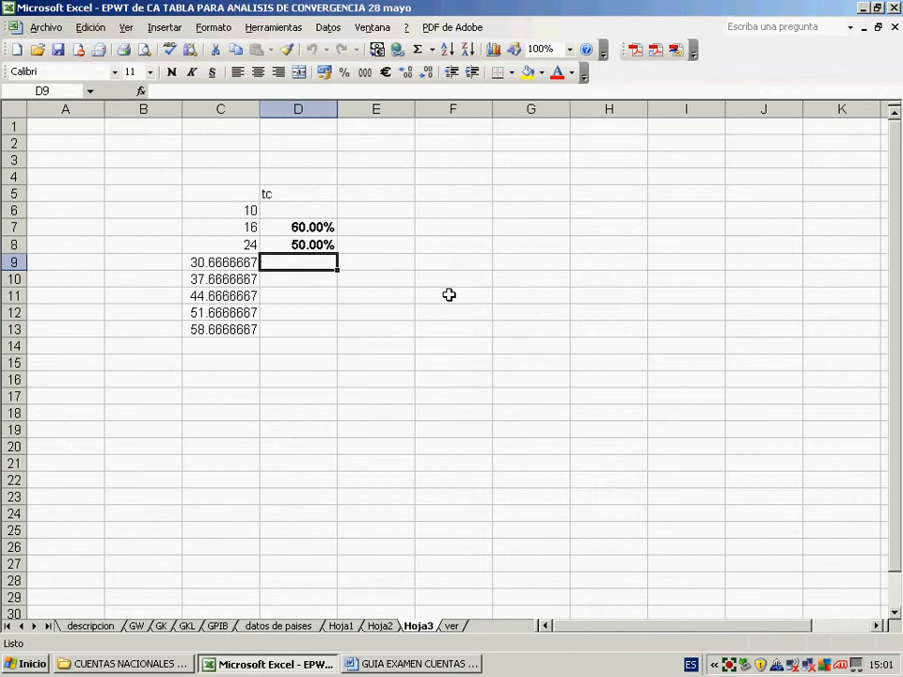
key(ctrl+t)
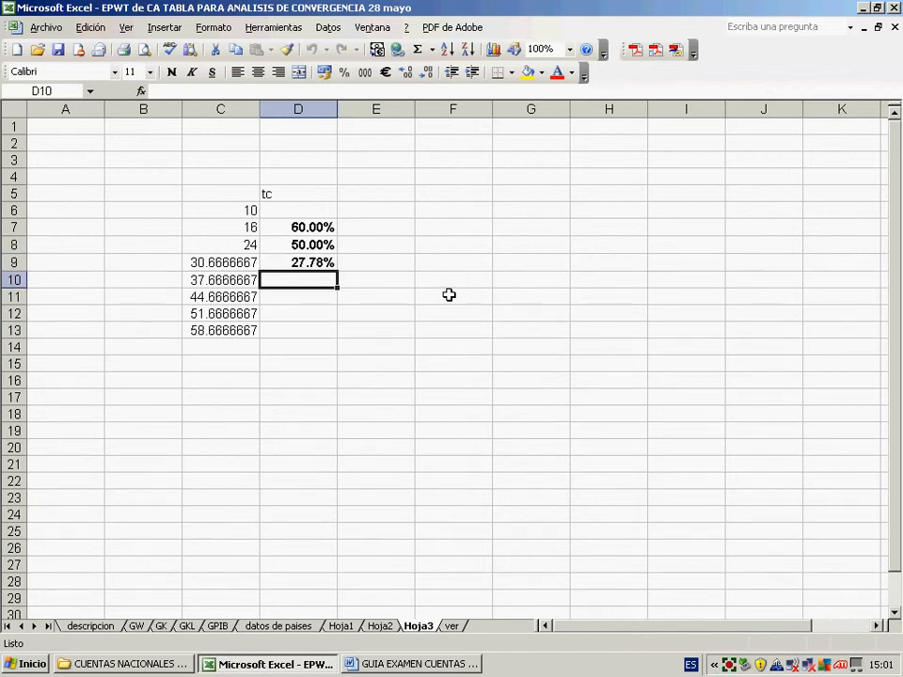
key(ctrl+t)
key(ctrl+t)
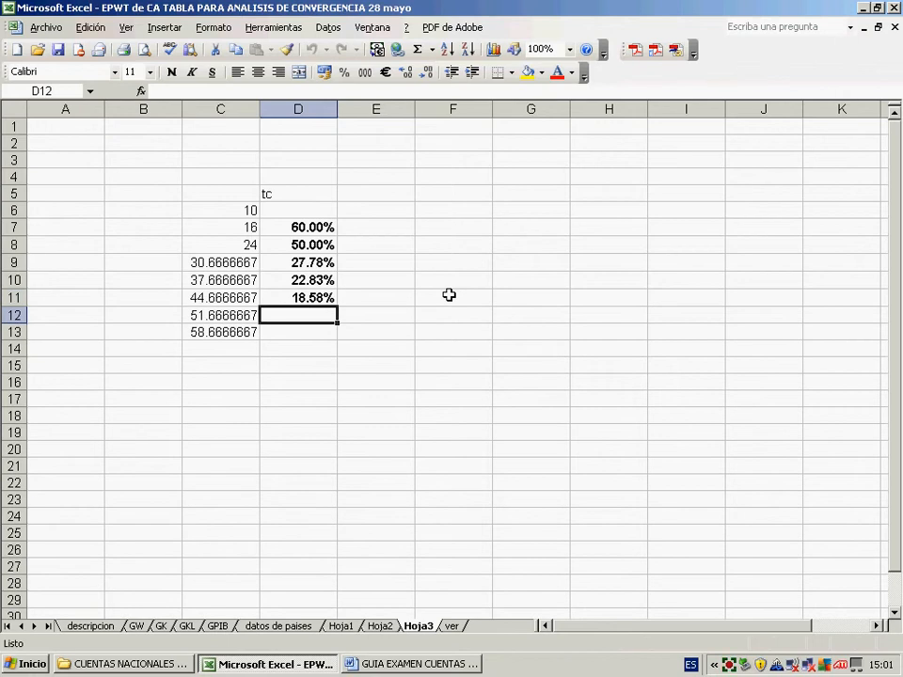
key(ctrl+t)
key(ctrl+t)
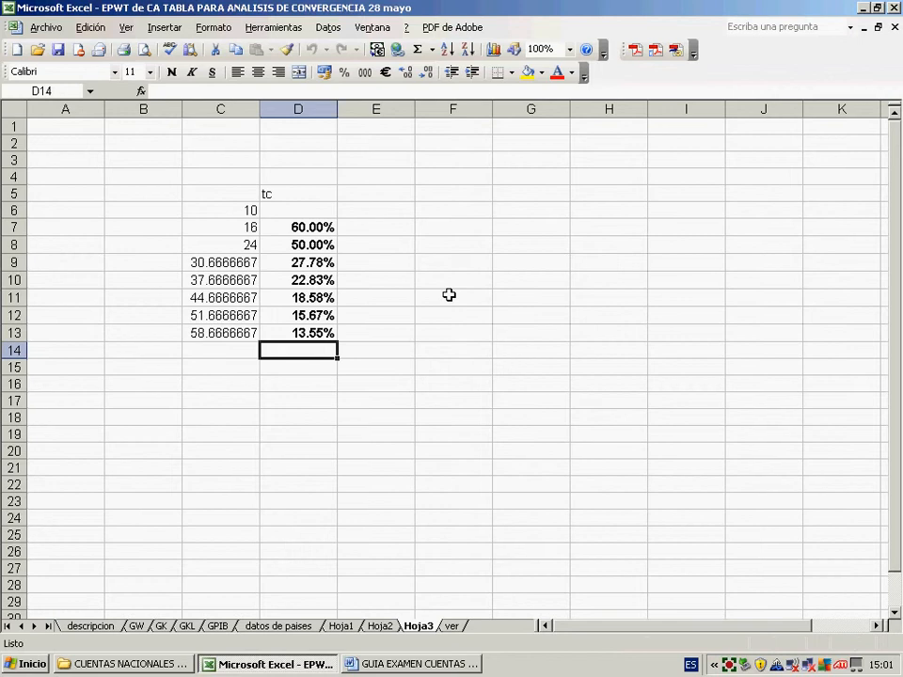
- Try the growth-rate macro in D14:D18, beside empty cells, and clear those results
click(228, 351)
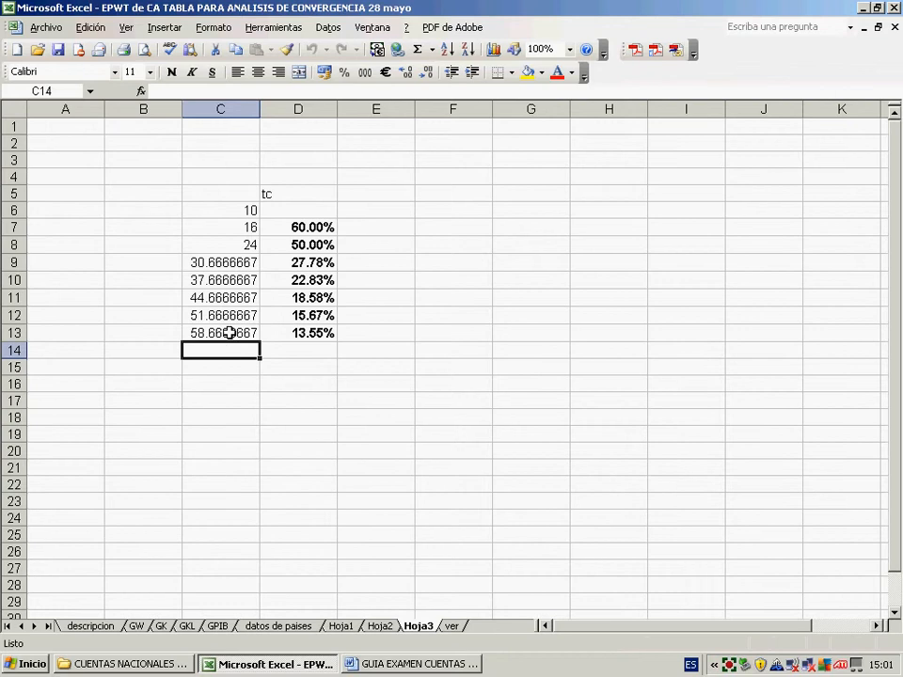
drag(234, 333, 233, 350)
click(317, 348)
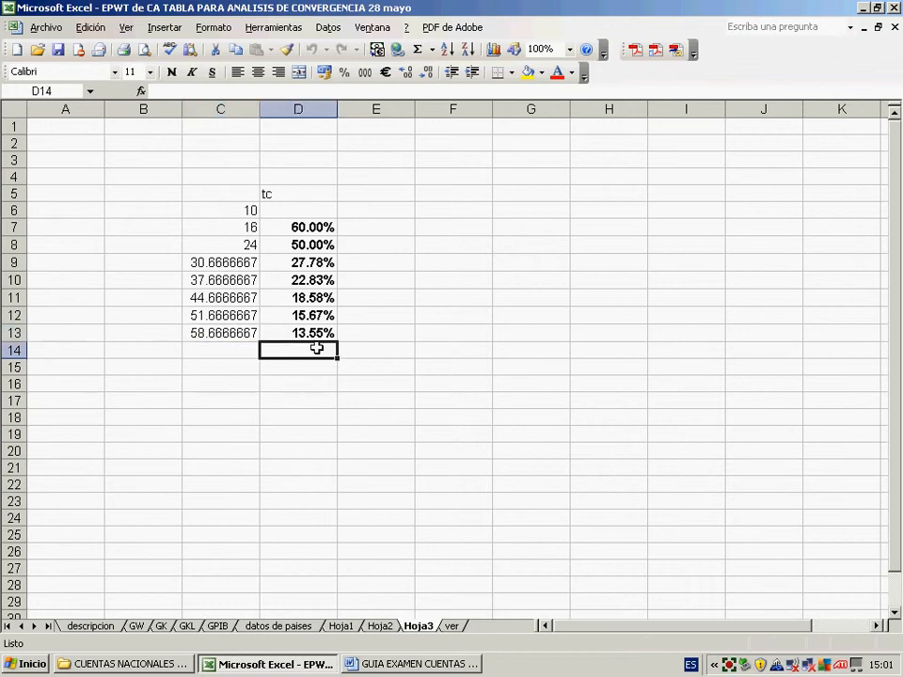
key(ctrl+t)
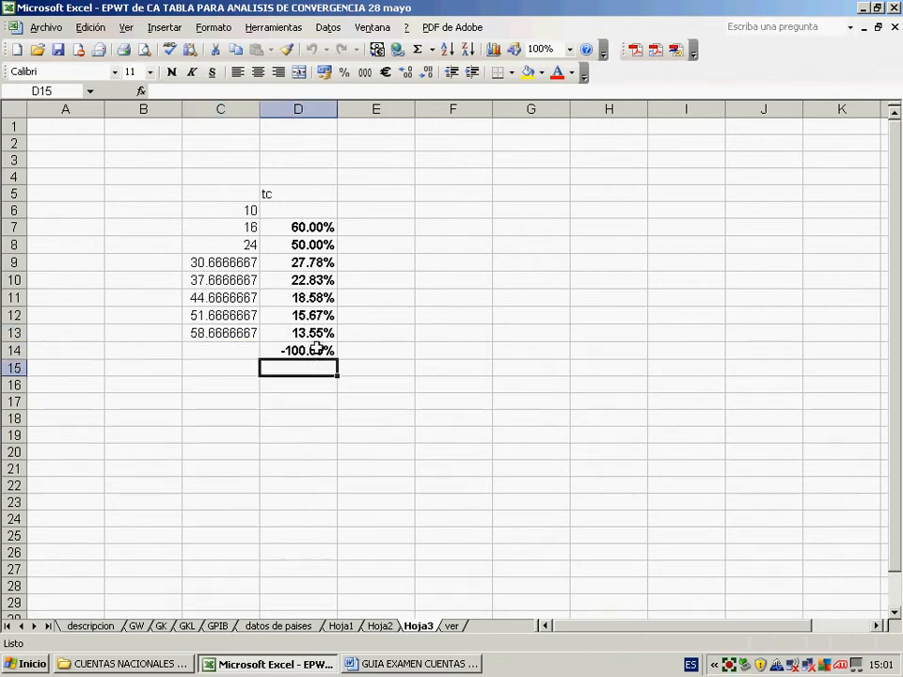
key(ctrl+t)
key(ctrl+t)
key(ctrl+t)
key(ctrl+t)
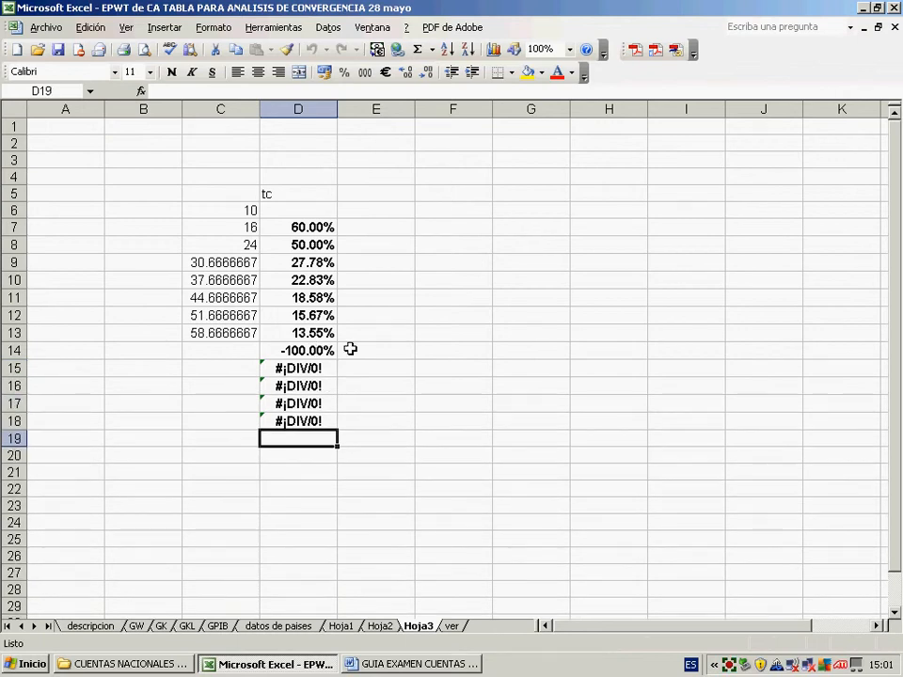
drag(318, 351, 321, 414)
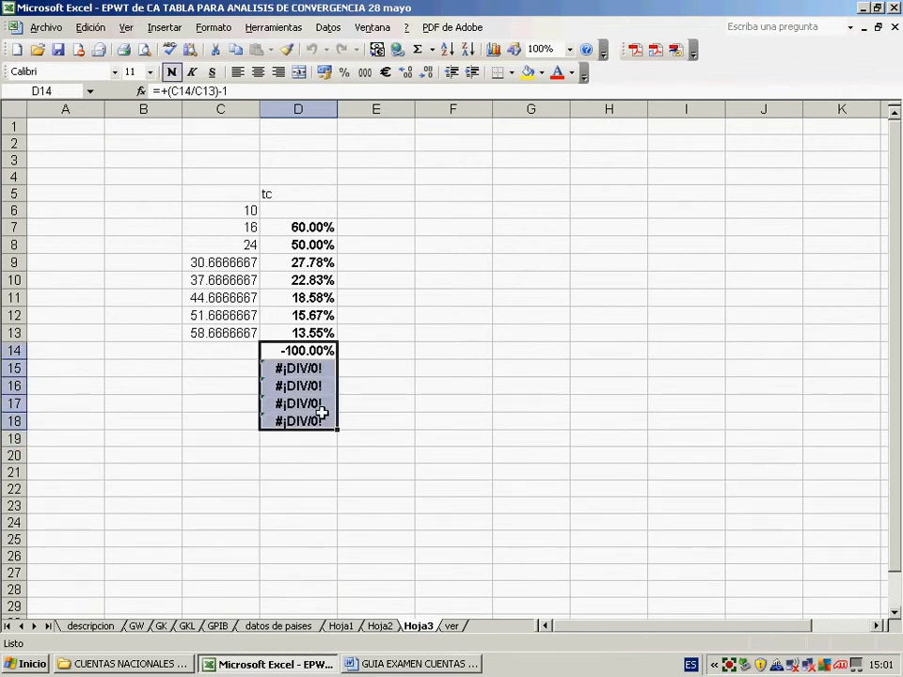
key(Delete)
- Run the growth-rate macro down E8:E13 to compute the rates of change of the tc column
click(399, 246)
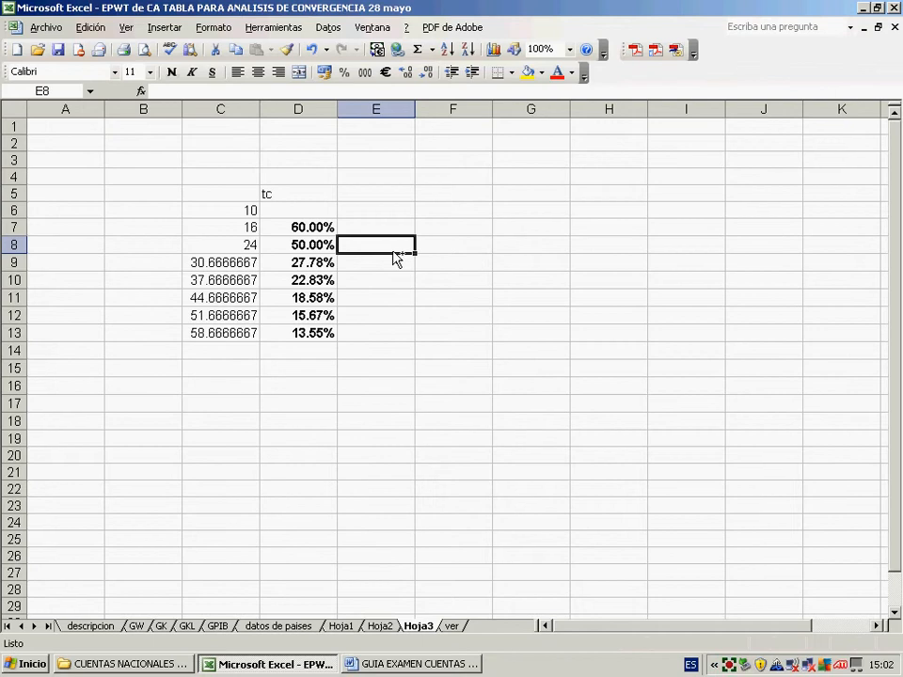
key(ctrl+t)
key(ctrl+t)
key(ctrl+t)
key(ctrl+t)
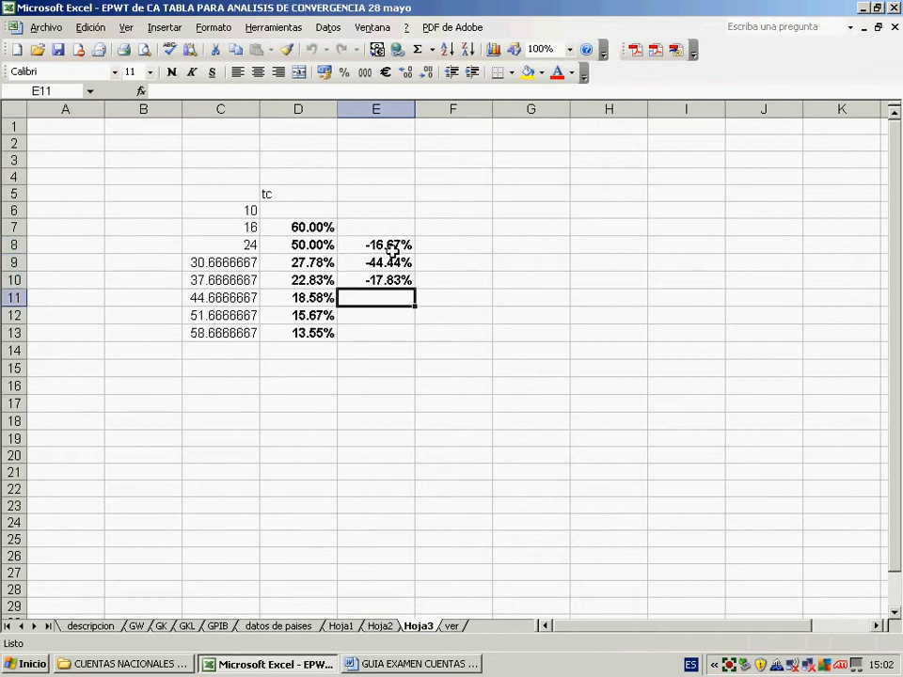
key(ctrl+t)
key(ctrl+t)
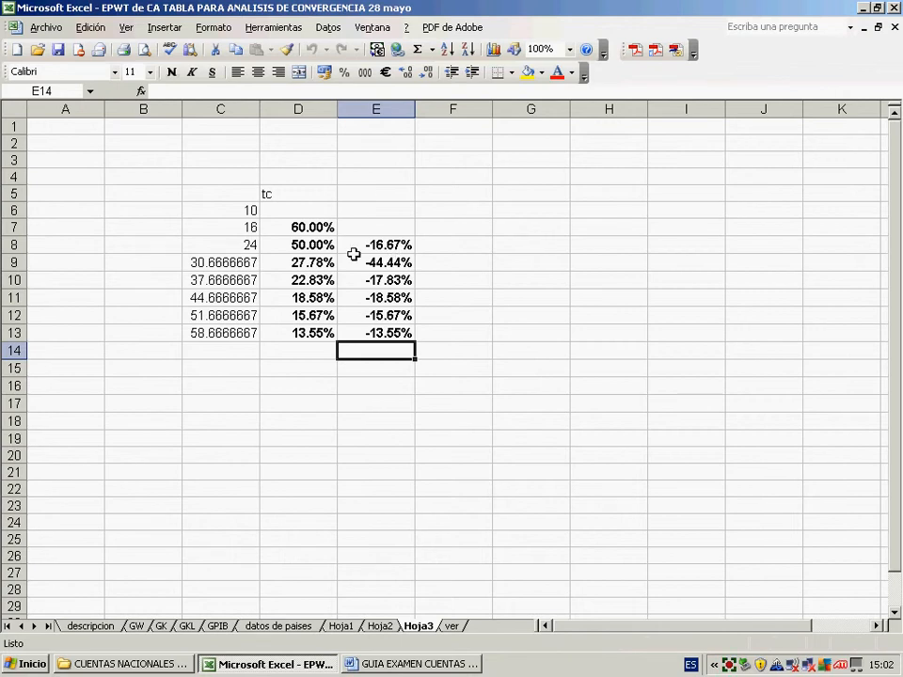
drag(213, 187, 409, 335)
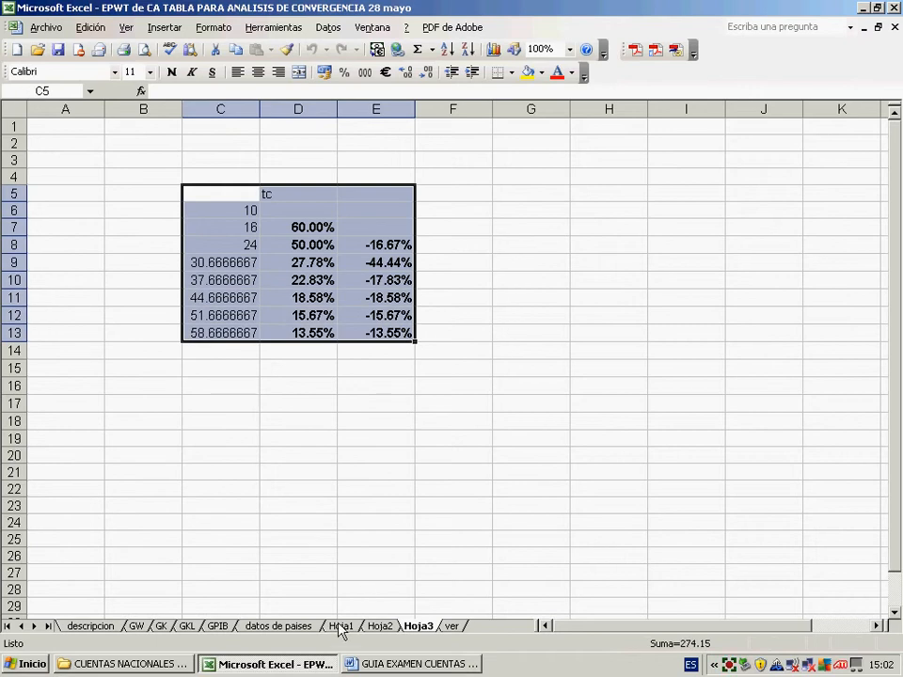
- Go to the datos de paises sheet and select the K1963 header in cell B52
click(341, 626)
click(275, 627)
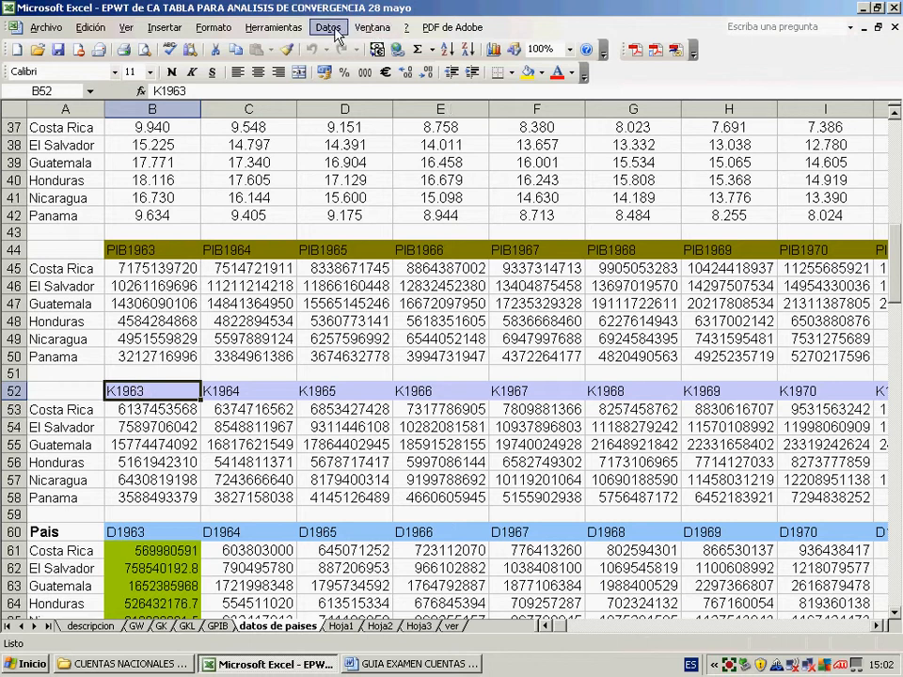
scroll(146, 386, up, 10)
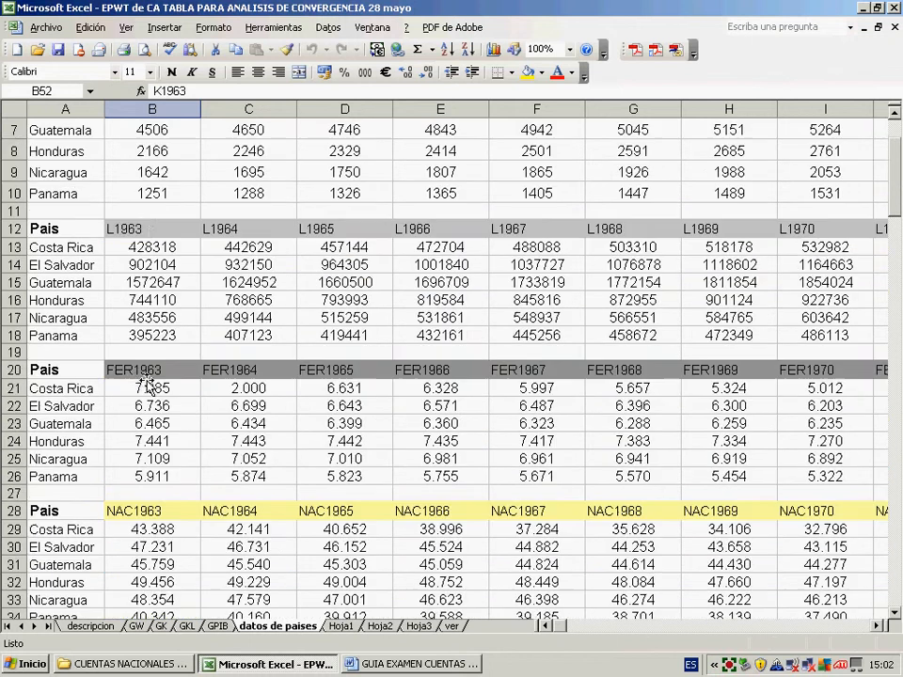
click(143, 228)
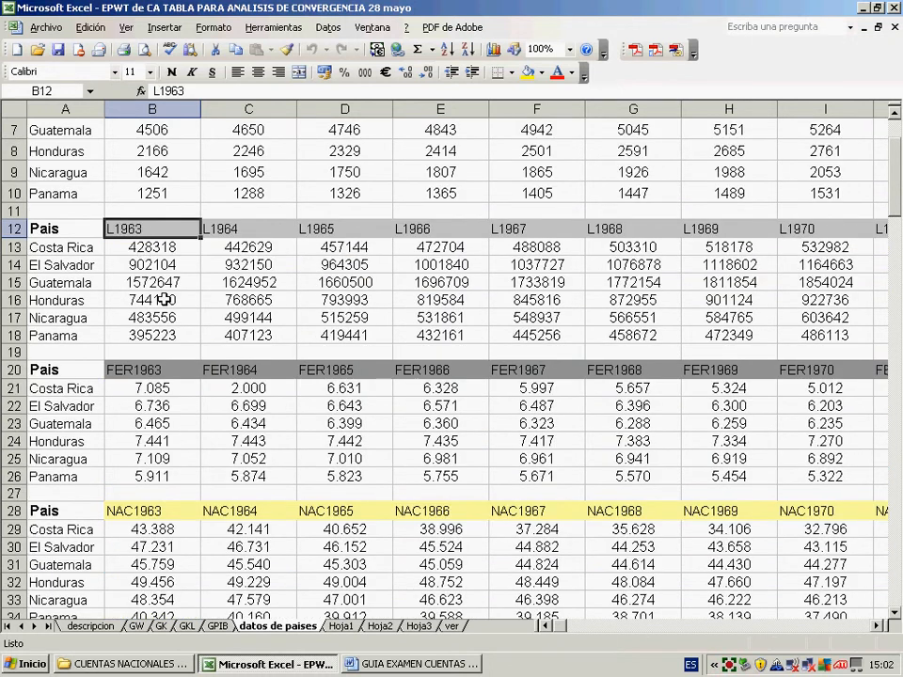
scroll(146, 282, down, 13)
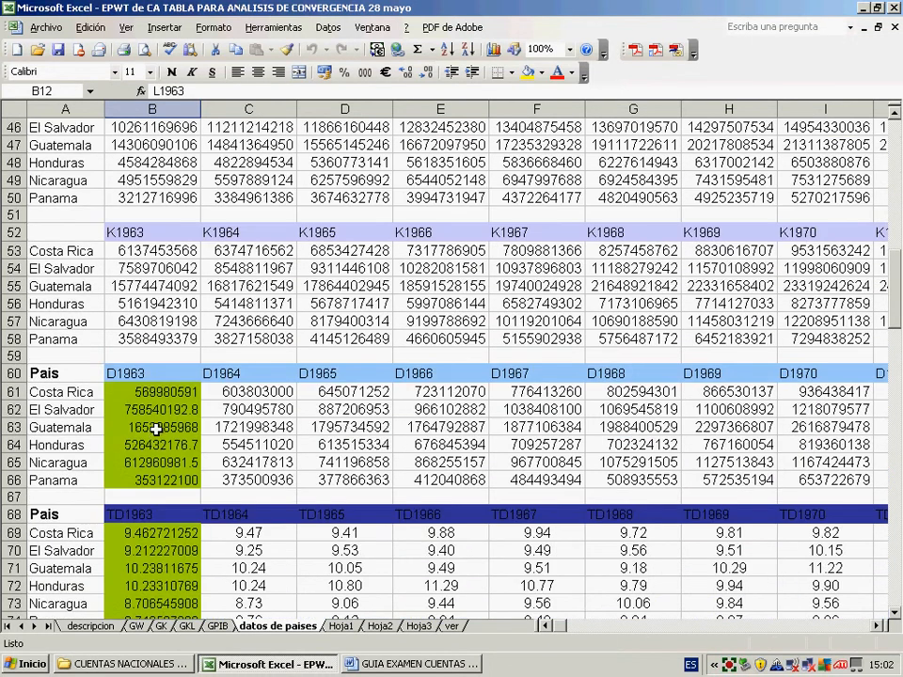
scroll(153, 433, up, 1)
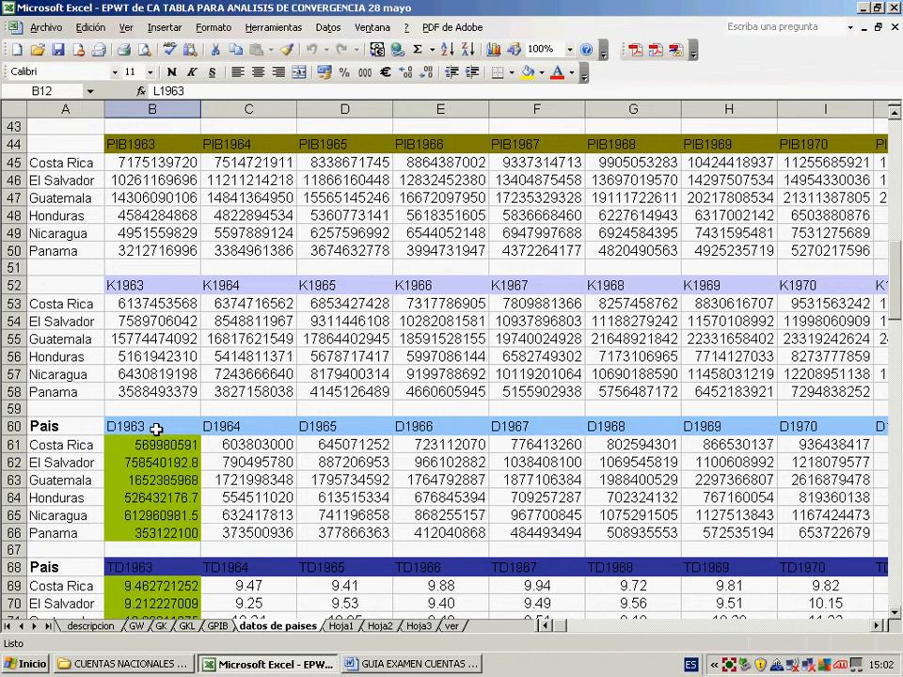
click(150, 286)
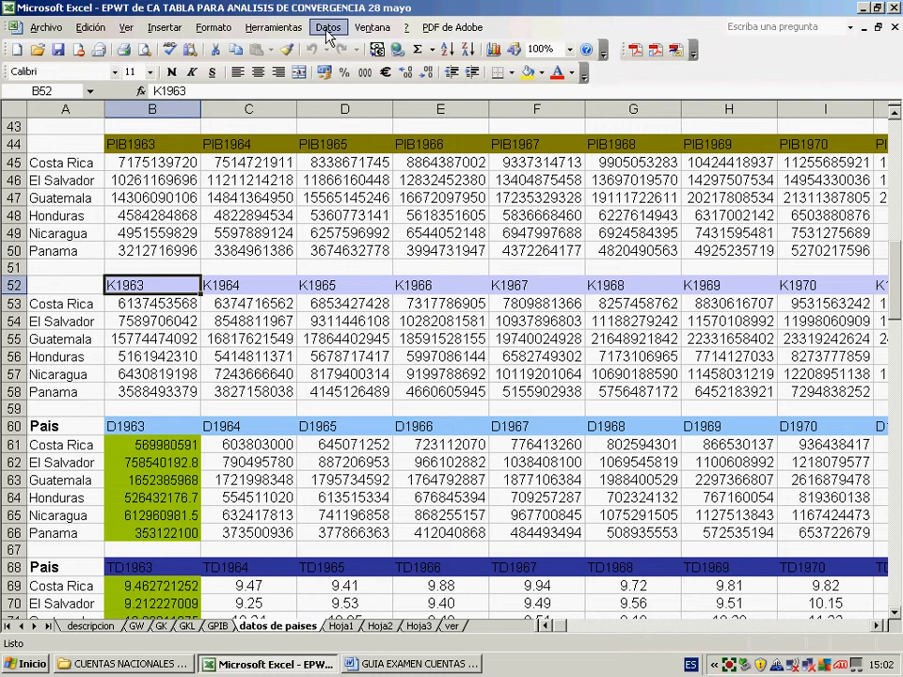
- Start recording a macro named Macro3 from cell B52, stored in this workbook with its own shortcut character
click(274, 27)
mouse_move(420, 243)
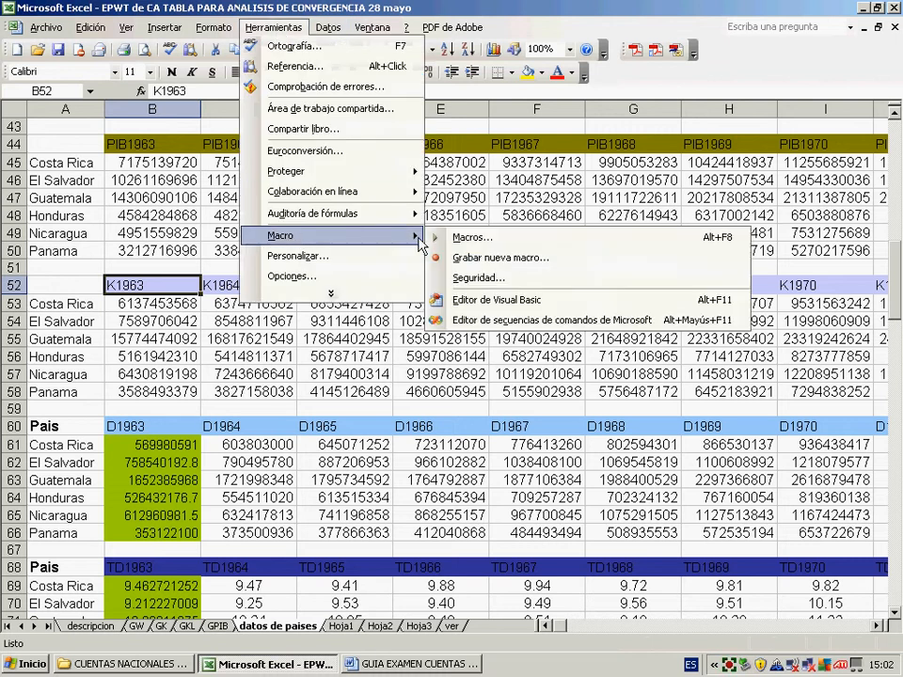
click(475, 257)
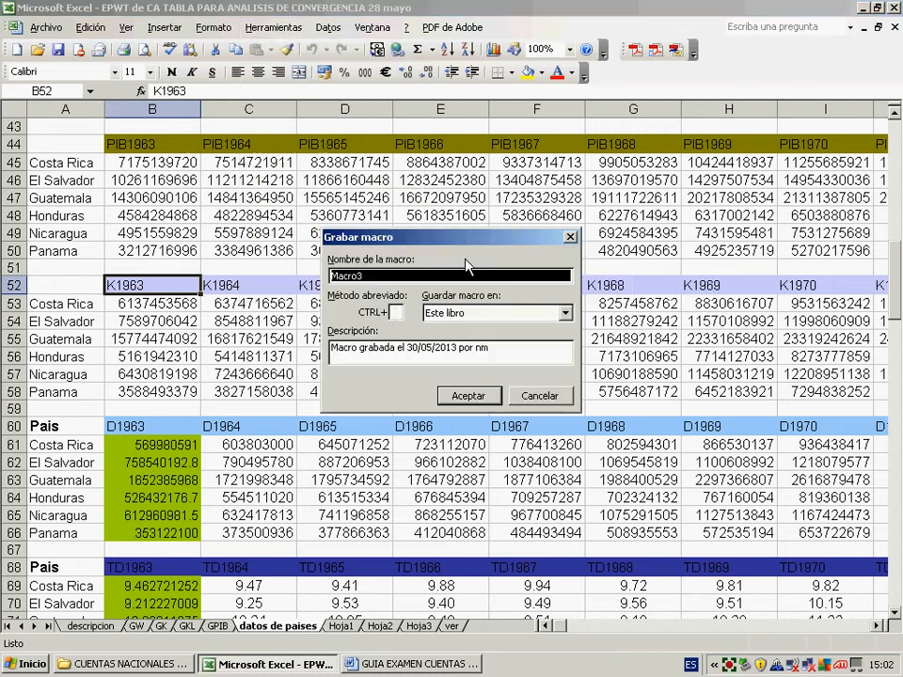
click(396, 313)
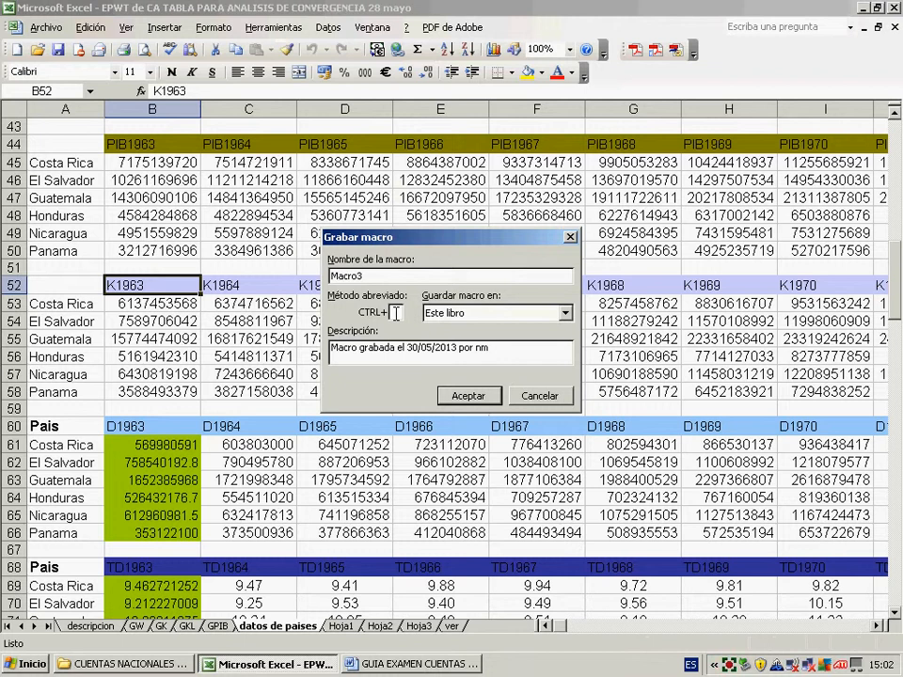
text(2)
click(469, 395)
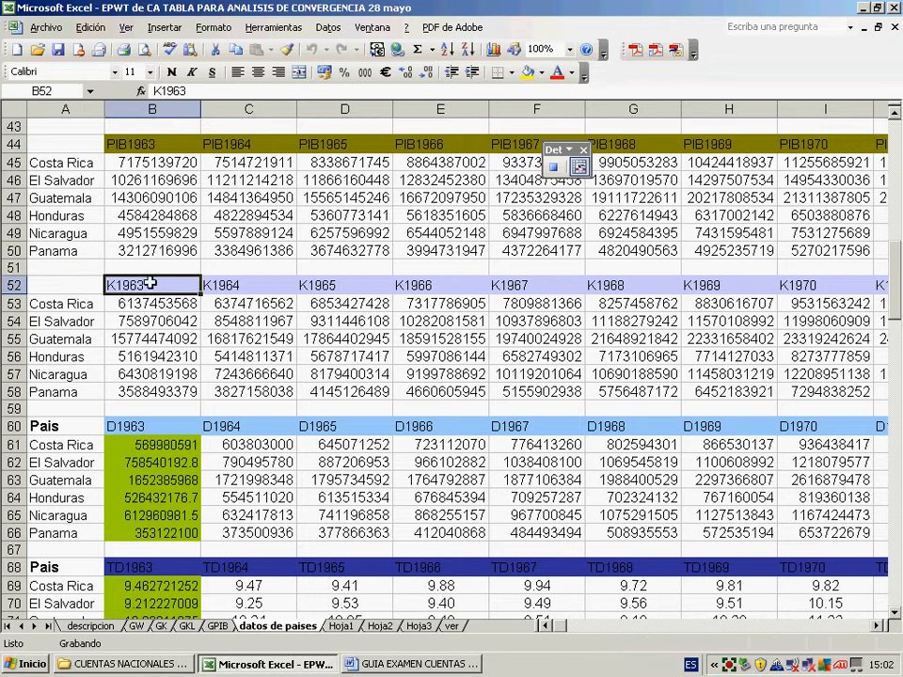
- Copy the K1963 block B52:B58 from the datos de paises sheet and paste it as values into Hoja1 at A1
drag(150, 283, 151, 390)
right_click(152, 390)
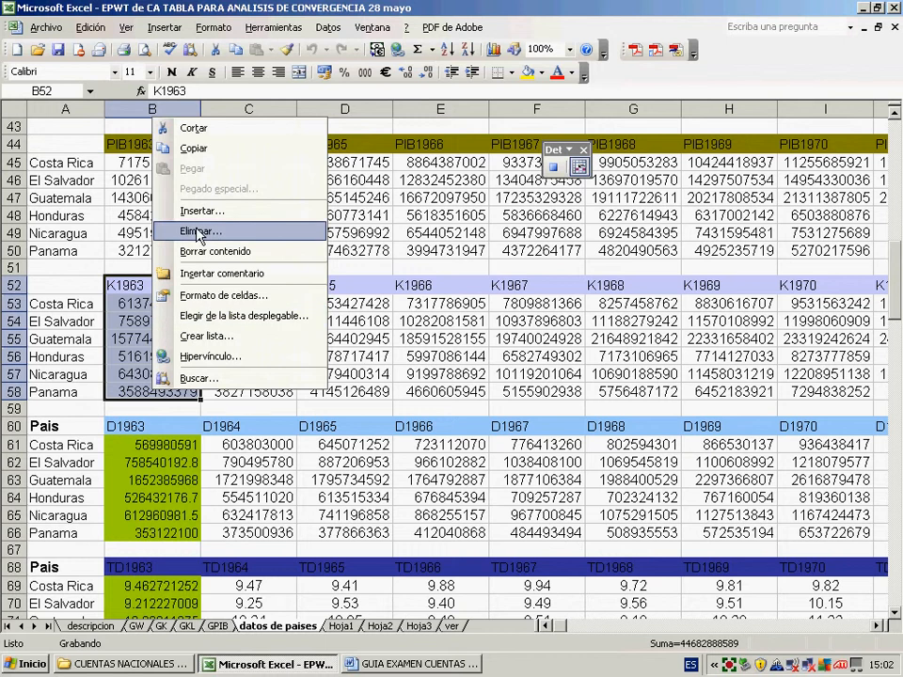
click(194, 148)
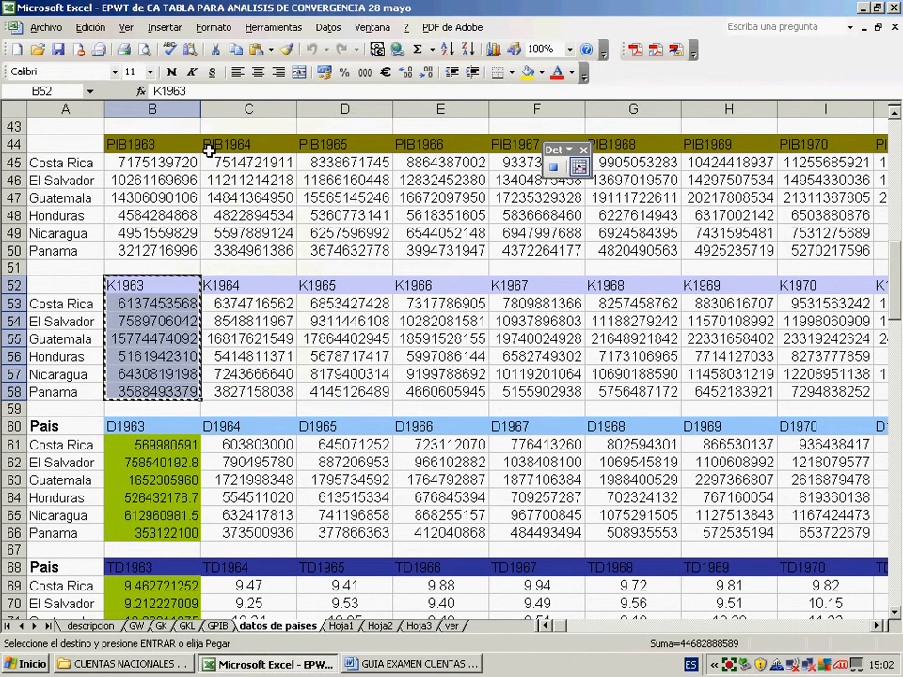
click(345, 629)
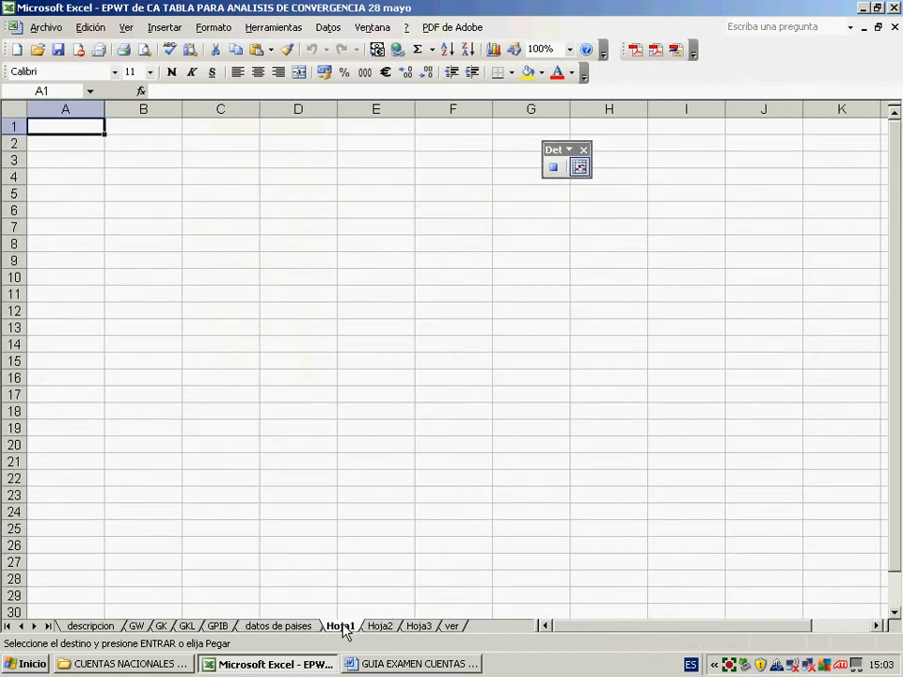
right_click(86, 130)
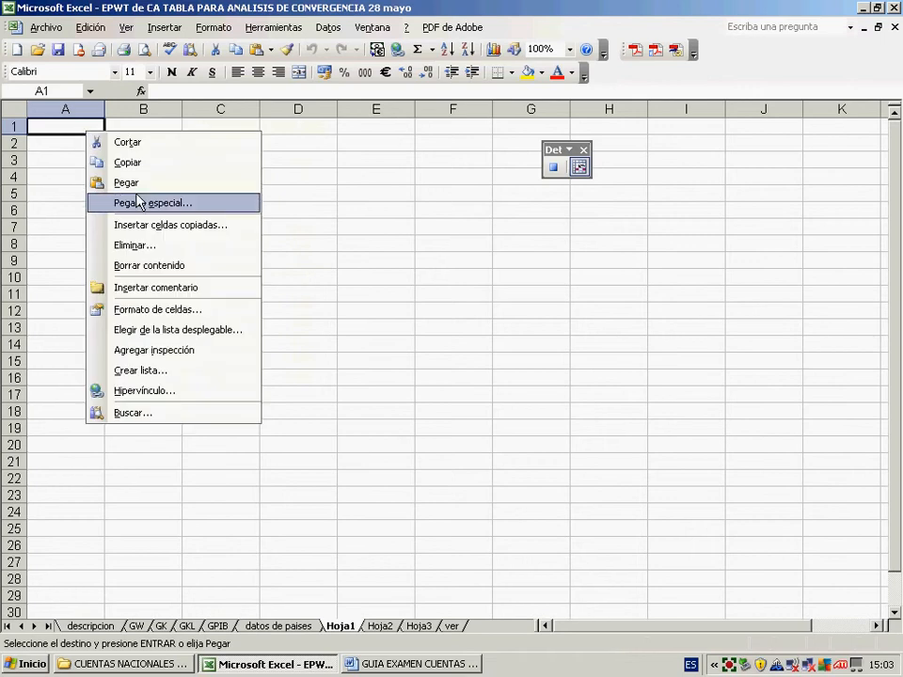
click(139, 203)
click(45, 139)
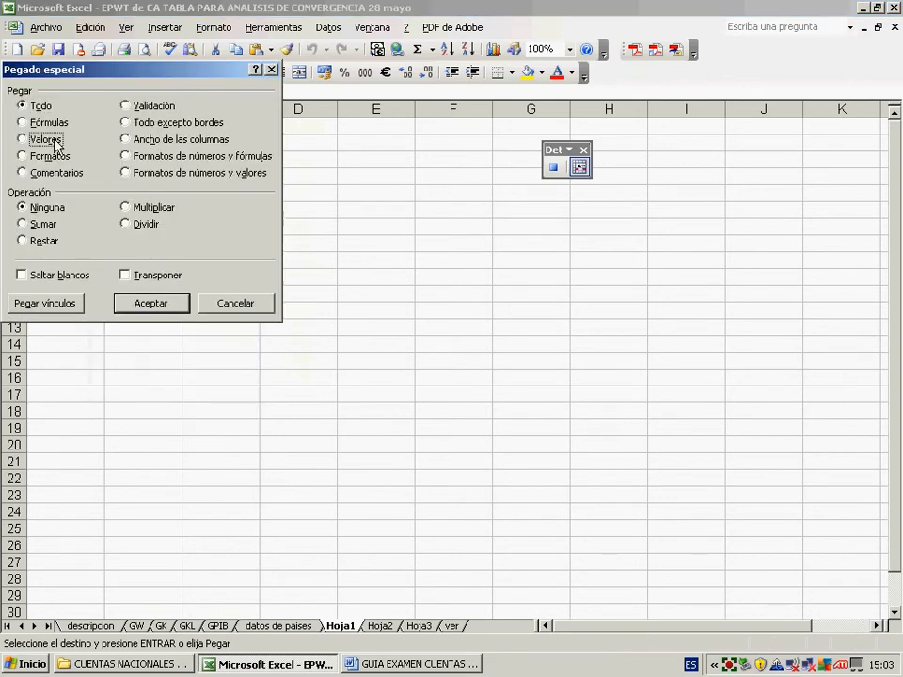
click(156, 302)
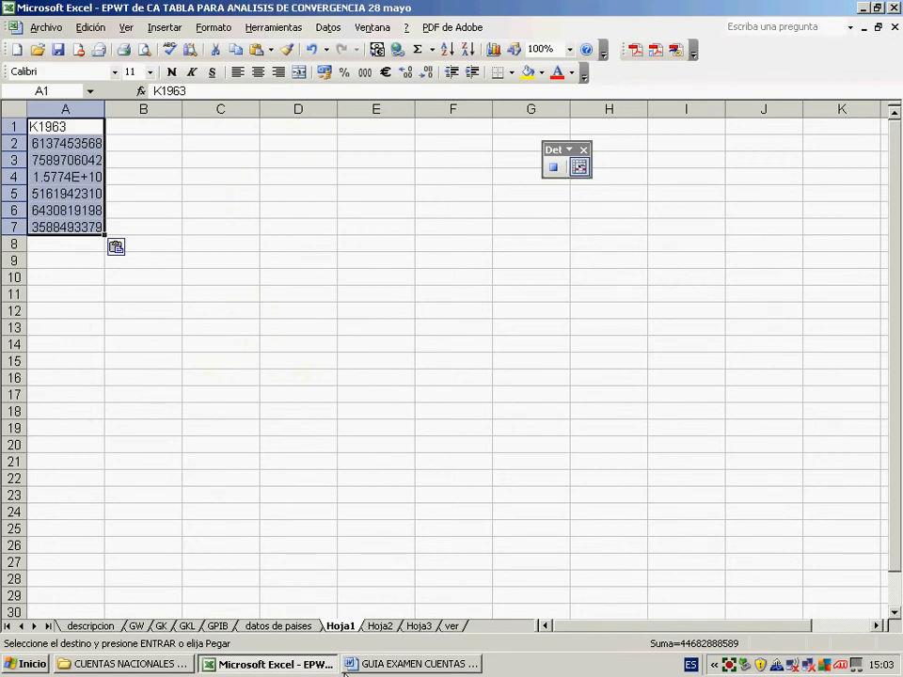
- Return to the datos de paises sheet and copy the L1963 block with its header, B12:B18
click(310, 628)
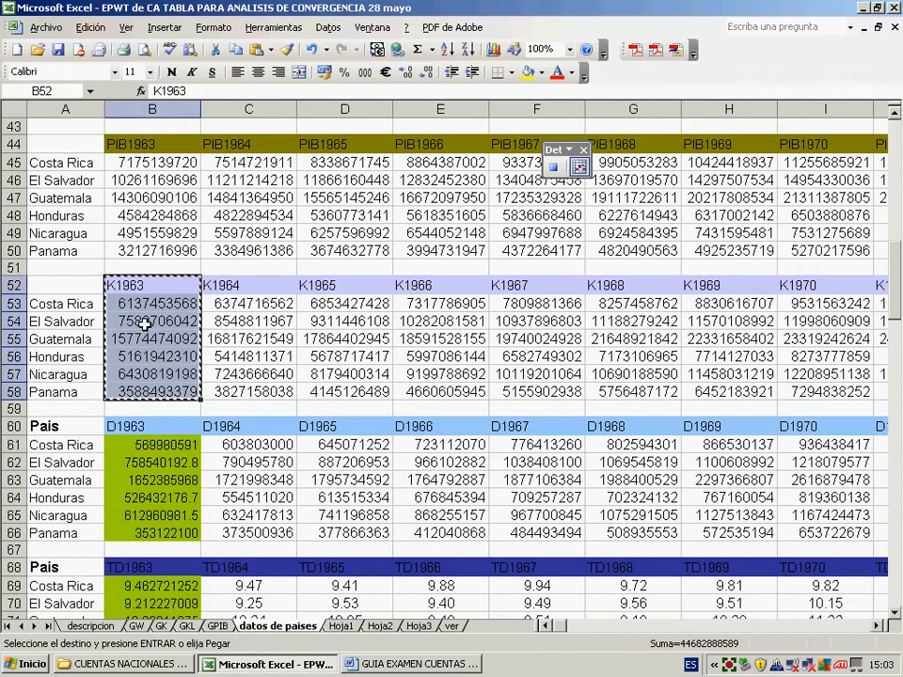
scroll(153, 350, up, 6)
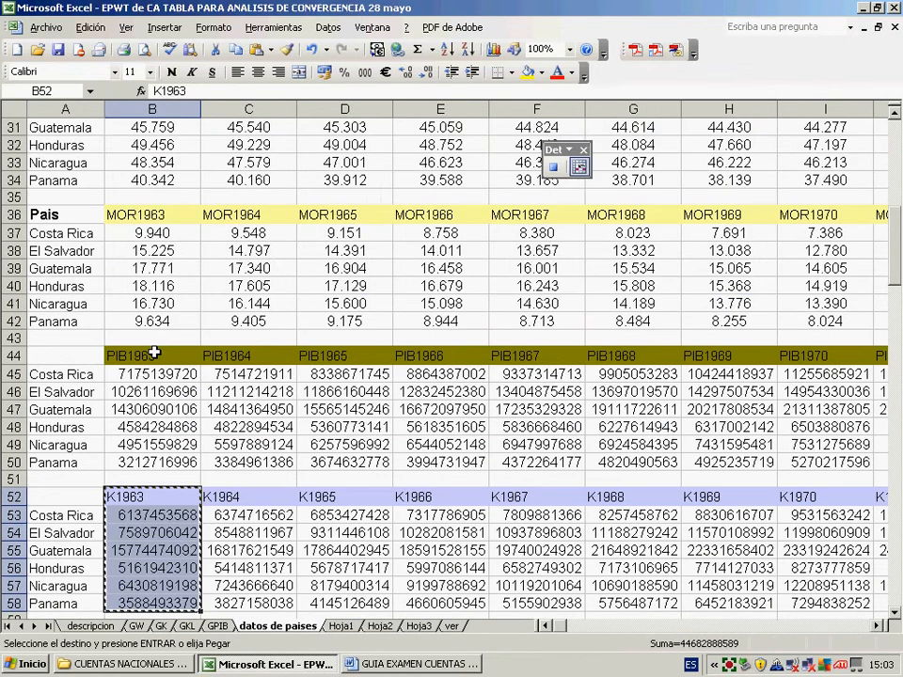
scroll(153, 350, up, 6)
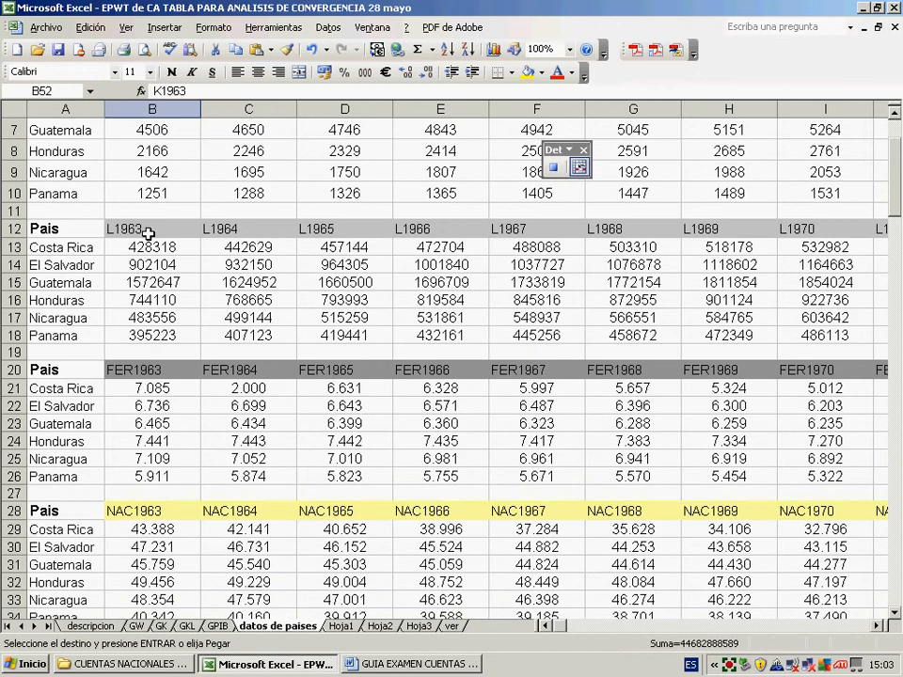
drag(148, 234, 155, 335)
right_click(149, 307)
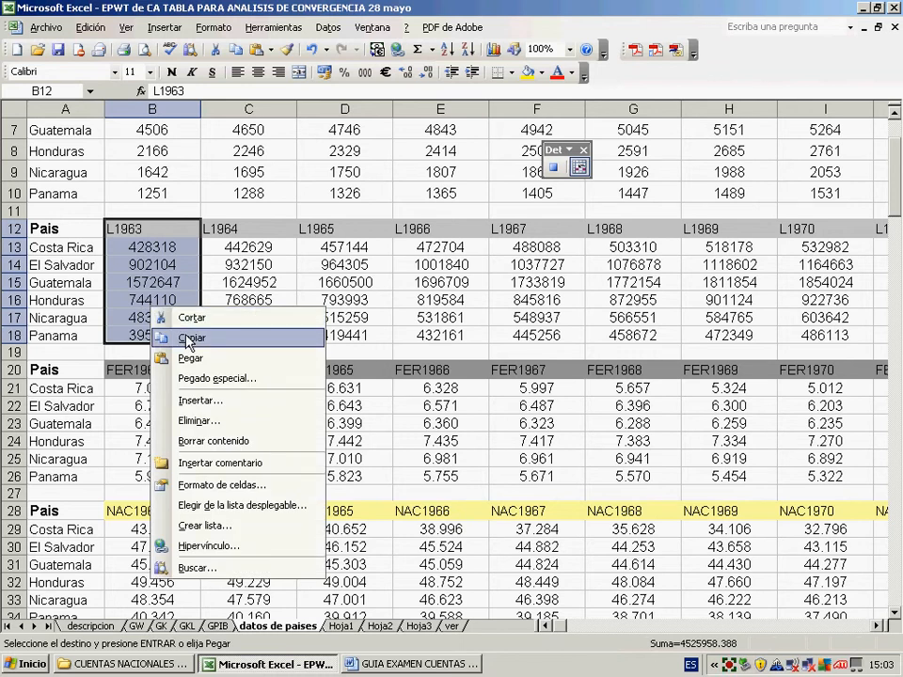
click(190, 339)
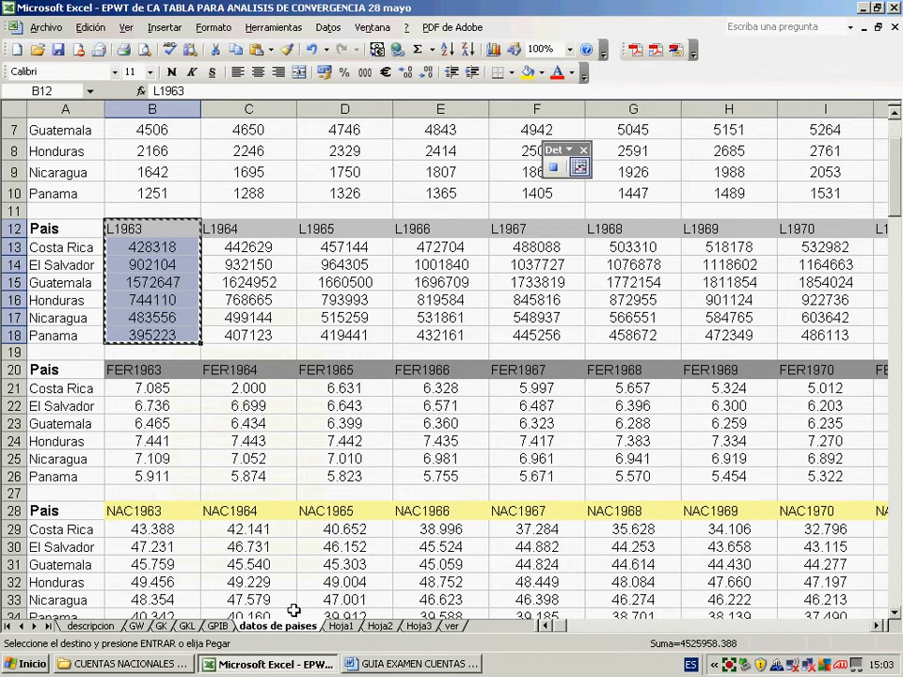
- Paste the copied L1963 block as values into Hoja1 at B1, beside the K1963 column
click(324, 627)
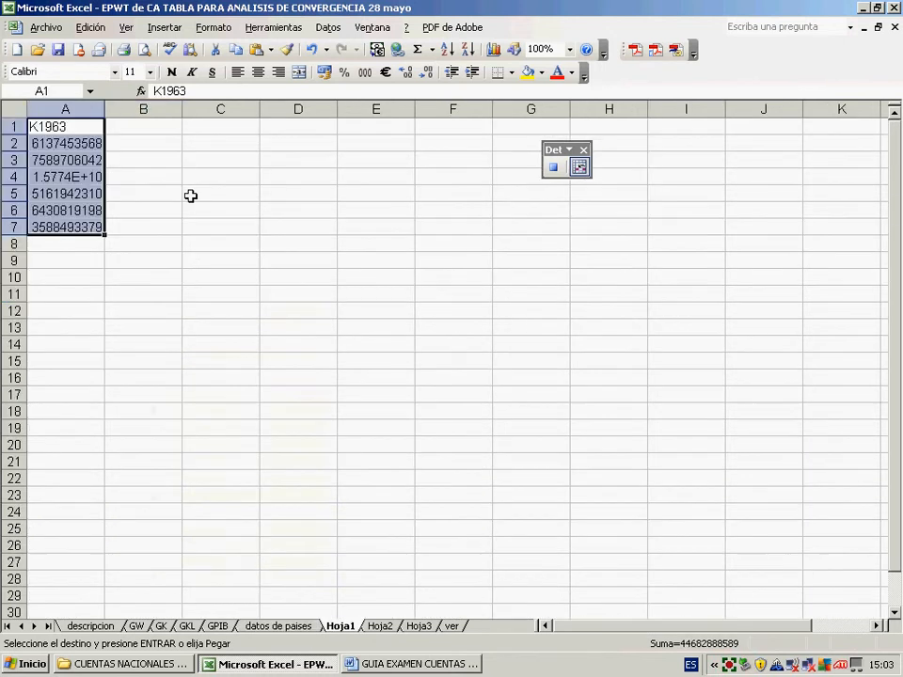
click(136, 127)
right_click(135, 127)
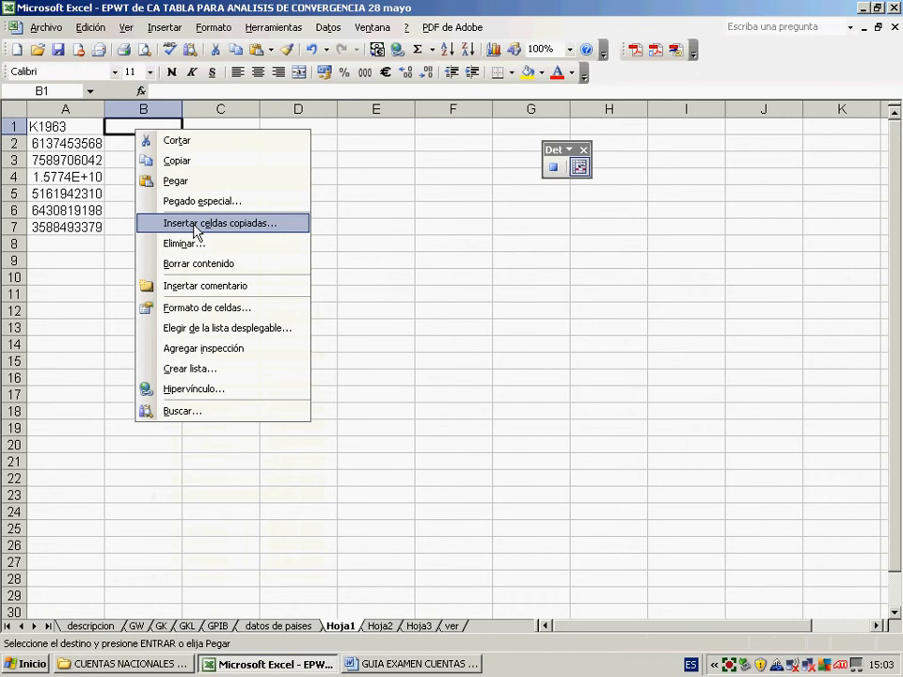
click(197, 201)
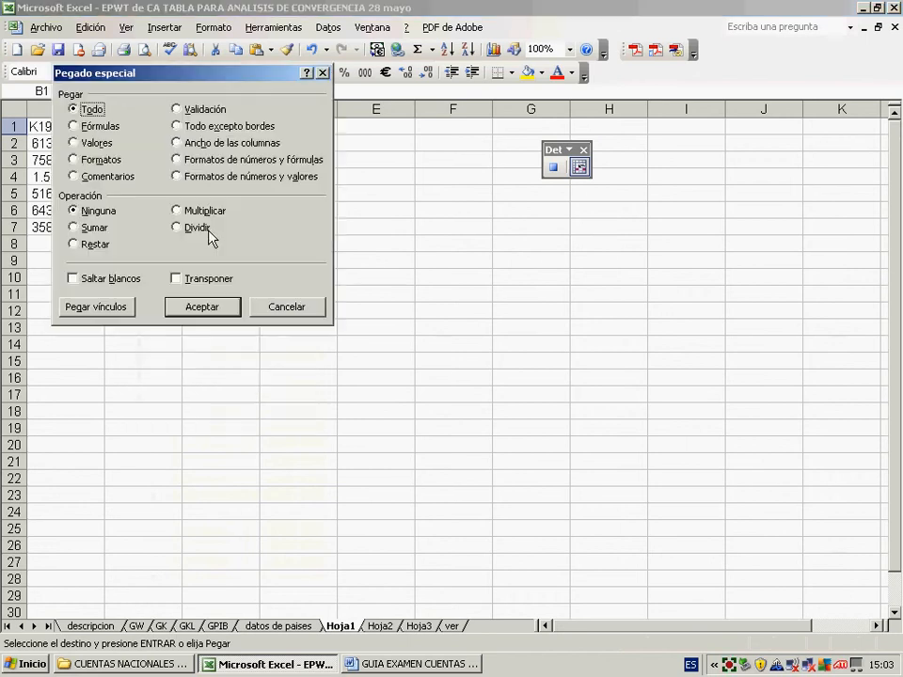
click(94, 143)
click(199, 307)
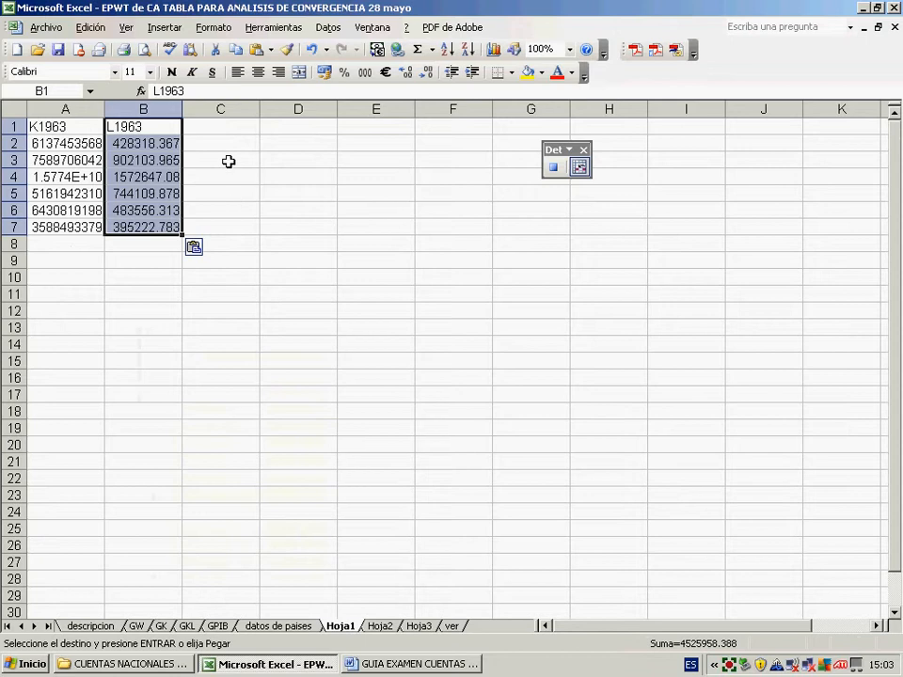
- Enter the column headers p, q, m and qm in cells C1 to F1 of Hoja1
click(215, 127)
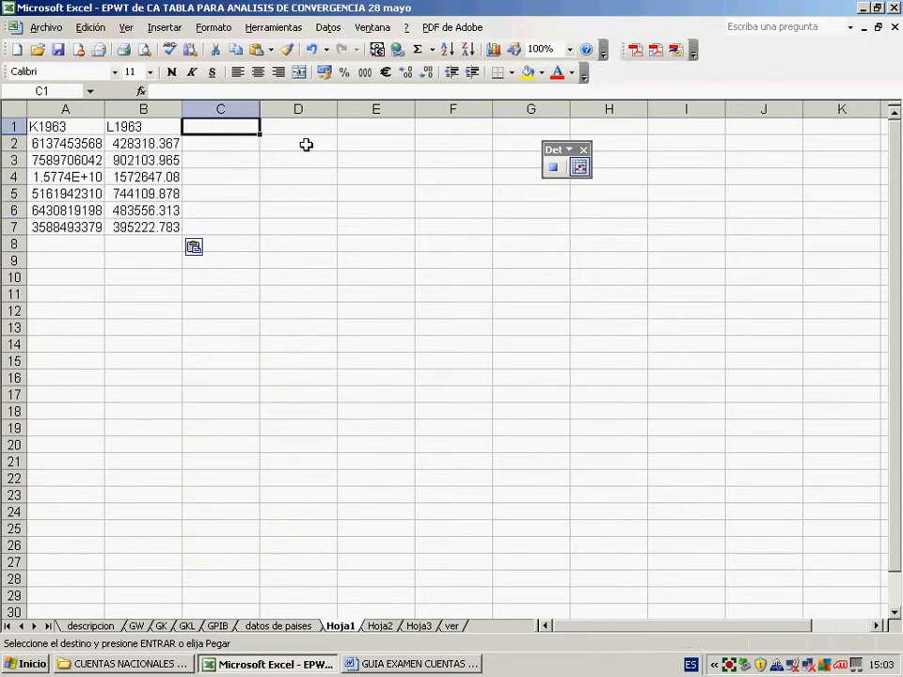
text(p)
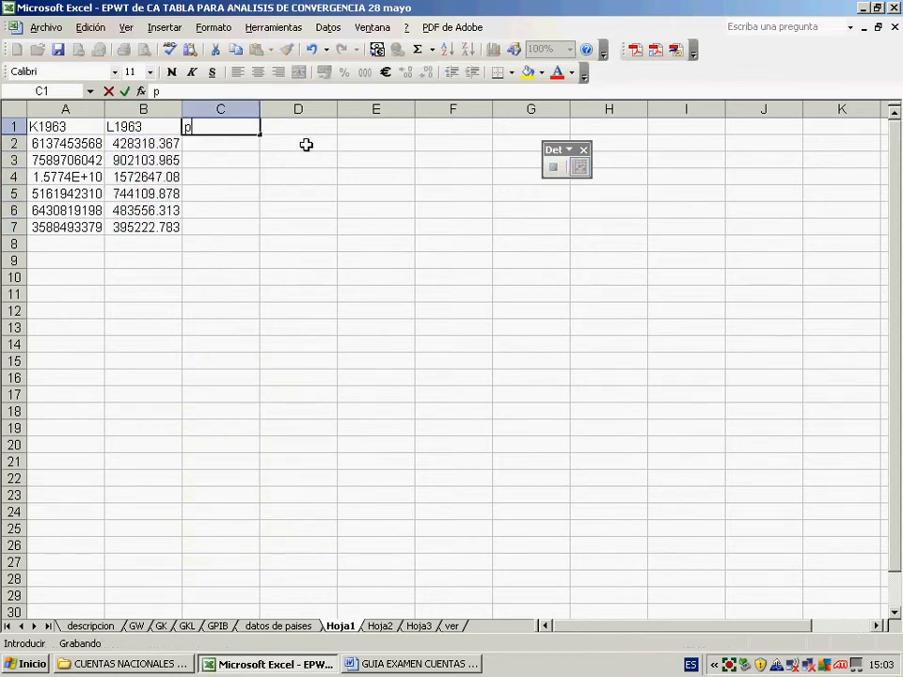
key(Tab)
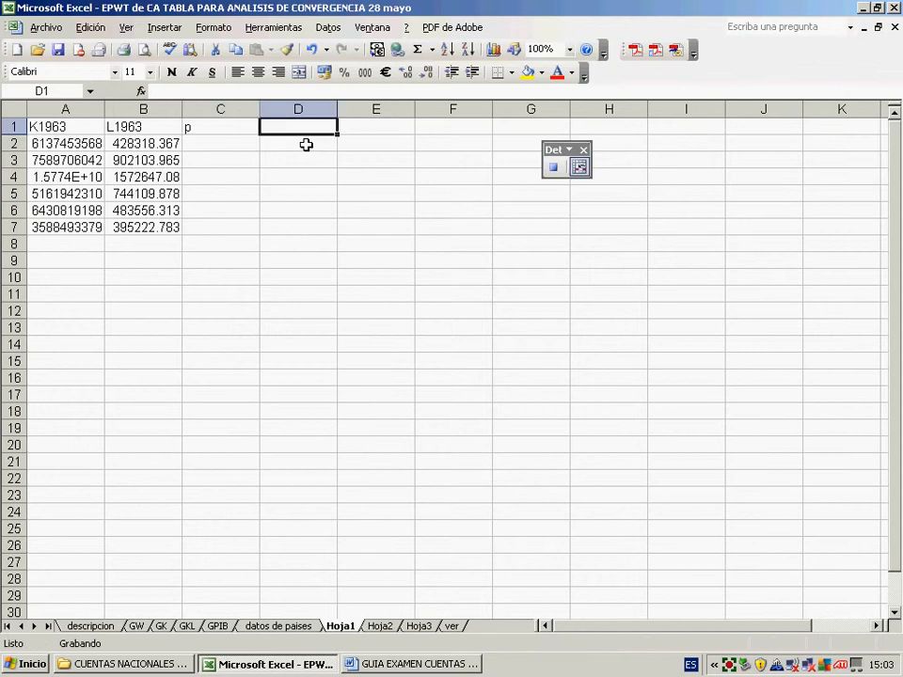
text(q)
key(Tab)
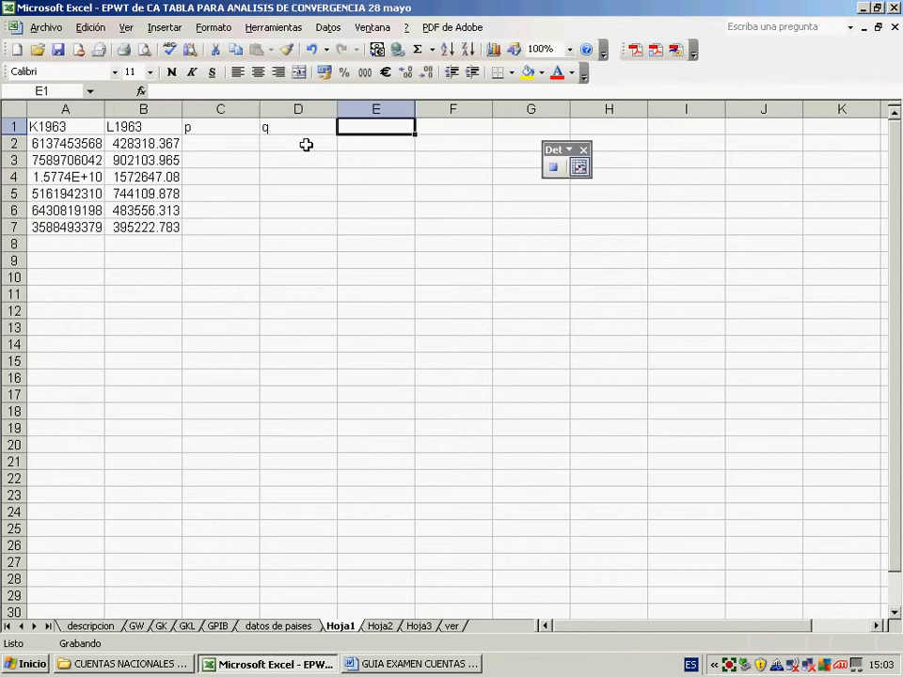
text(m)
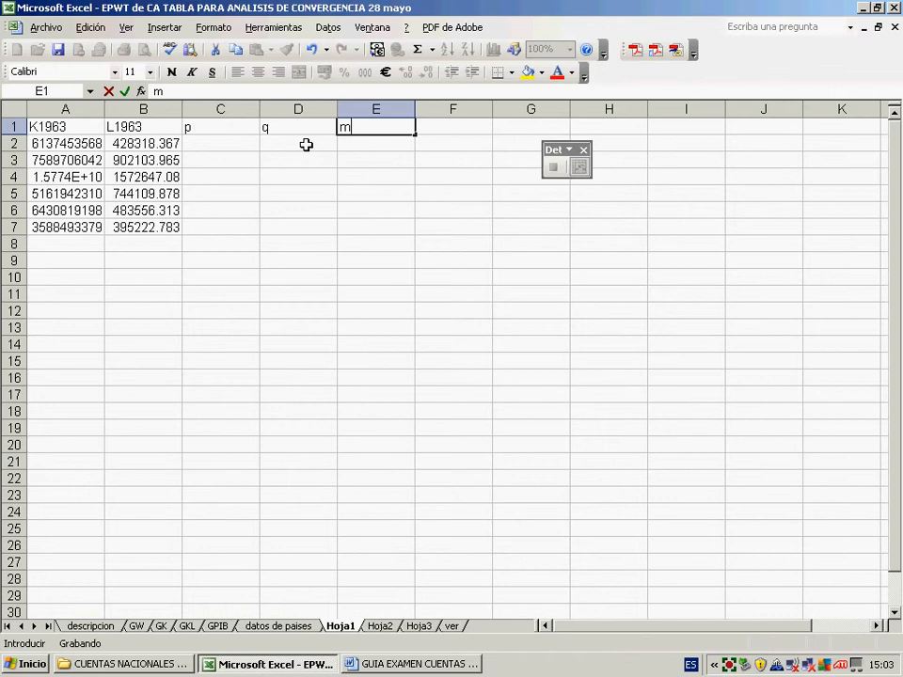
key(Tab)
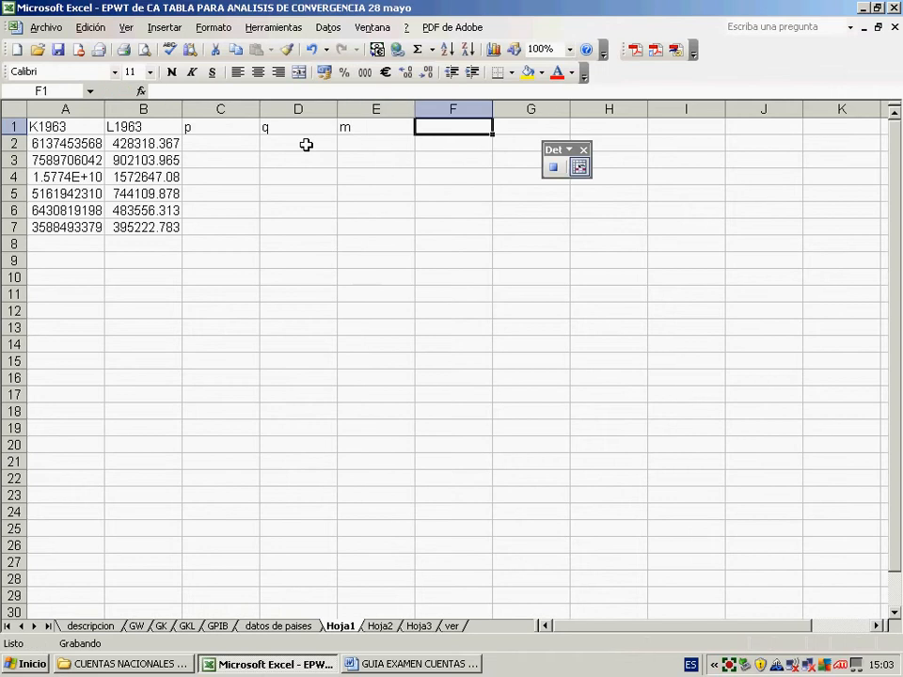
text(q)
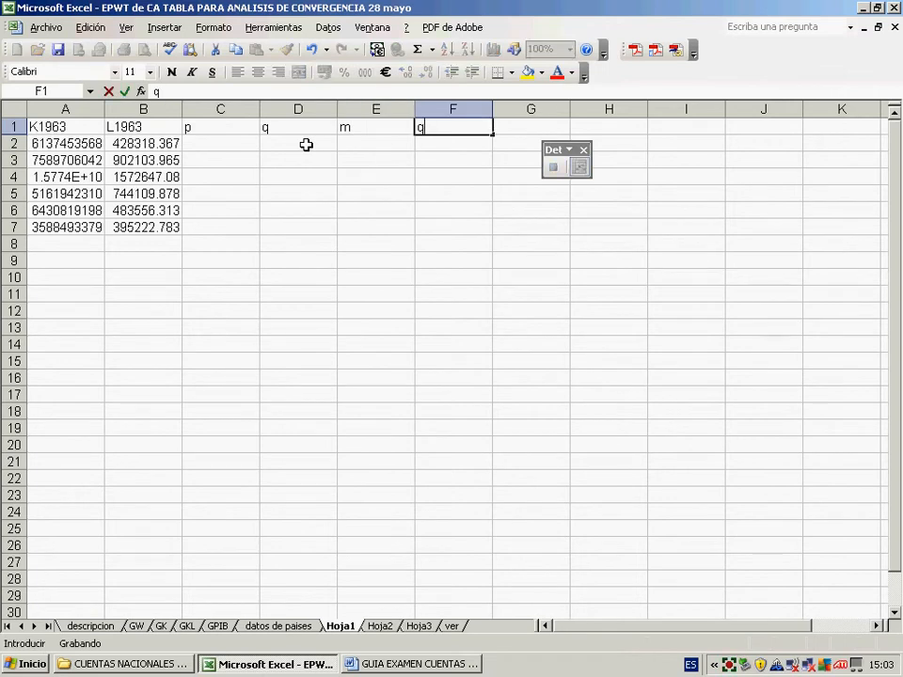
text(m)
- Swap the first two new headers so C1 reads q and D1 reads p, and select cell C2
click(221, 132)
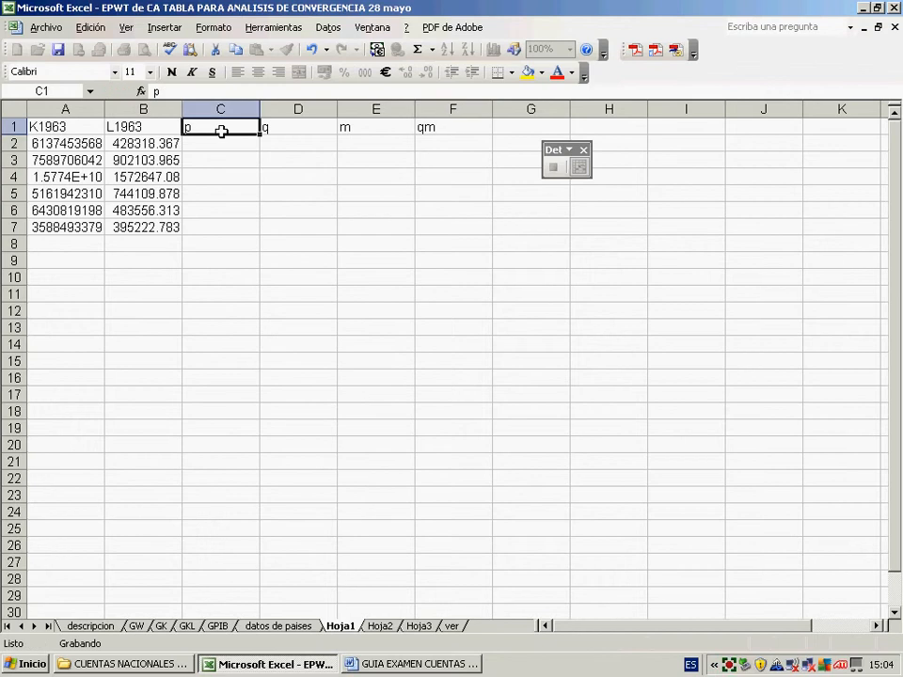
text(q)
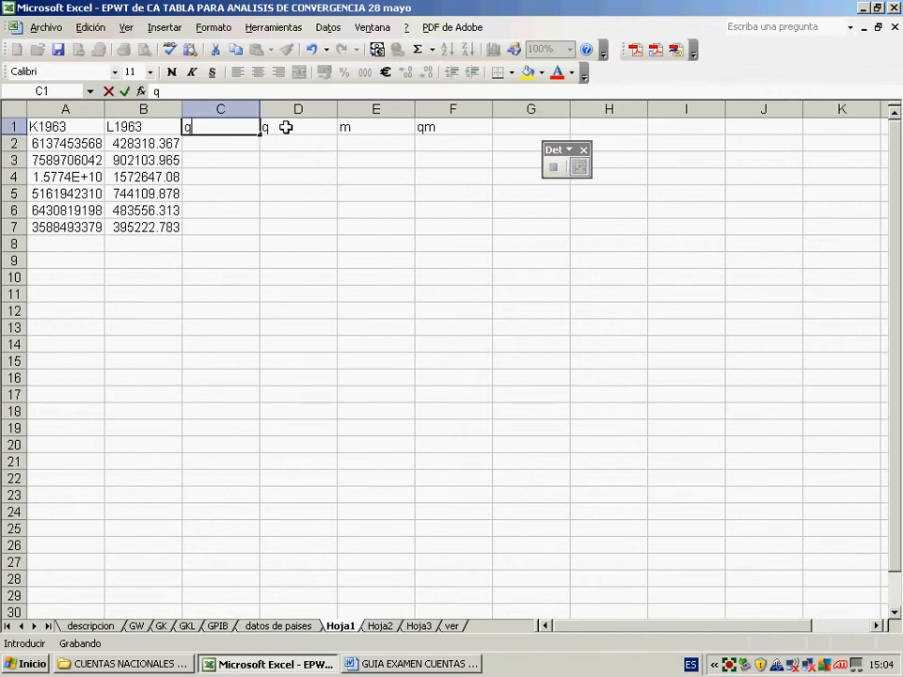
click(287, 127)
text(p)
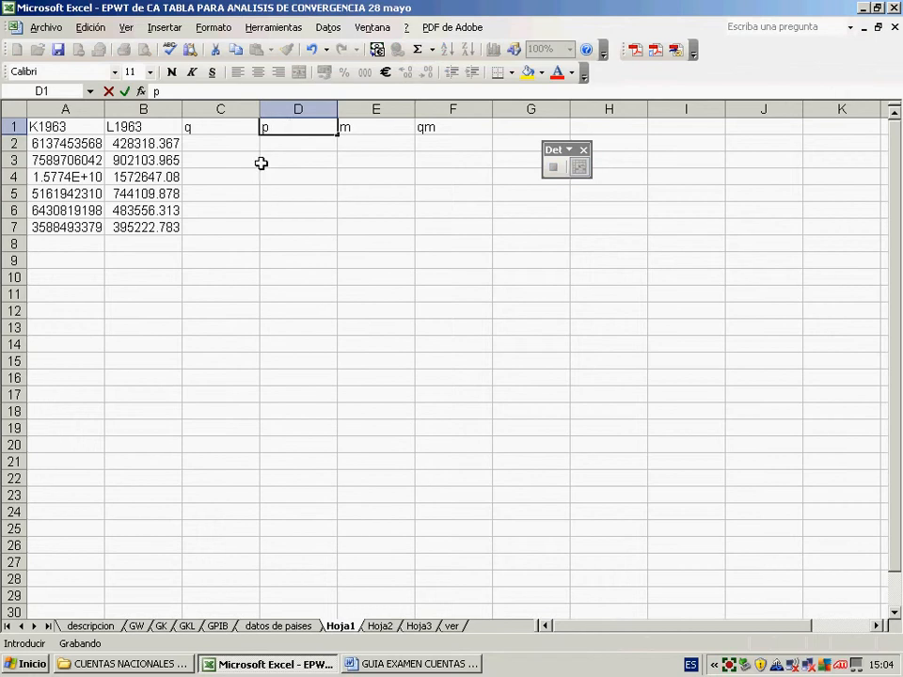
click(262, 164)
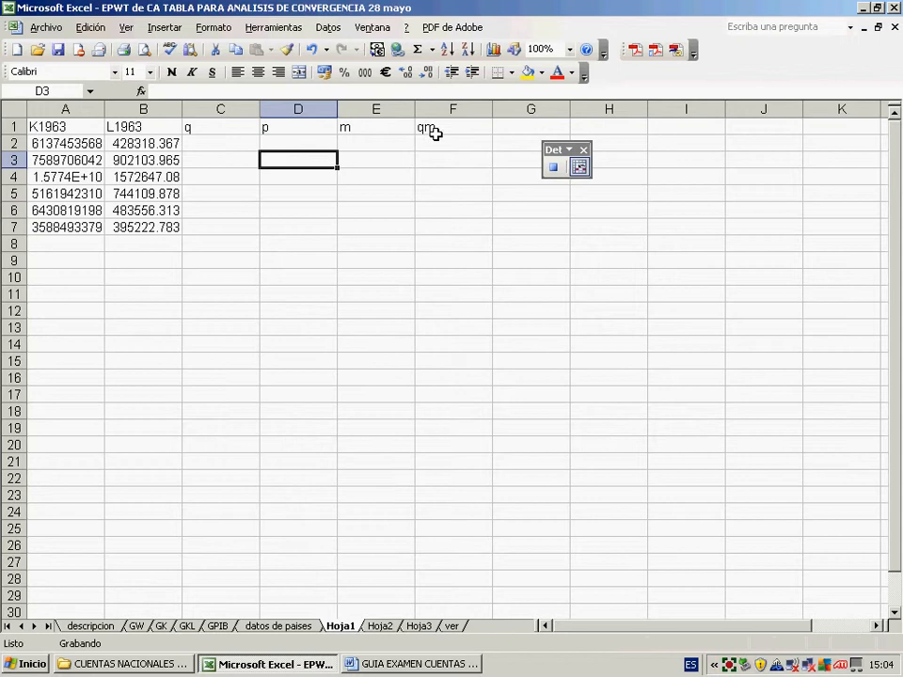
click(231, 143)
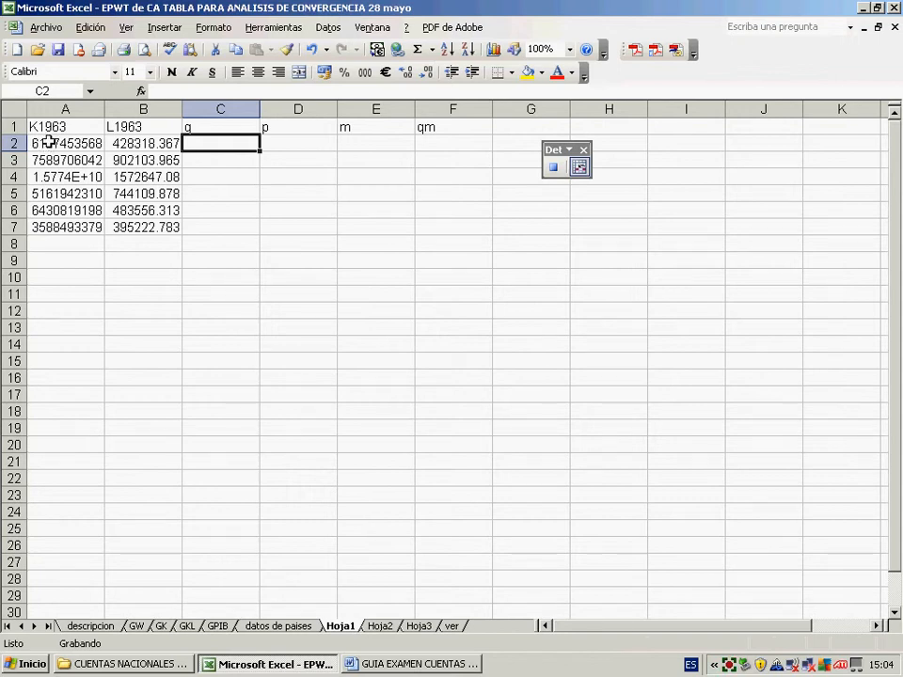
- Switch to the Word exam guide, review its tasks and the Qi and pi variable pairs under Análisis de concentración, and return to Excel
click(461, 665)
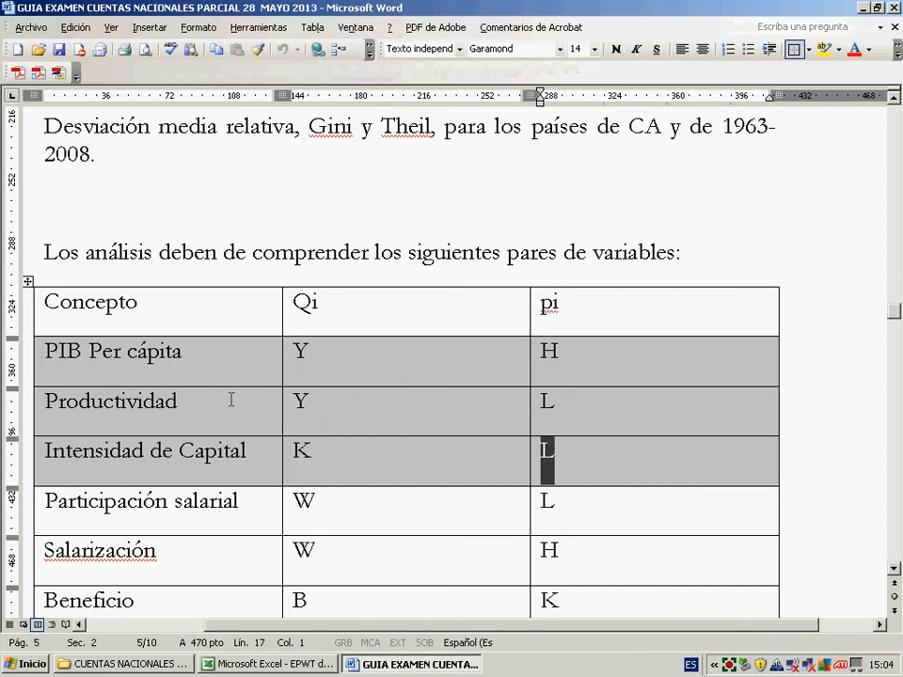
scroll(224, 405, up, 15)
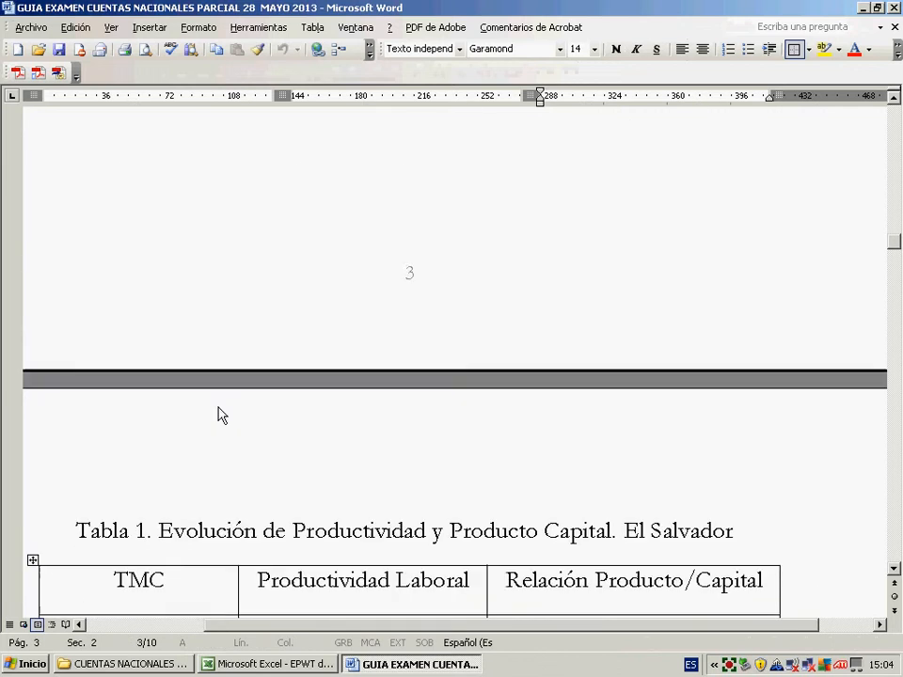
scroll(219, 415, up, 15)
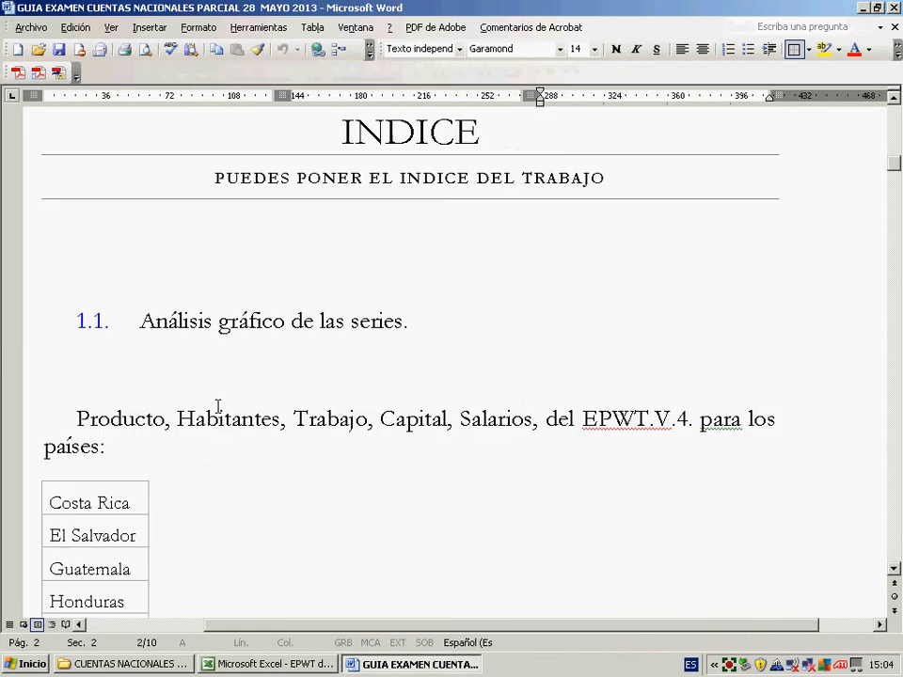
scroll(218, 406, down, 5)
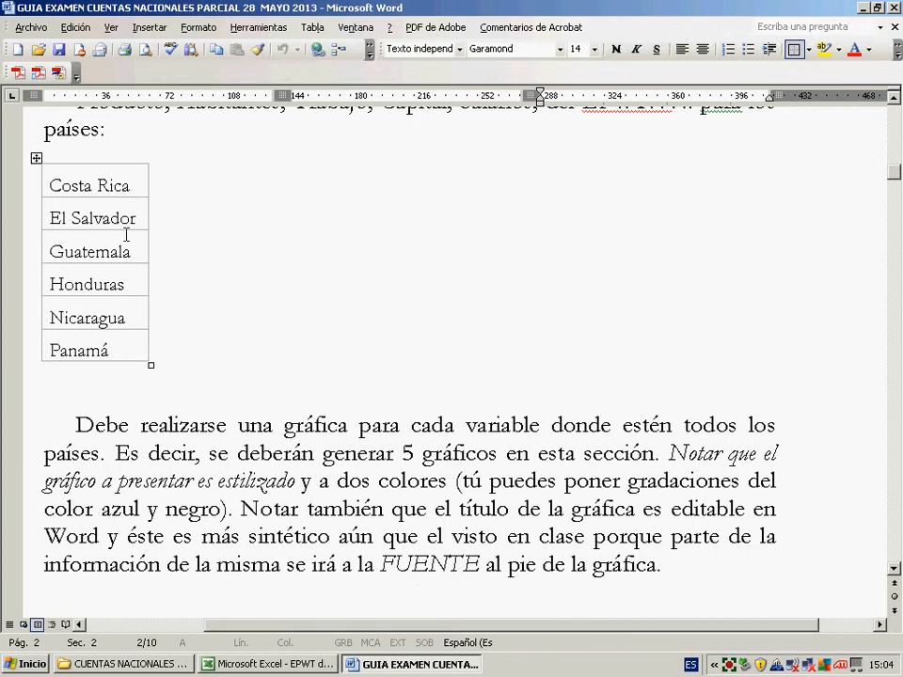
scroll(250, 452, down, 15)
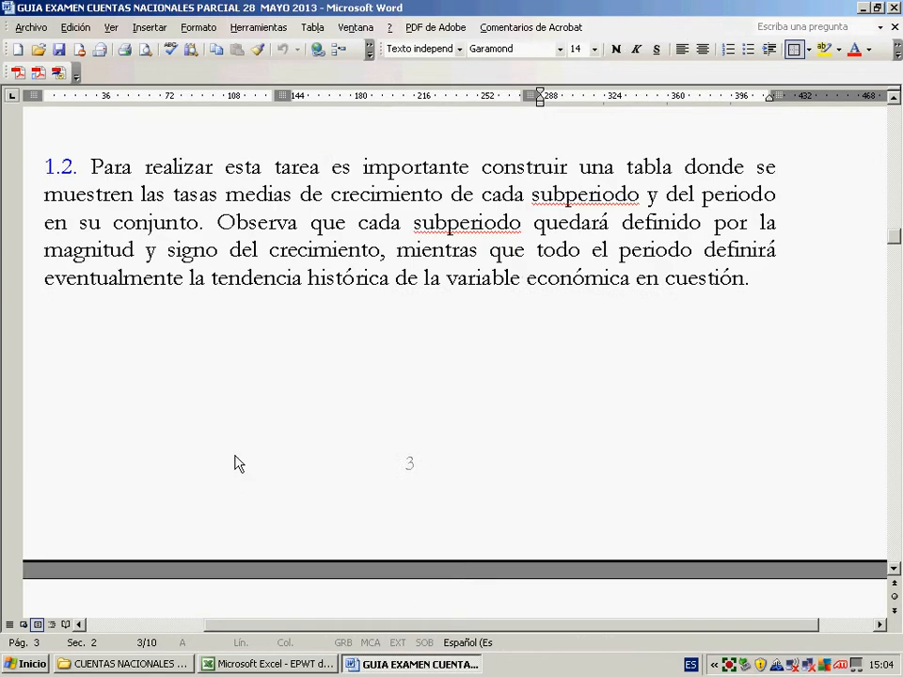
scroll(235, 464, down, 20)
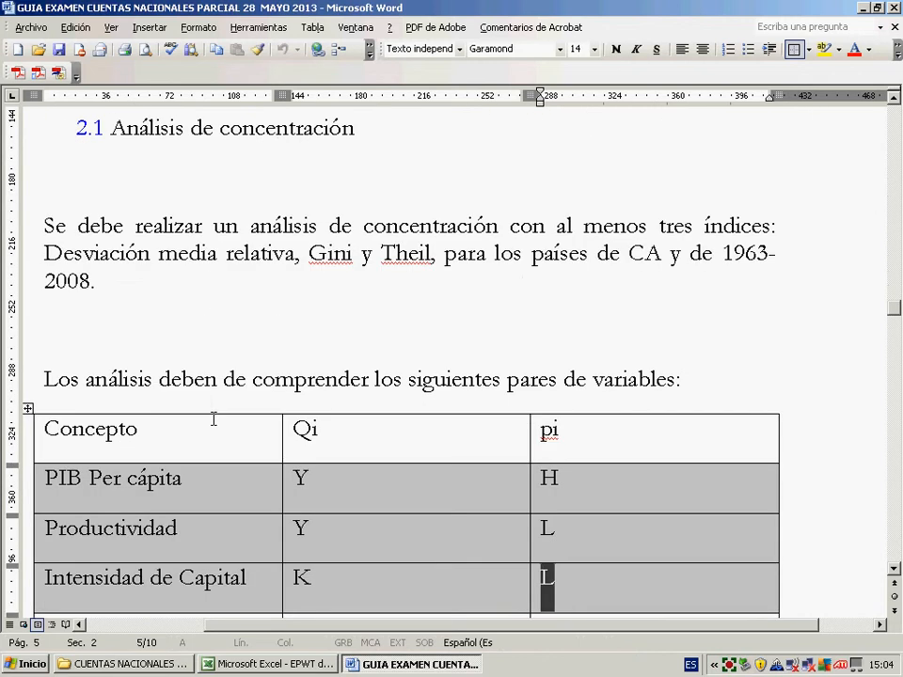
click(271, 664)
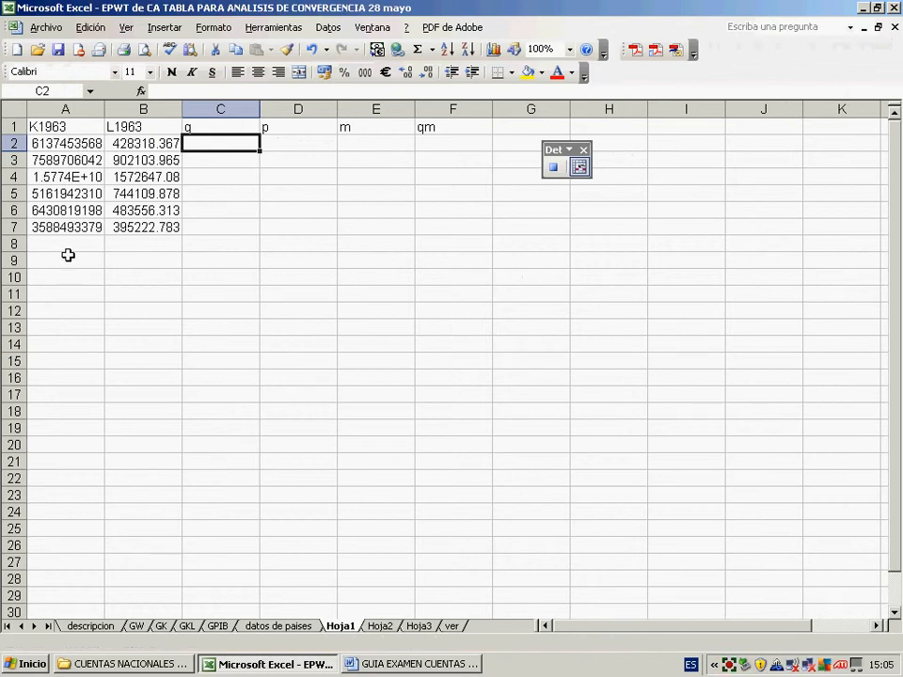
- Total the K1963 and L1963 columns in A8 and B8 with sums over rows 2 to 7
click(67, 244)
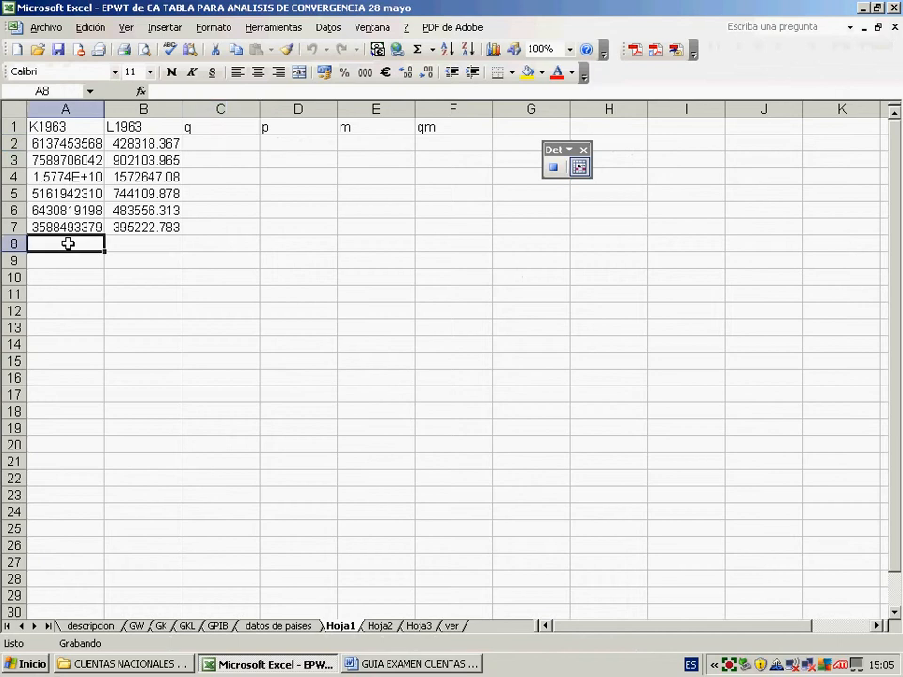
click(417, 50)
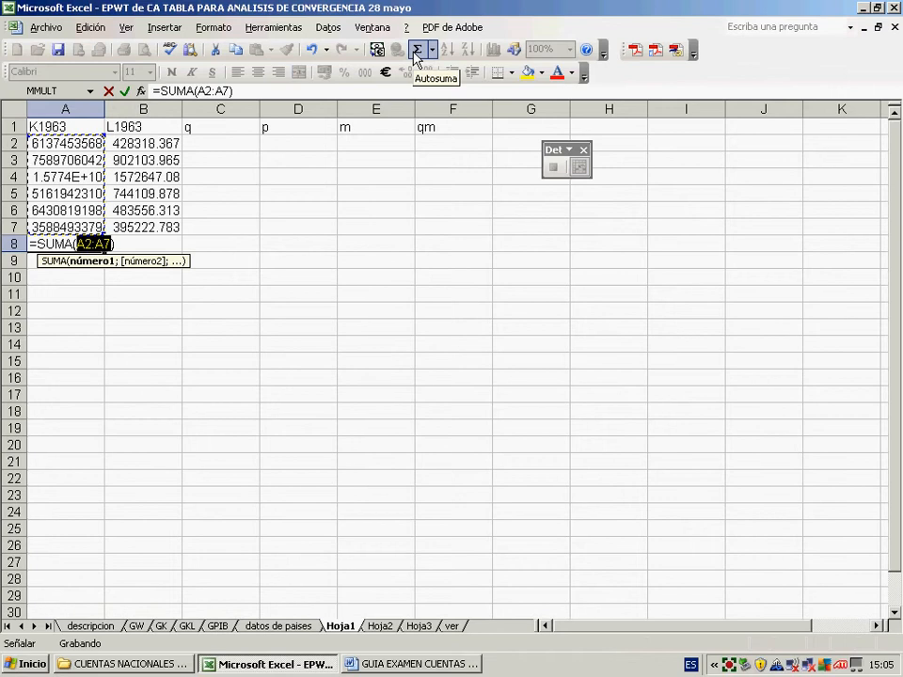
key(Return)
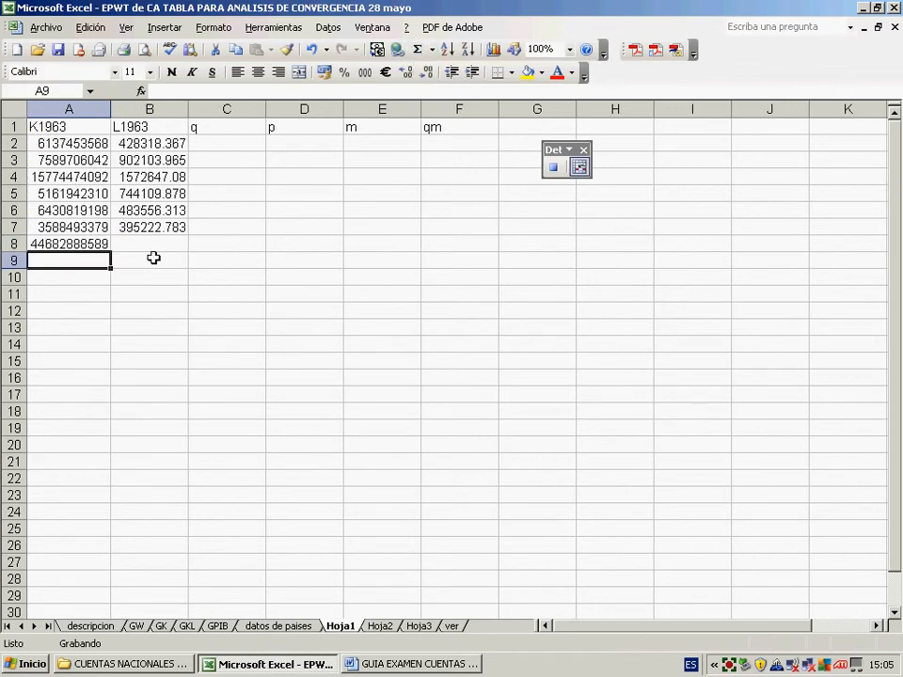
click(141, 246)
click(416, 51)
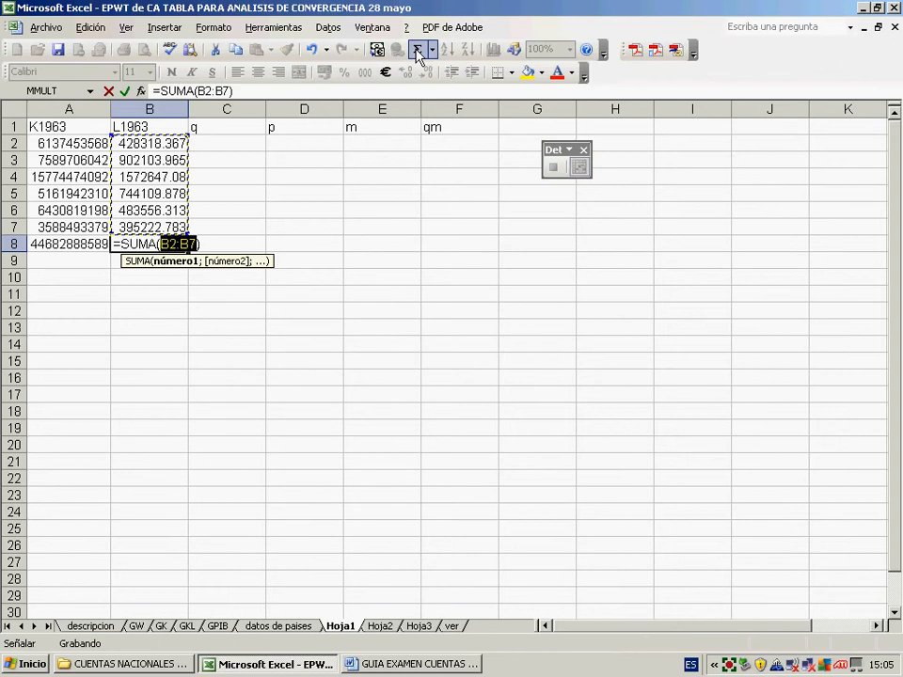
key(Return)
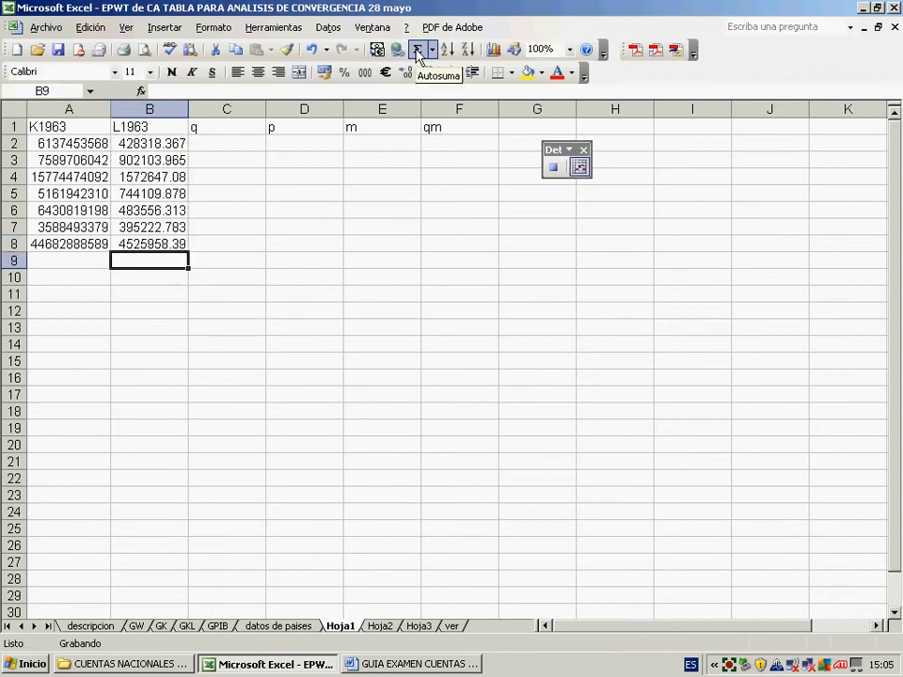
- Enter the first q share in C2 as A2 divided by the fixed K1963 total, +A2/$A$8
click(233, 144)
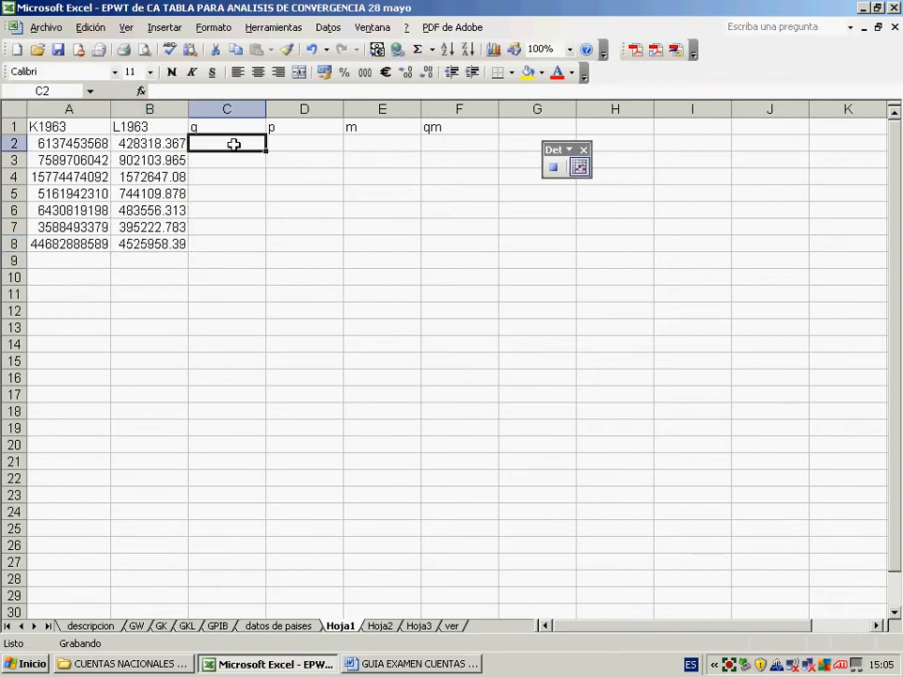
text(+)
click(93, 147)
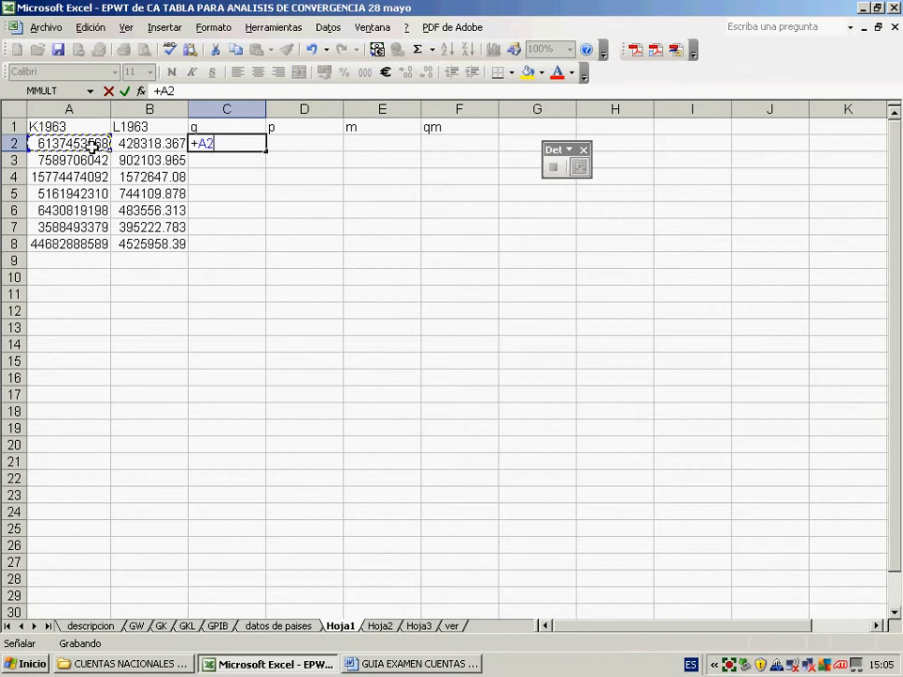
text(/)
click(58, 243)
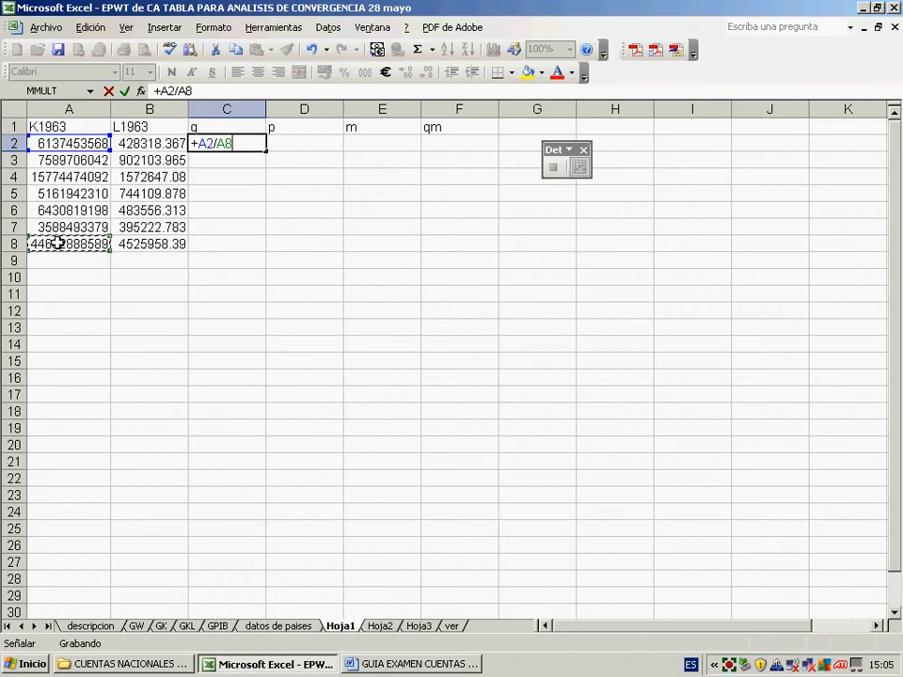
key(F4)
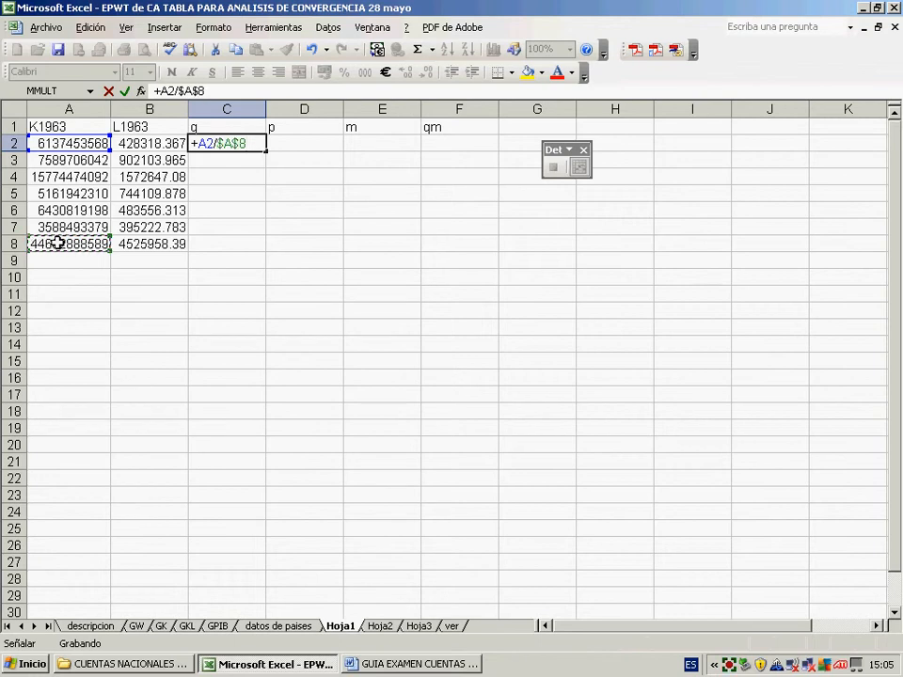
key(Return)
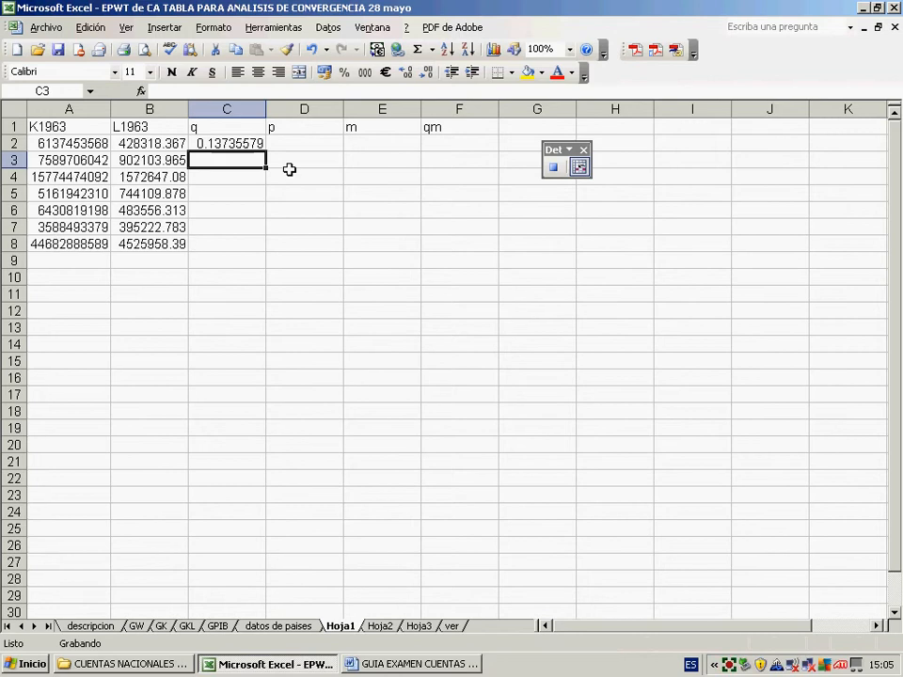
- Enter the first p share in D2 as +B2/$B$8 and fill the q and p formulas down to row 7
click(306, 144)
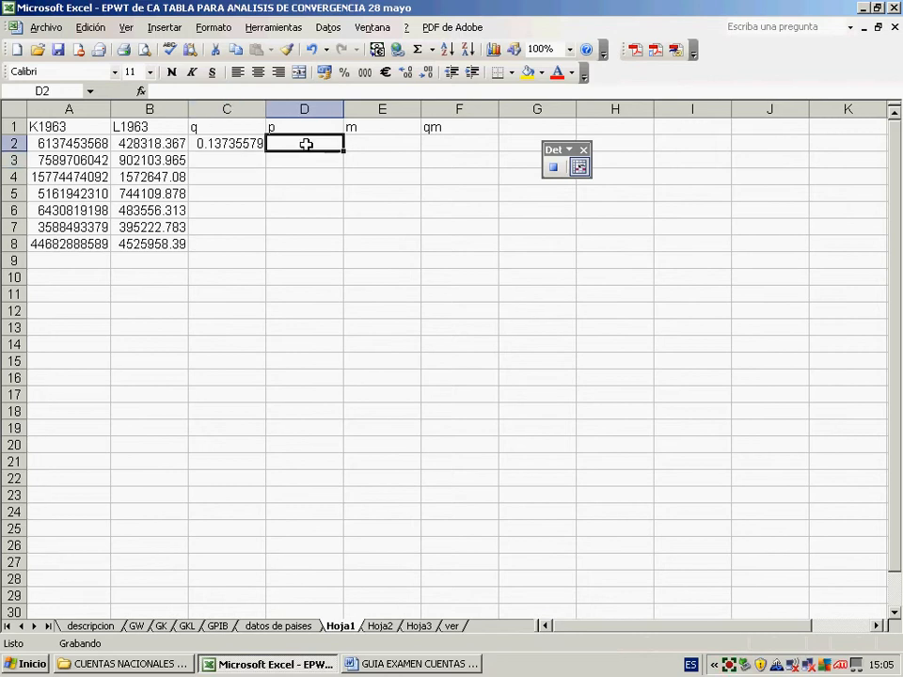
text(+)
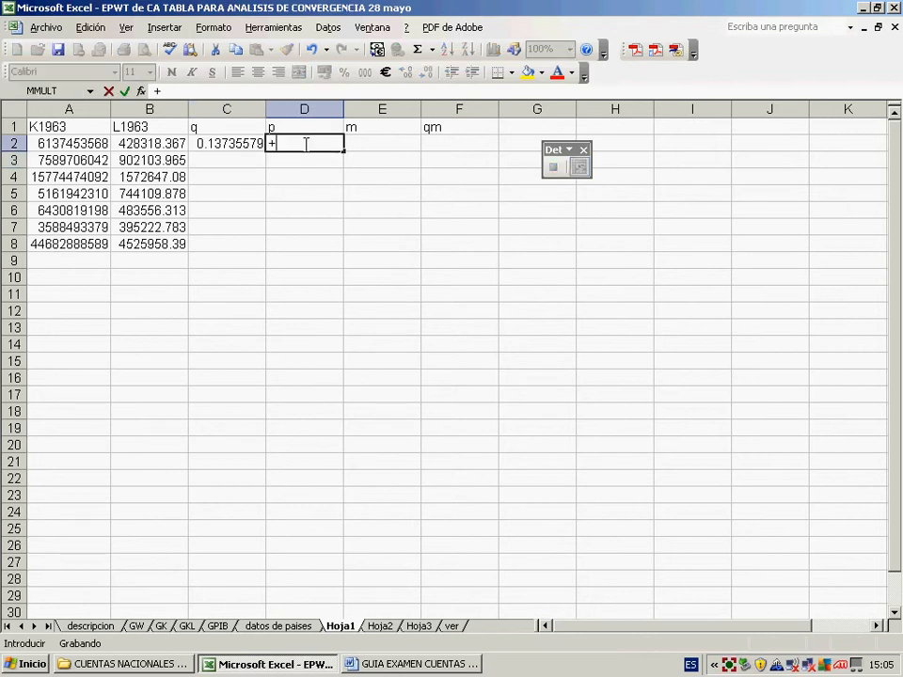
click(149, 144)
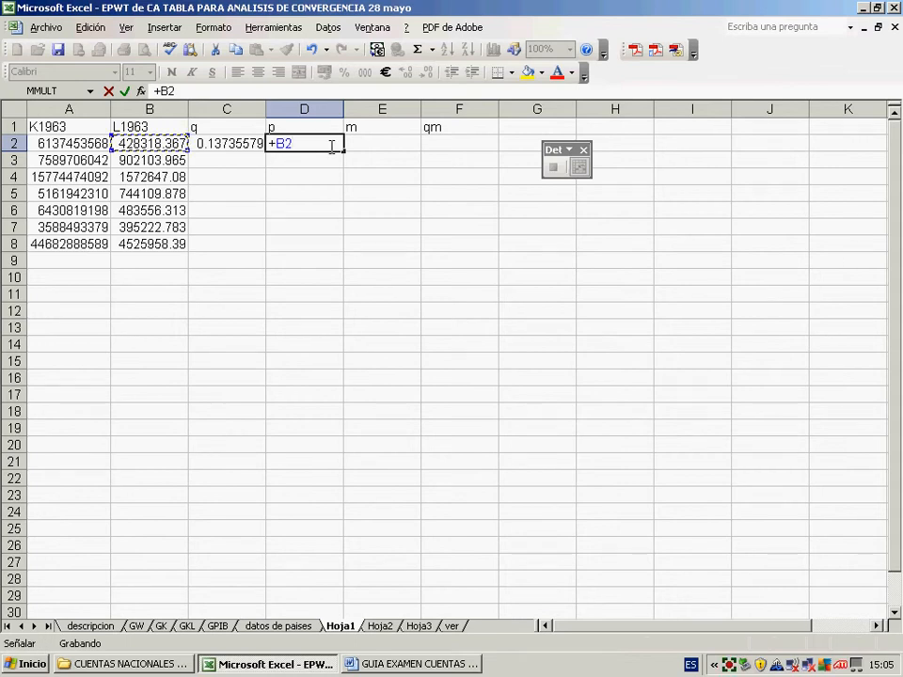
text(/)
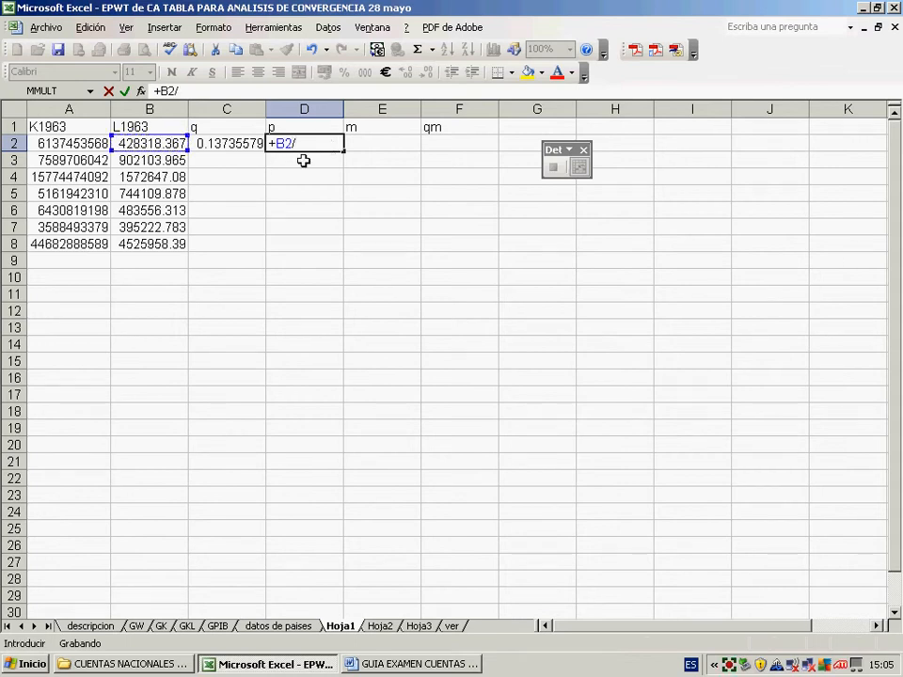
click(172, 246)
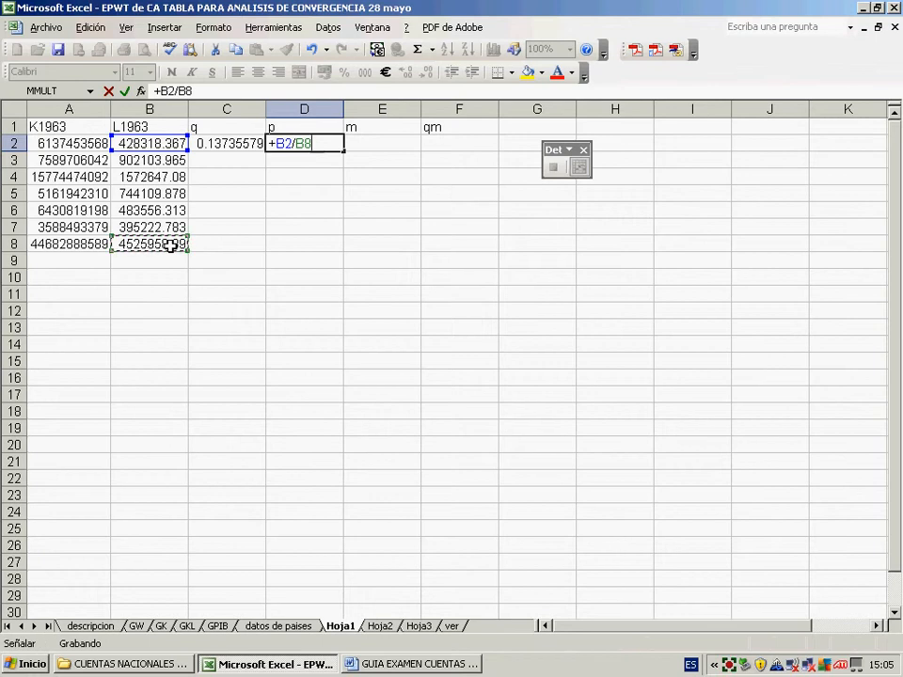
key(F4)
key(Return)
drag(218, 143, 324, 230)
- Sum the q shares C2:C7 in C8 and extend the total to D8 for the p column
click(244, 246)
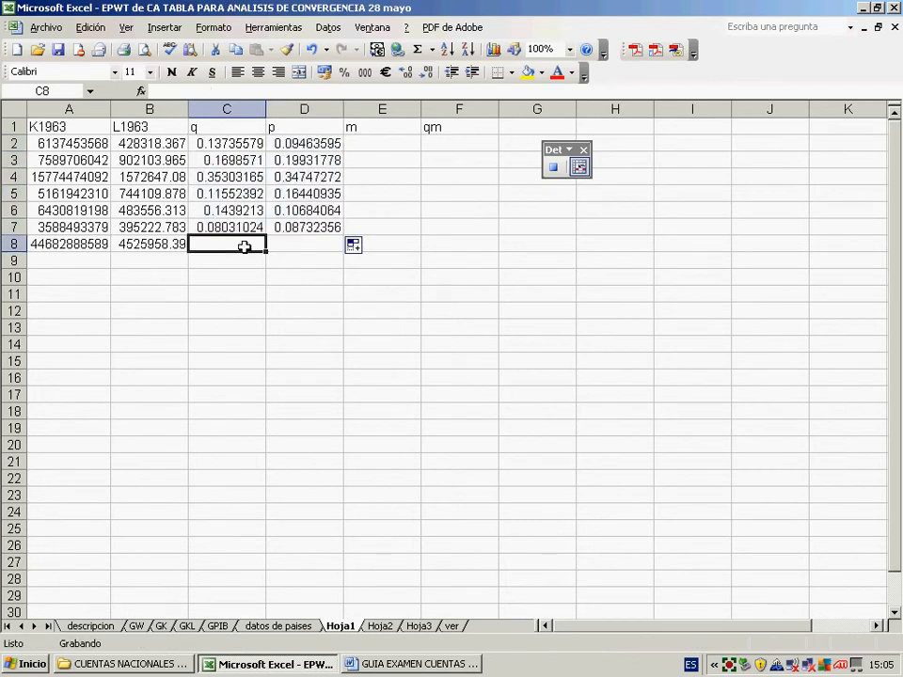
click(417, 49)
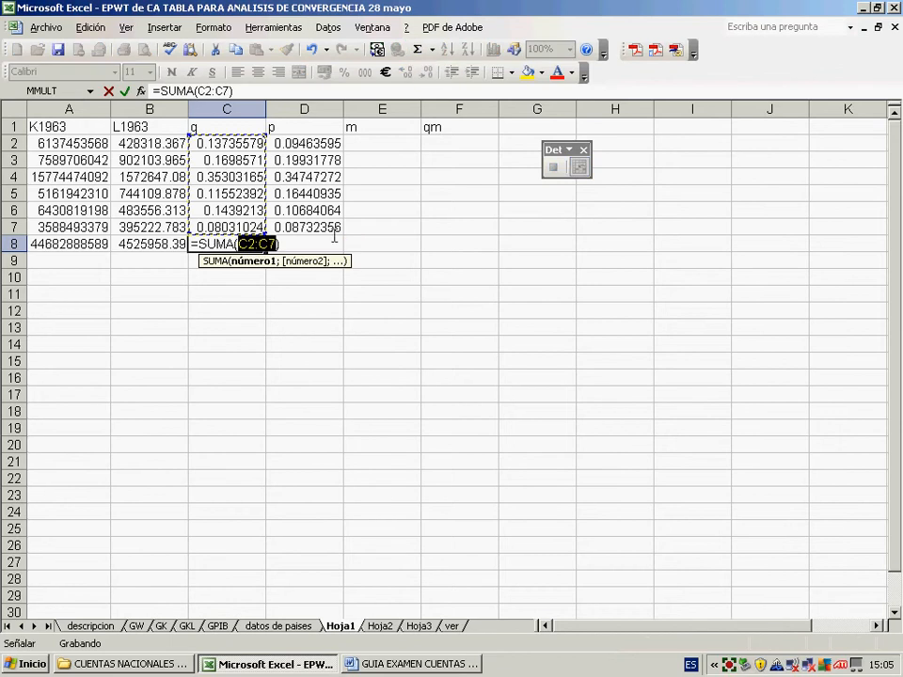
key(Return)
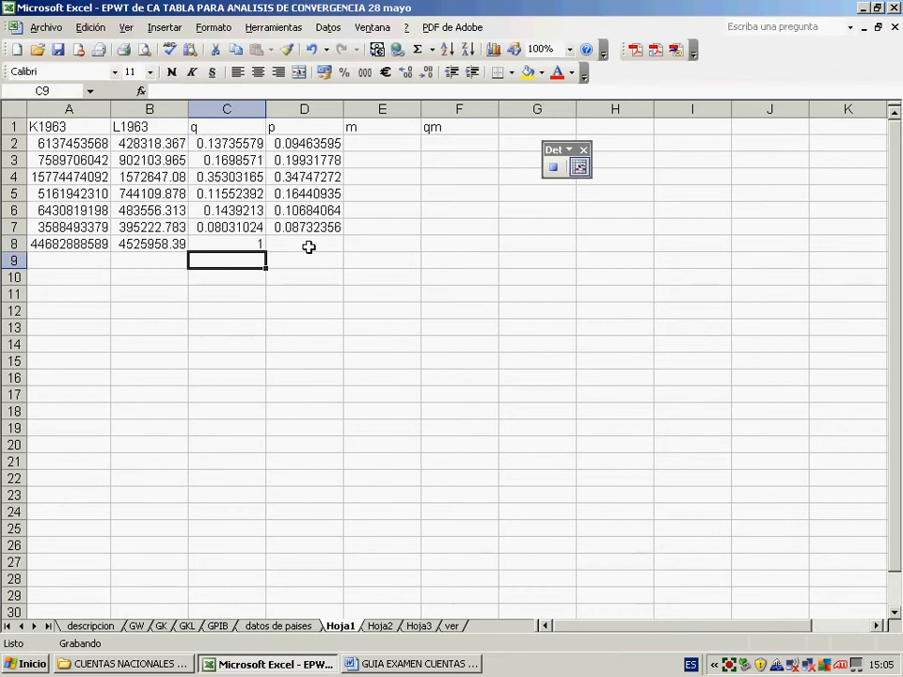
click(252, 245)
drag(264, 253, 341, 239)
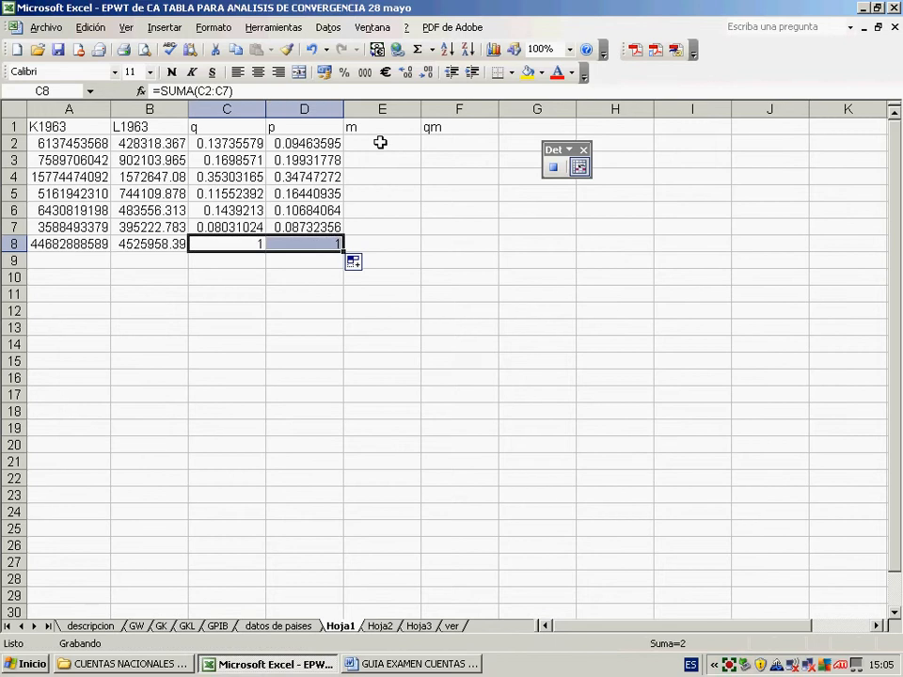
click(294, 128)
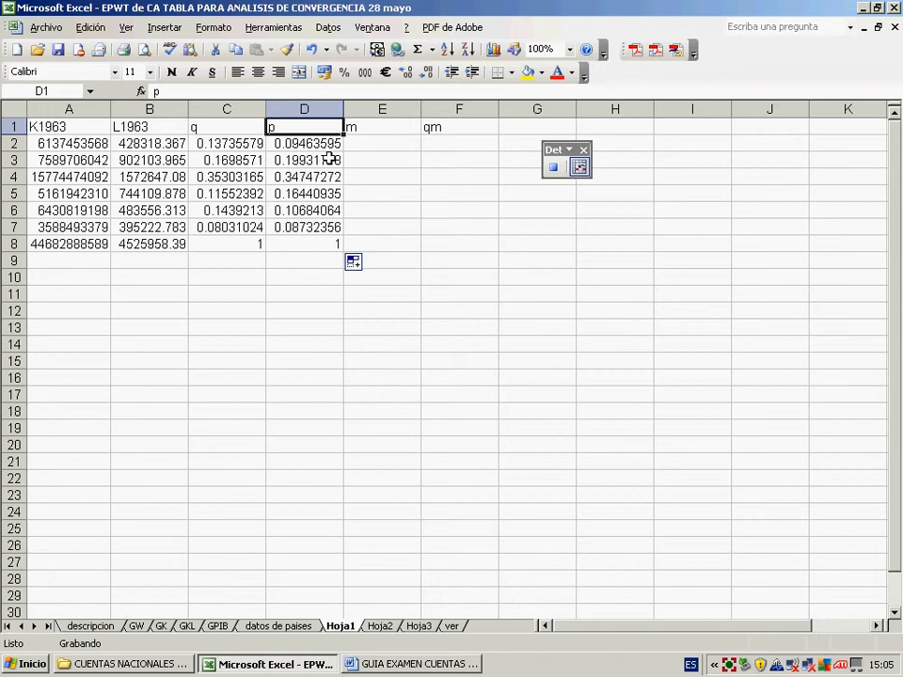
click(335, 242)
- Calculate m in E2 as q over p with +C2/D2 and fill the formula down to E7
click(388, 151)
text(+)
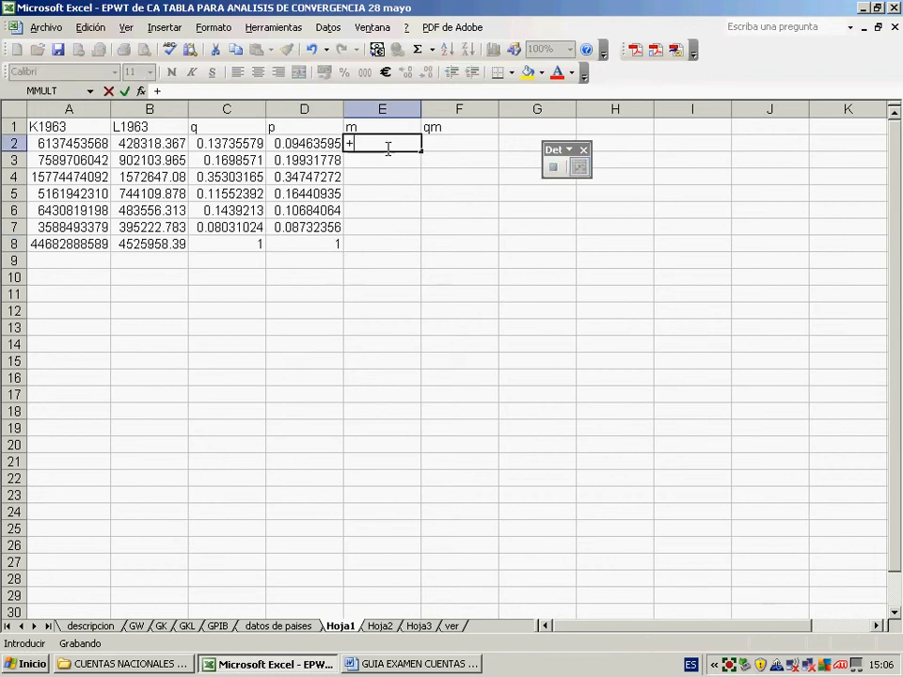
click(252, 143)
text(/)
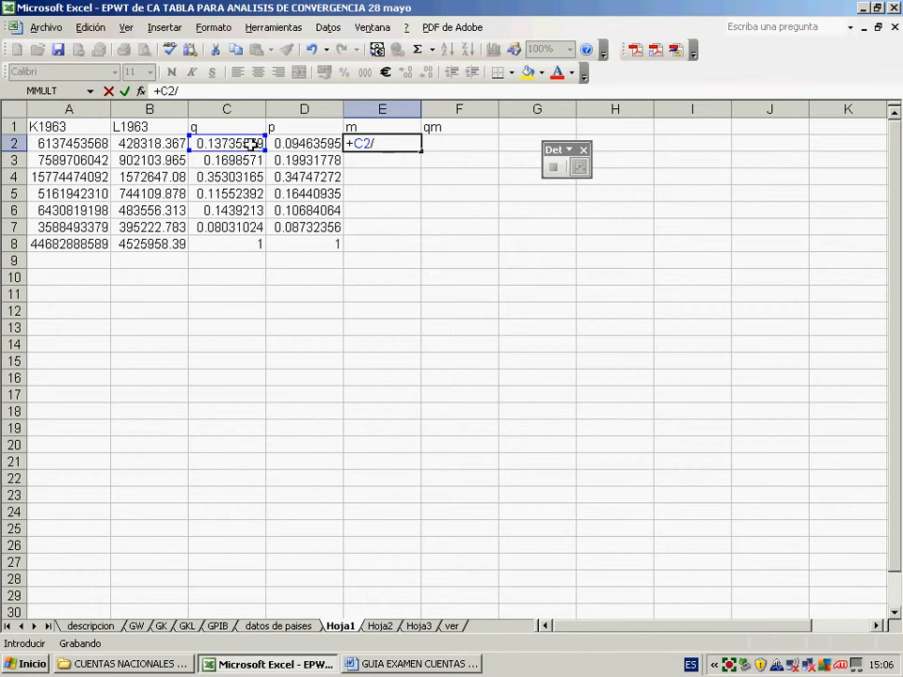
click(297, 145)
key(Return)
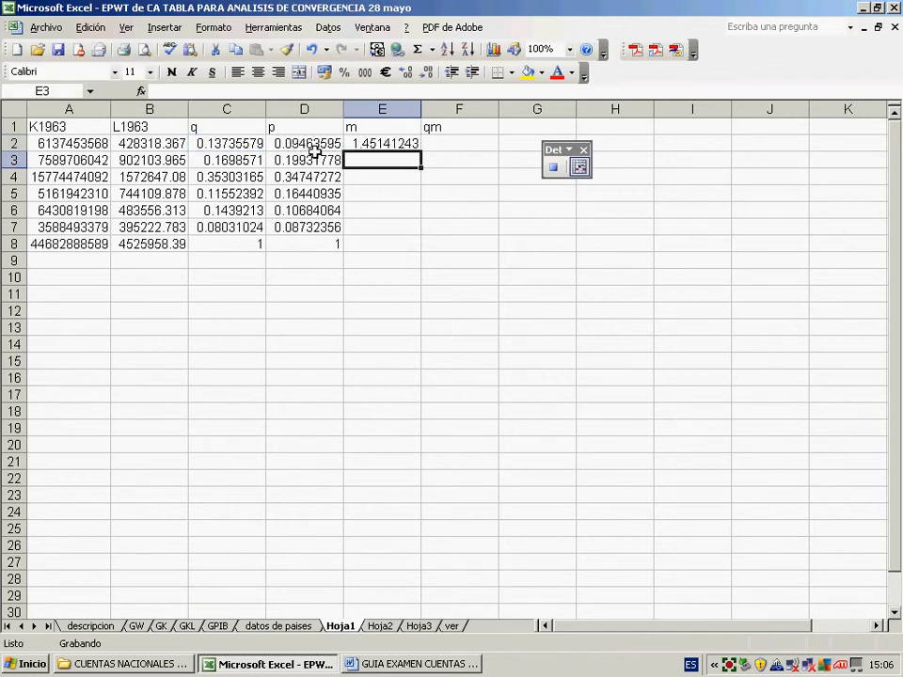
click(416, 145)
drag(423, 153, 423, 235)
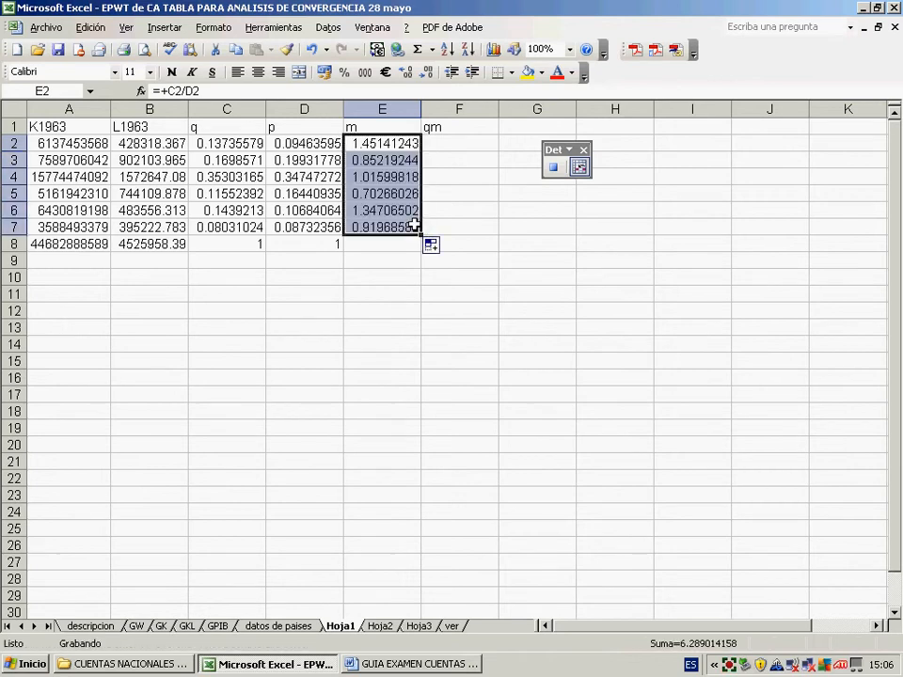
- Examine the m ratios in column E against the country list in the Word exam guide, and return to Excel
click(380, 162)
click(369, 227)
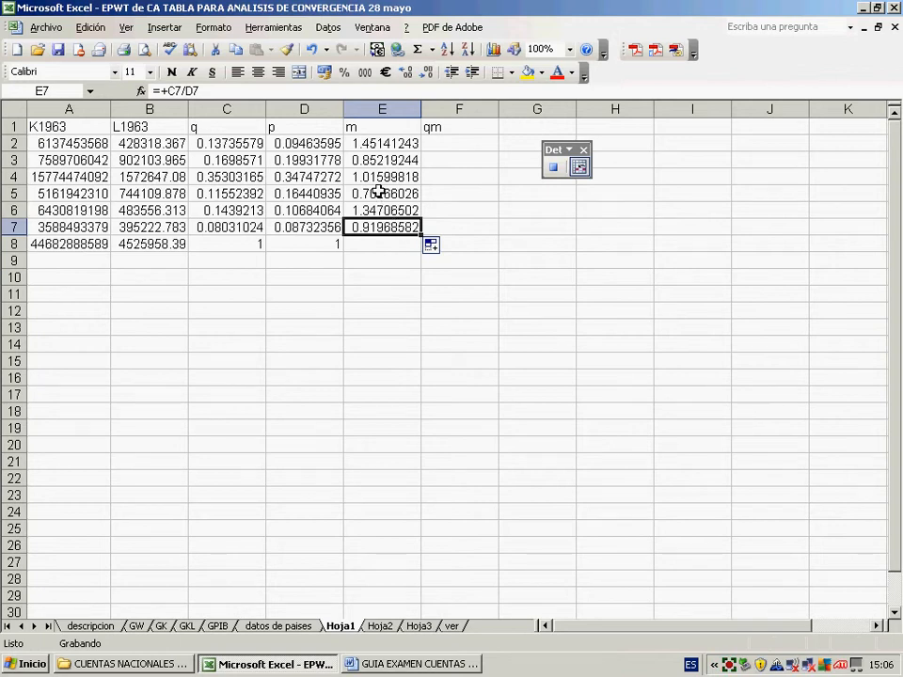
click(380, 192)
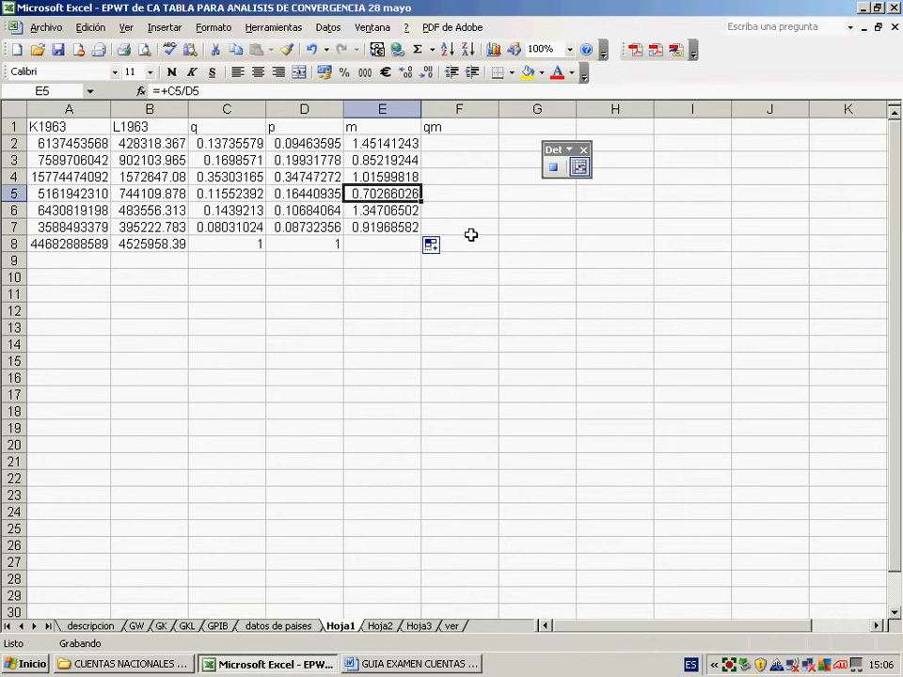
click(401, 664)
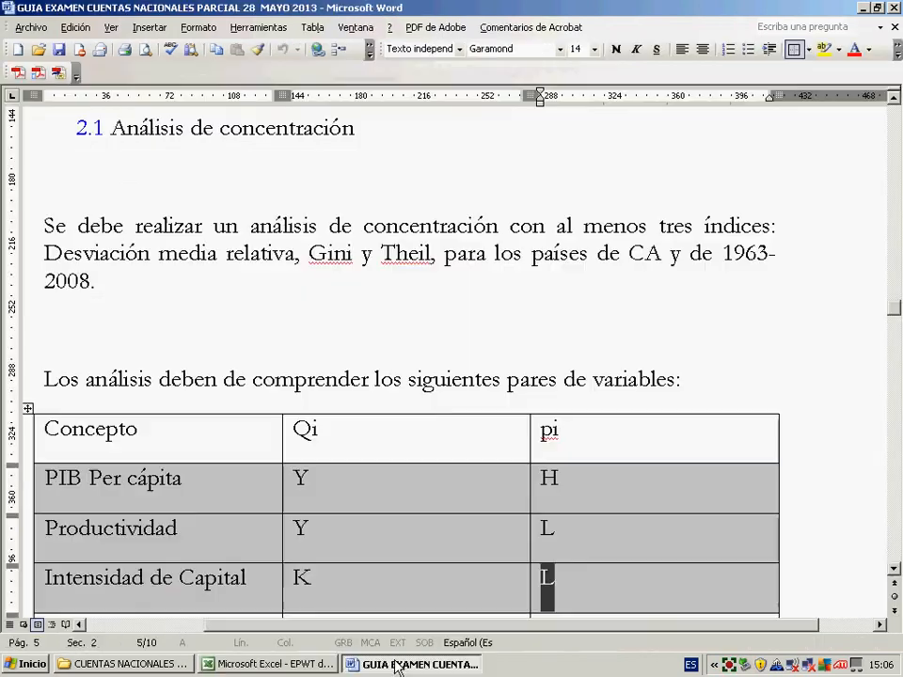
scroll(338, 566, up, 5)
scroll(339, 563, up, 15)
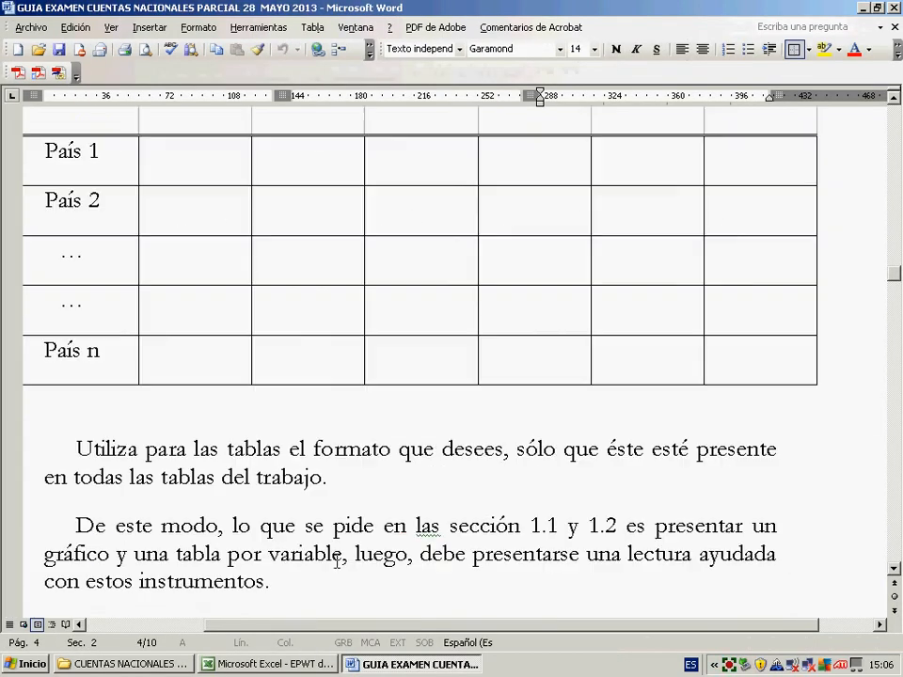
scroll(336, 562, up, 10)
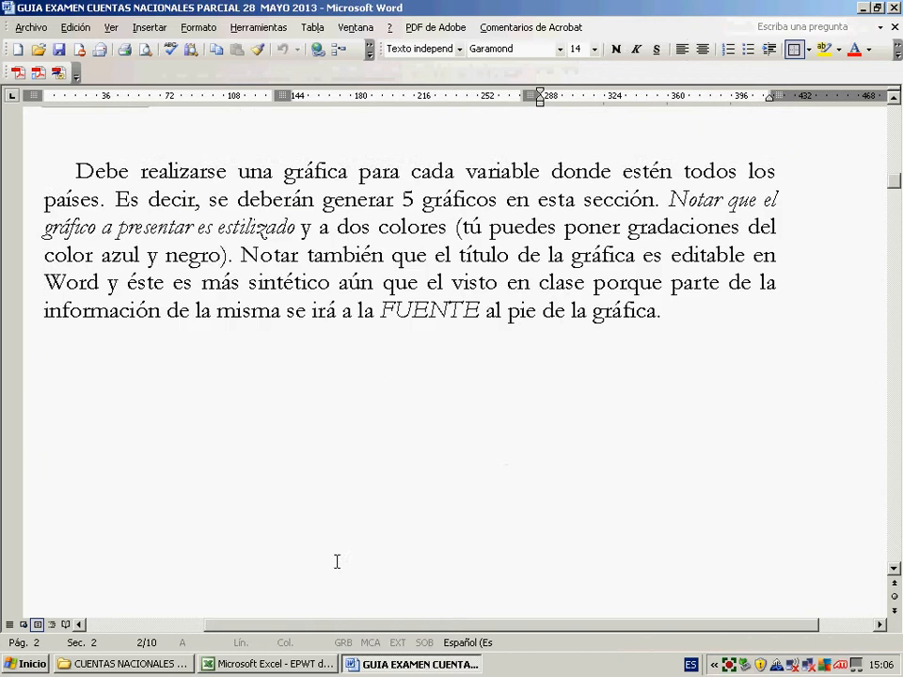
scroll(336, 563, down, 3)
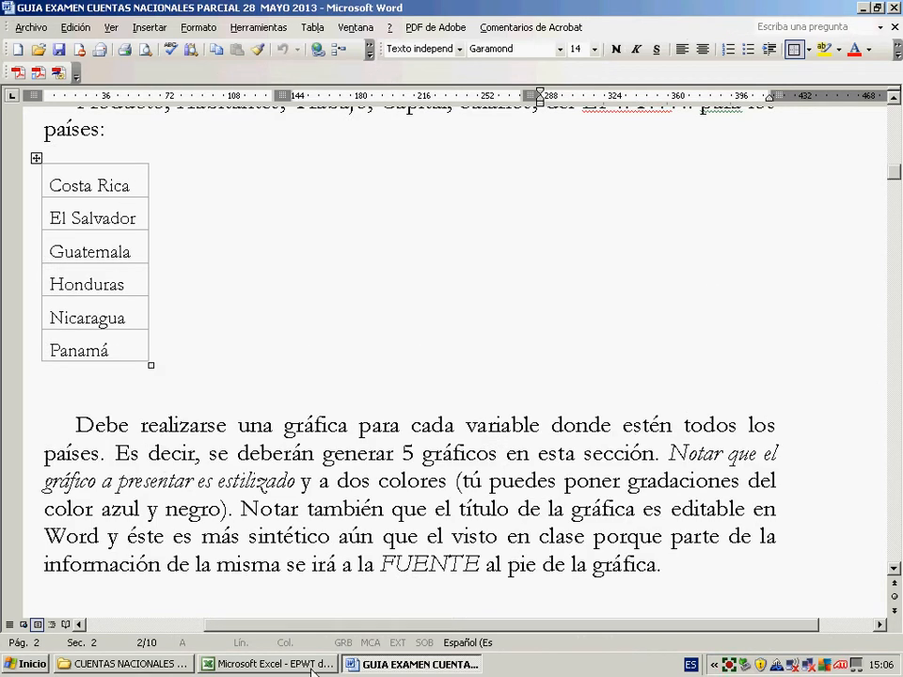
click(268, 664)
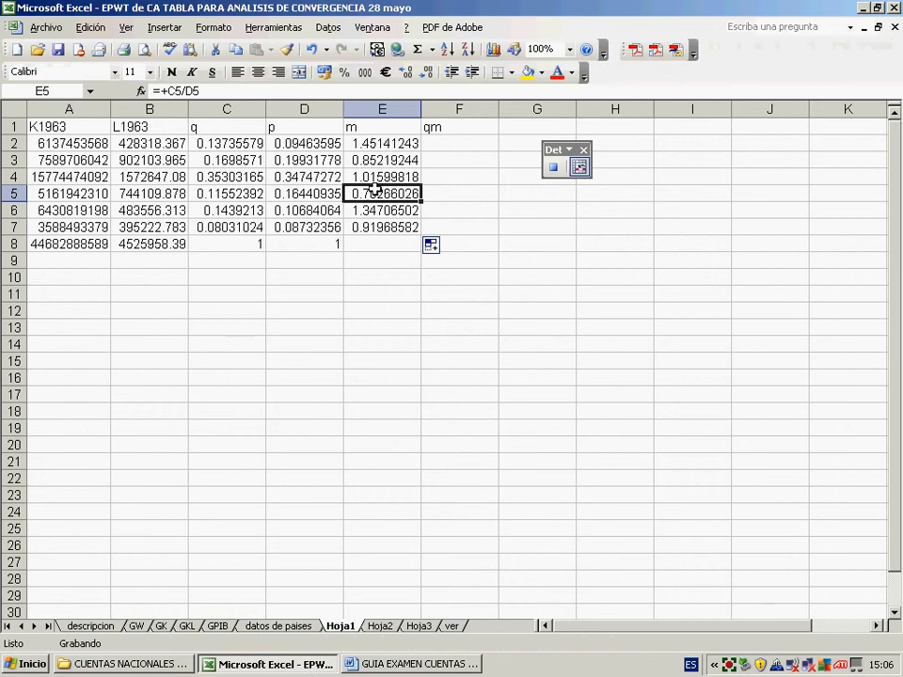
click(422, 670)
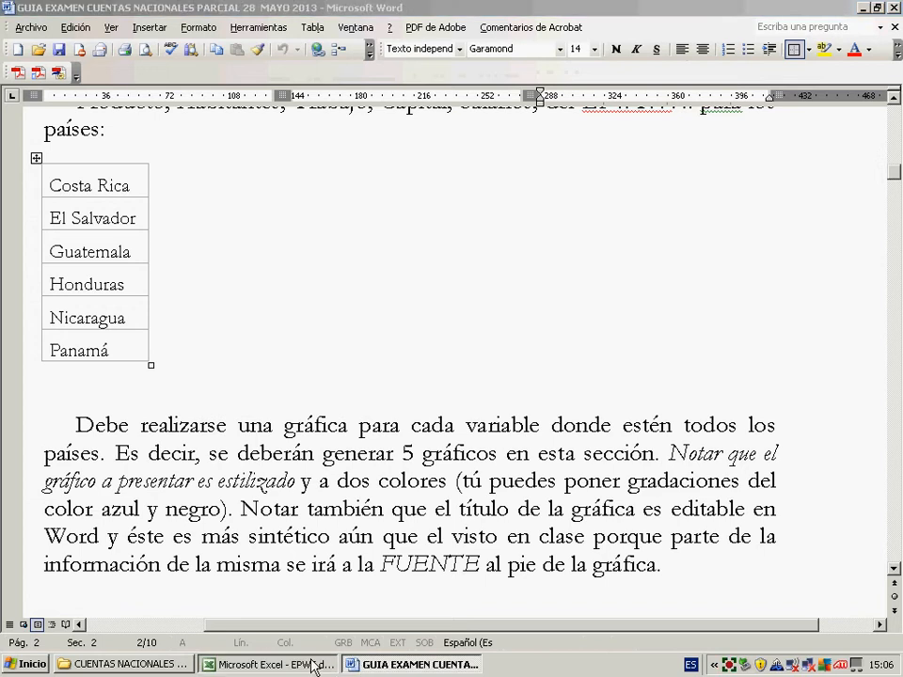
click(269, 665)
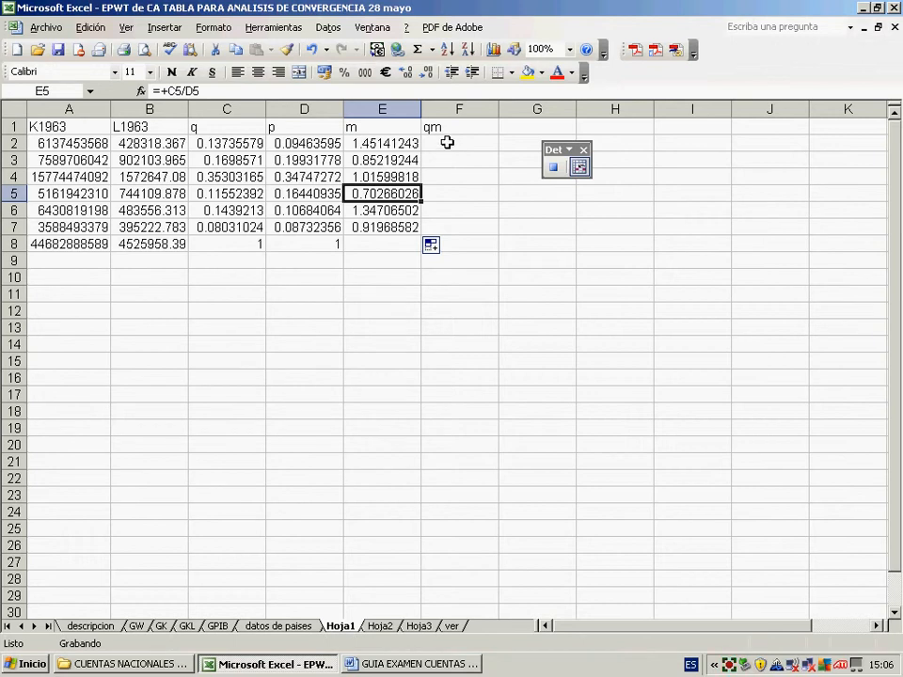
- Calculate qm in F2 as q times m with +C2*E2 and fill the formula down to F7
click(448, 144)
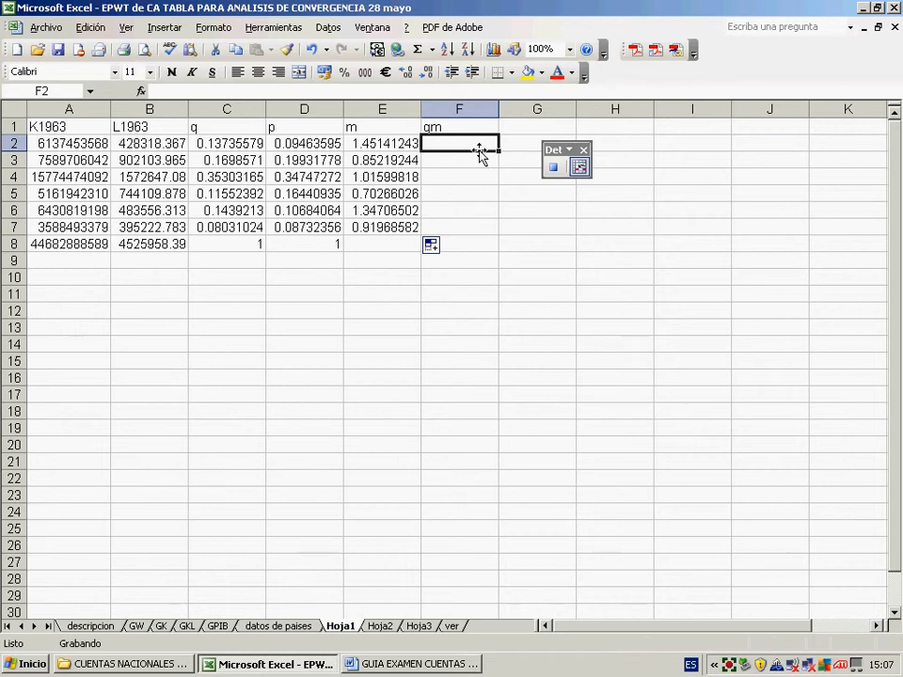
text(+)
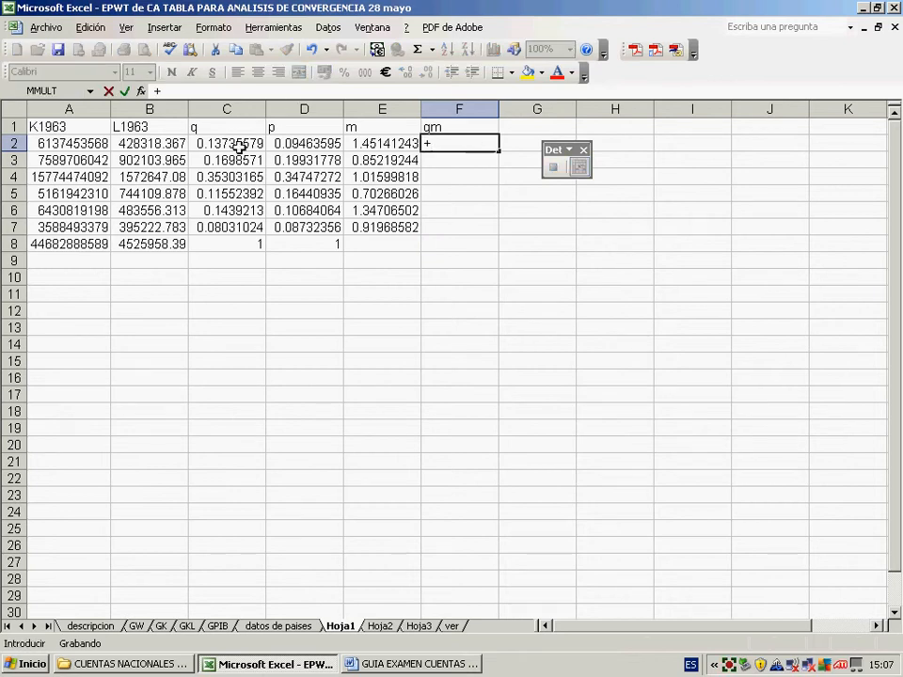
click(240, 147)
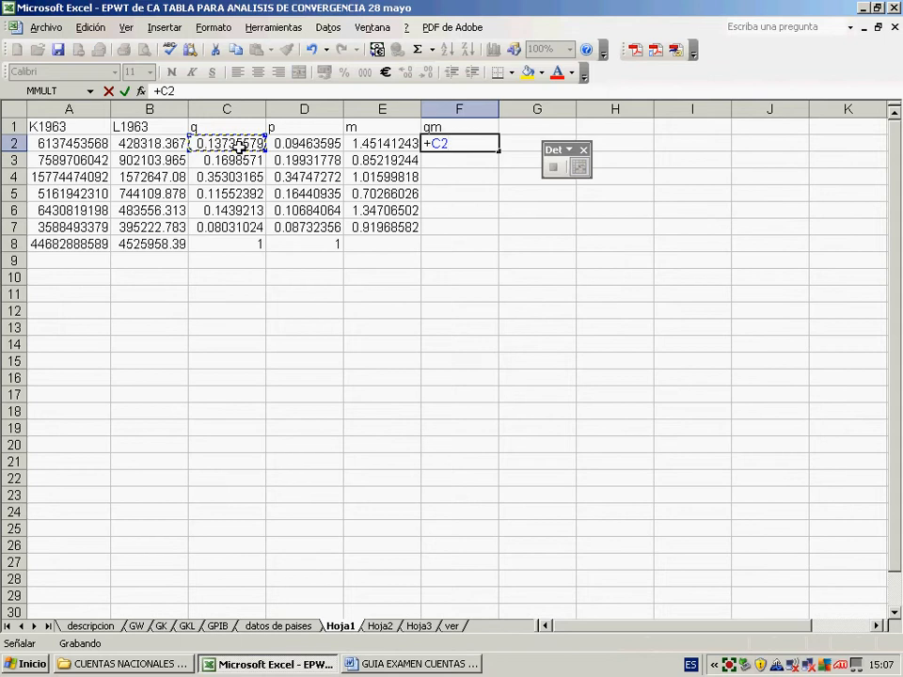
text(*)
click(383, 143)
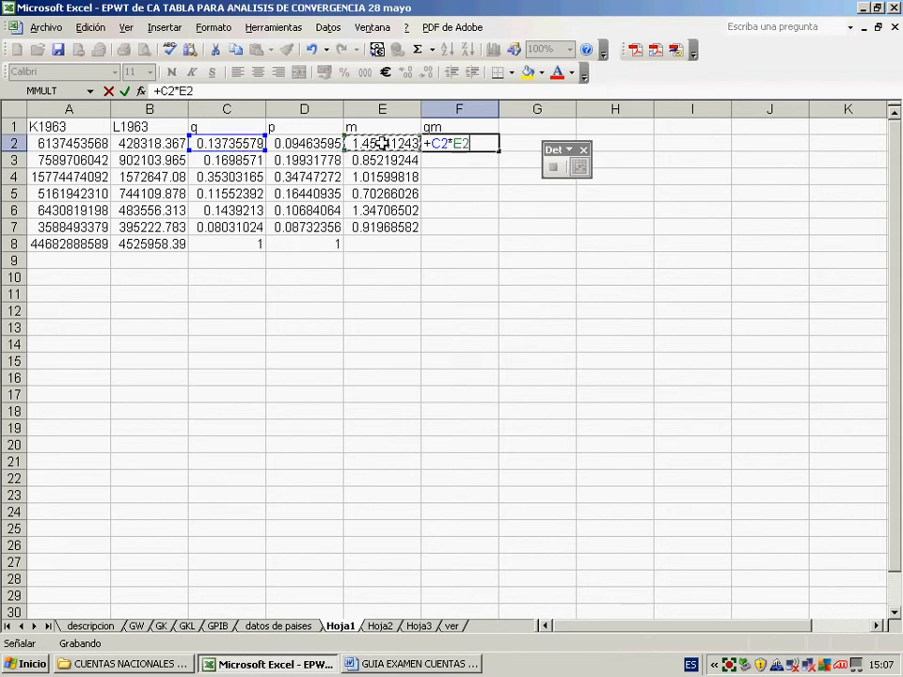
key(Return)
click(482, 146)
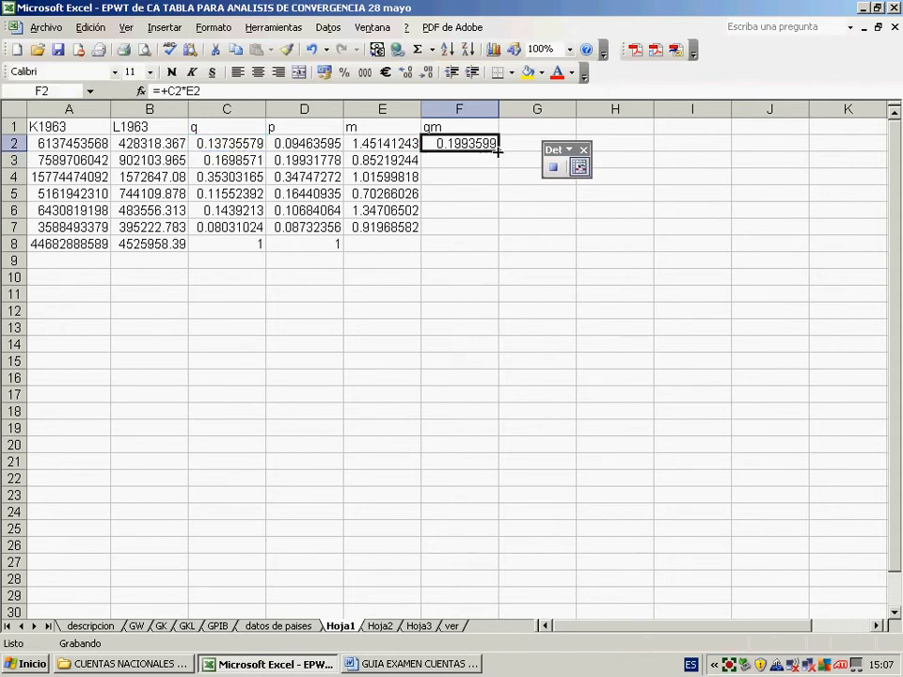
drag(498, 151, 497, 235)
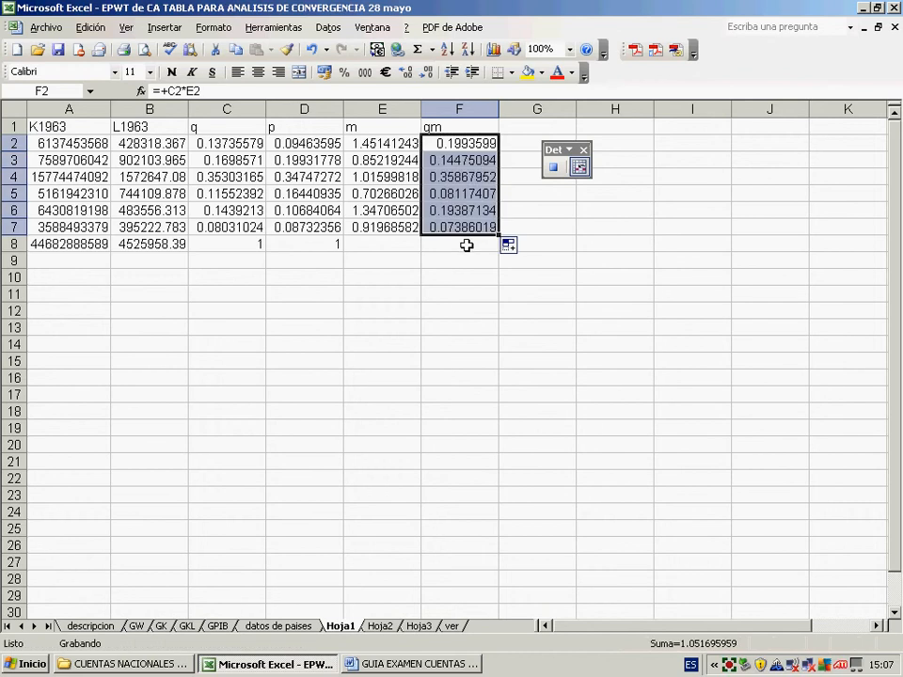
- Total the qm values F2:F7 in F8 and make the total bold
click(490, 254)
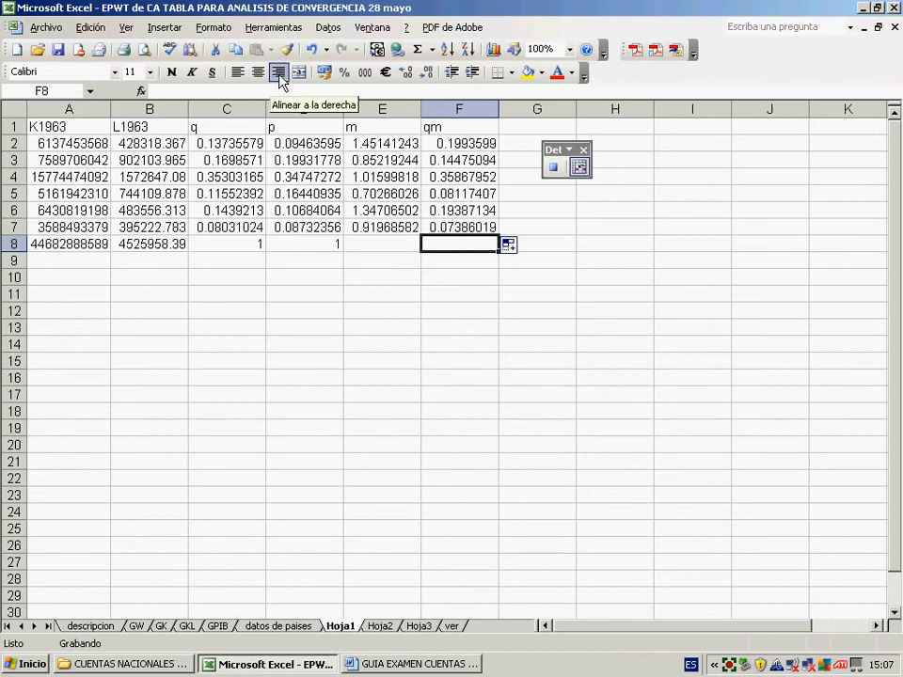
click(418, 50)
click(418, 51)
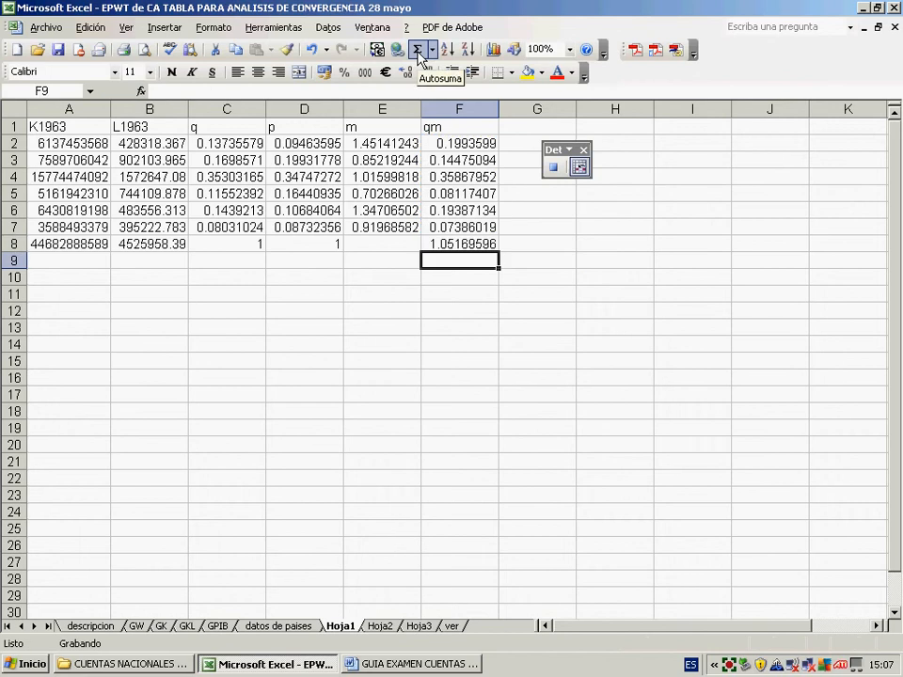
click(480, 244)
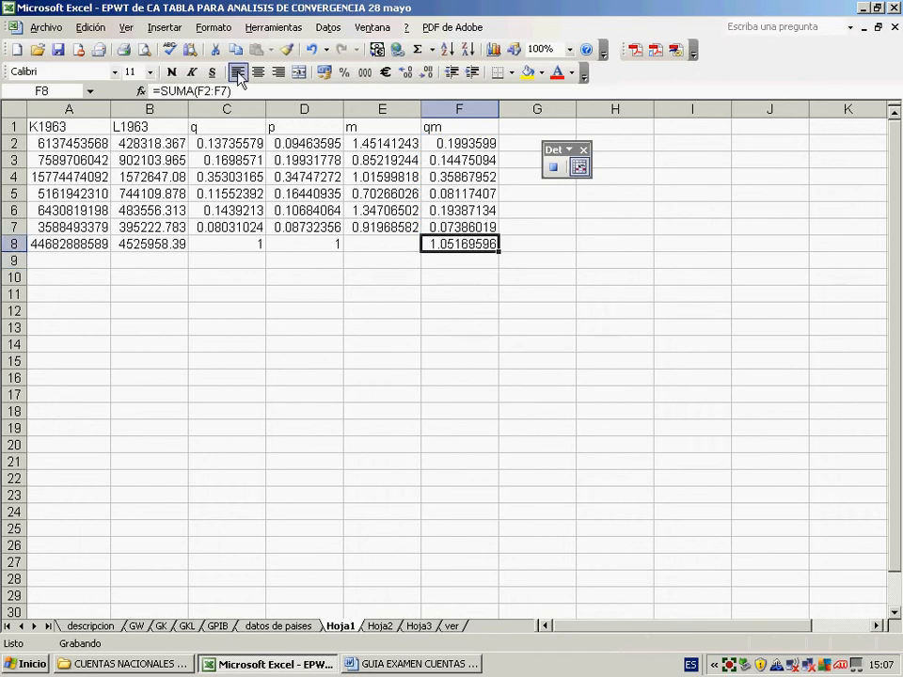
click(172, 72)
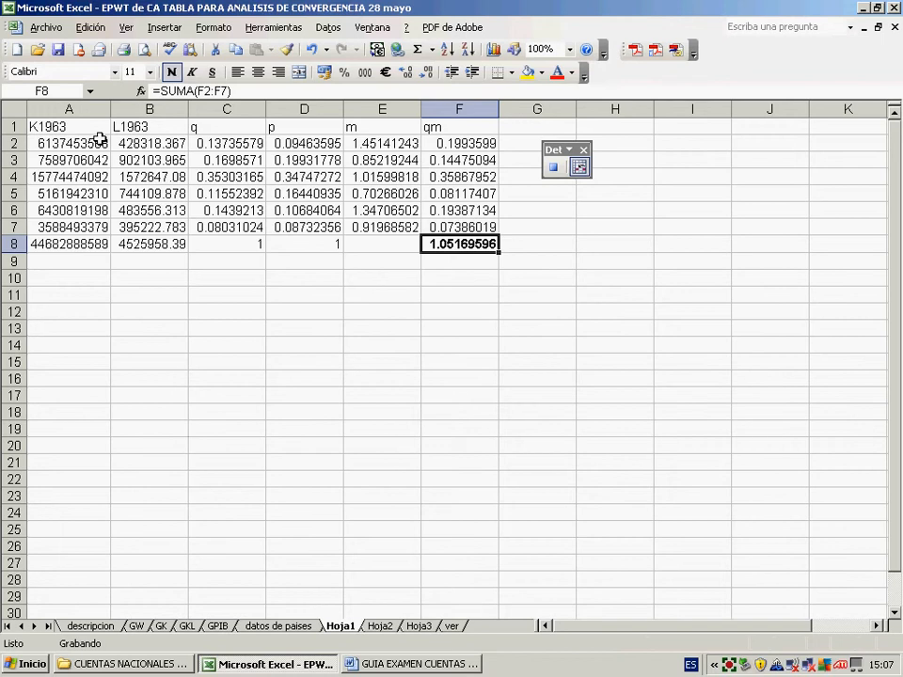
drag(38, 126, 439, 247)
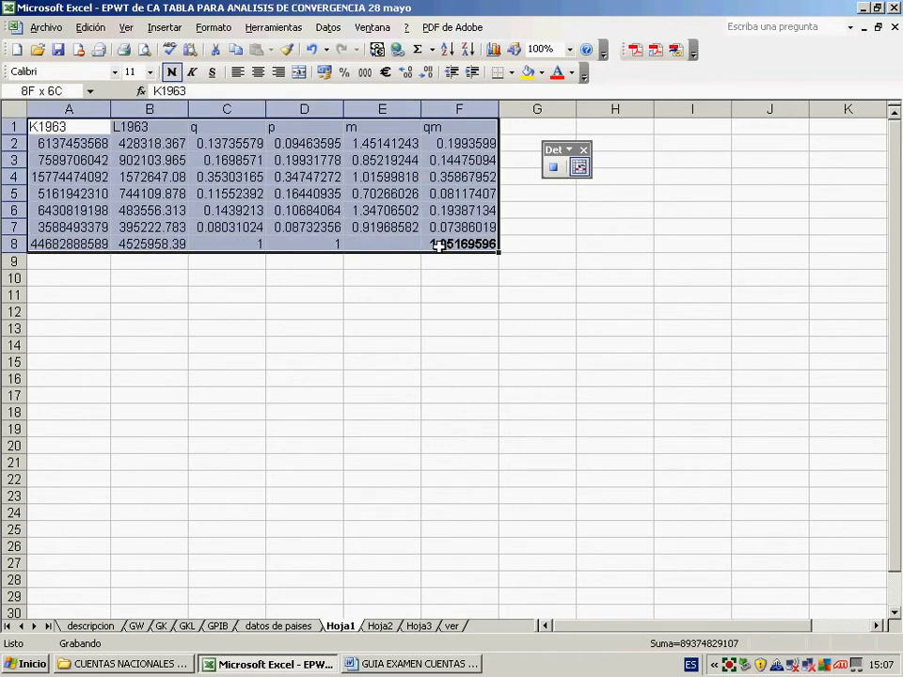
drag(439, 246, 438, 246)
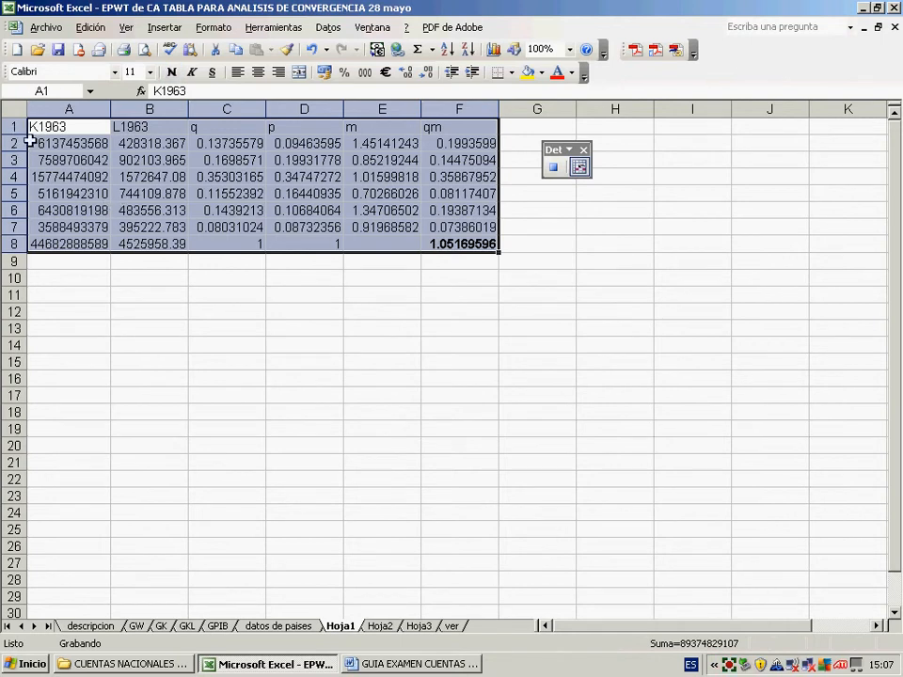
click(470, 246)
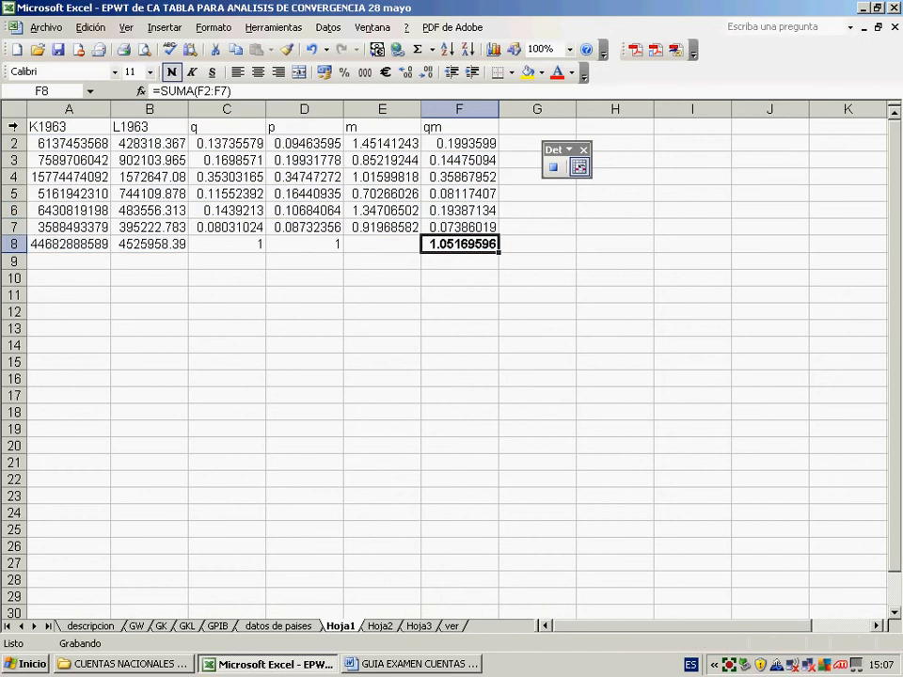
click(13, 126)
drag(13, 126, 13, 244)
- Copy the qm total from F8 and paste it as a value only into A1 of Hoja2
click(446, 244)
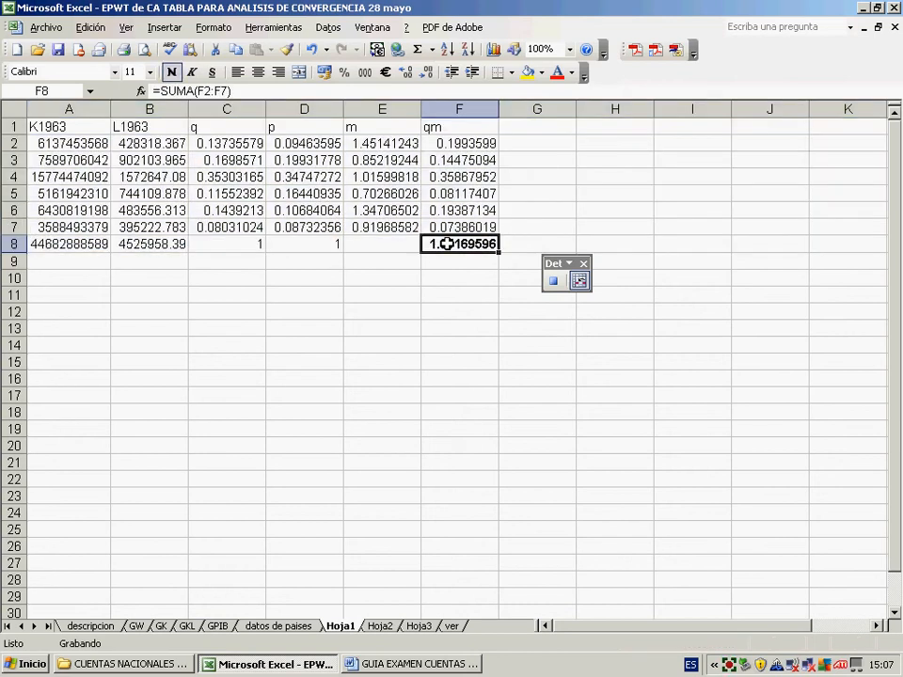
right_click(447, 244)
click(499, 277)
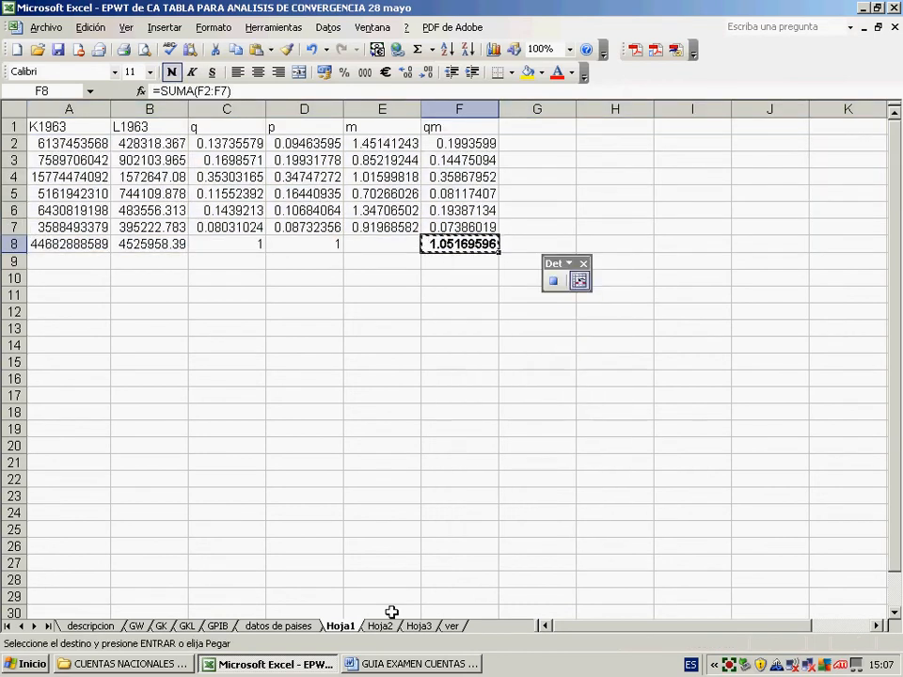
click(385, 626)
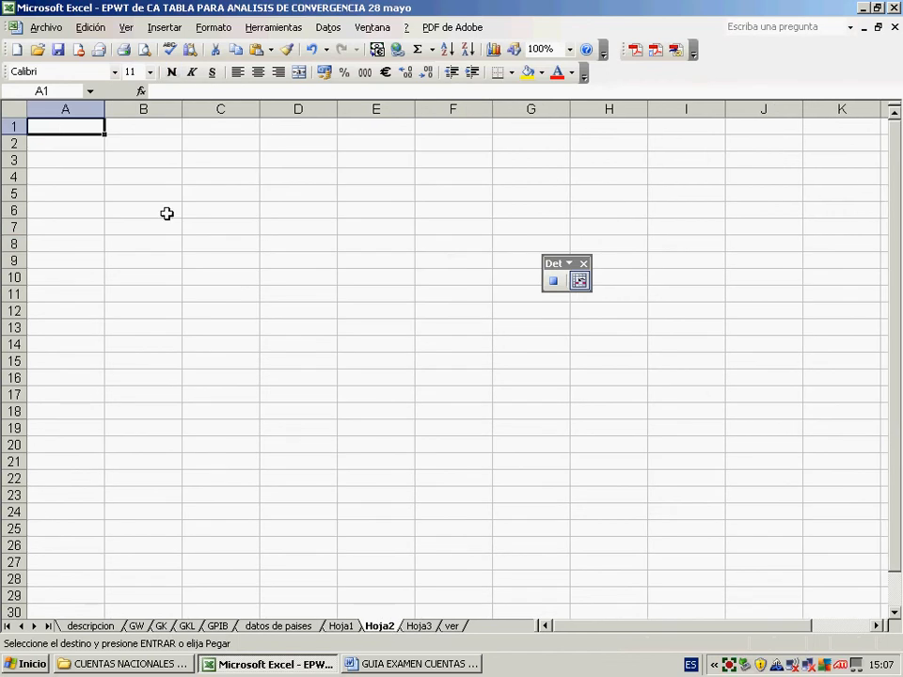
right_click(70, 128)
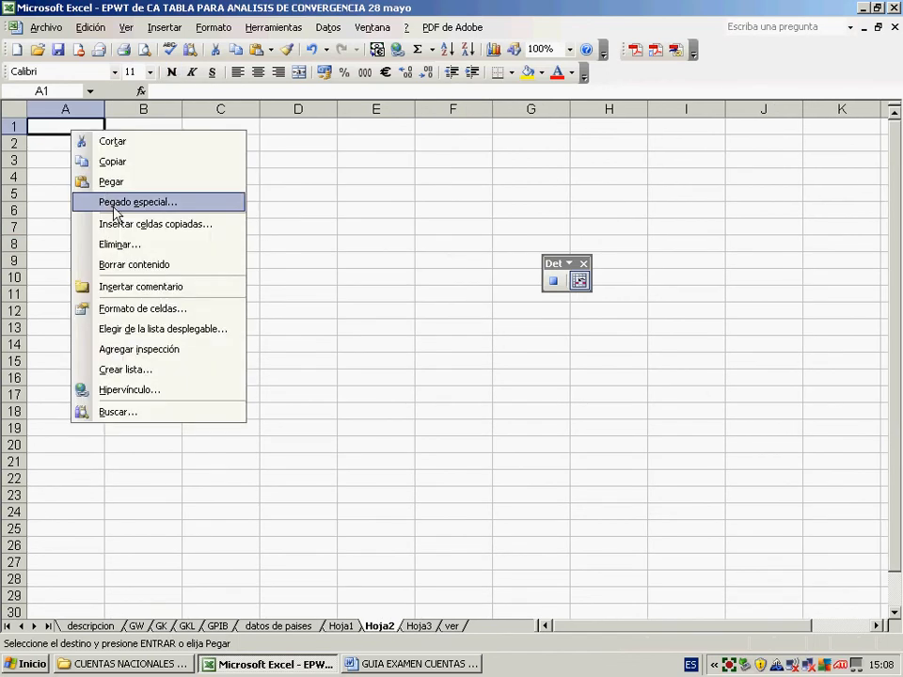
click(115, 202)
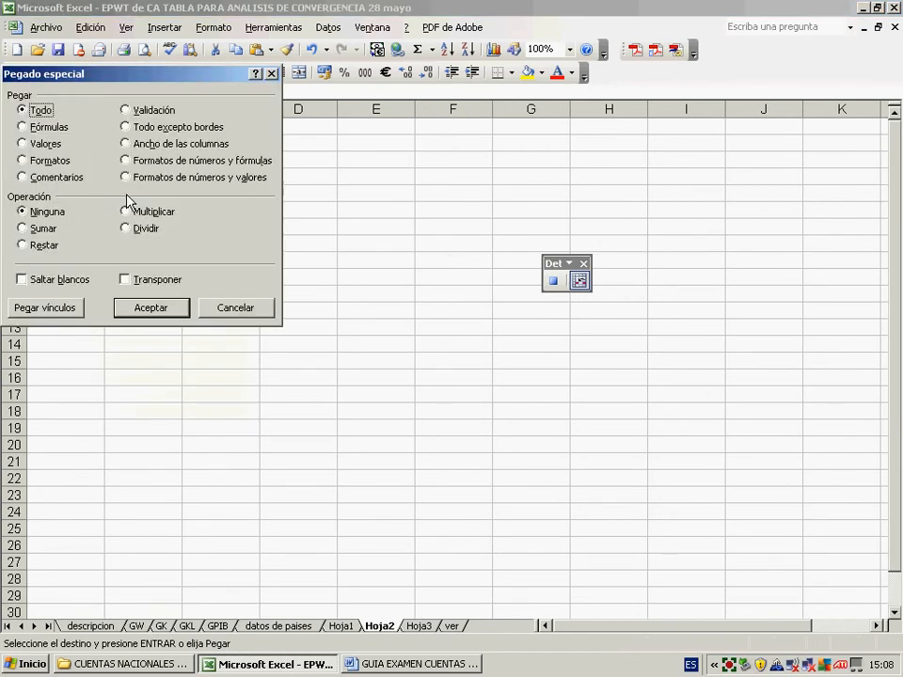
click(42, 144)
click(141, 308)
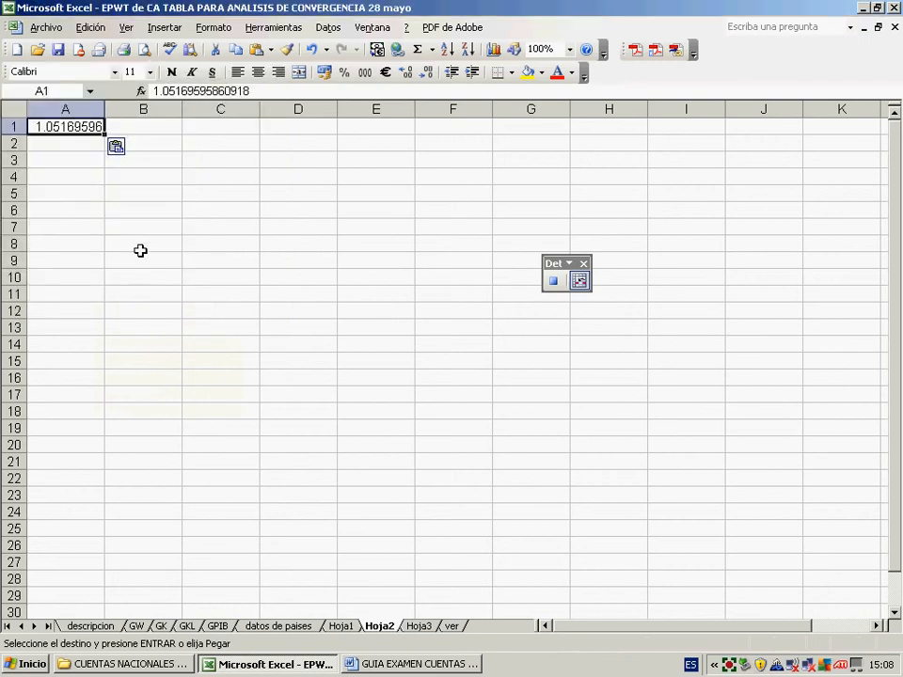
- Copy the K1963 heading from A1 of Hoja1 and paste it into B1 of Hoja2
click(348, 627)
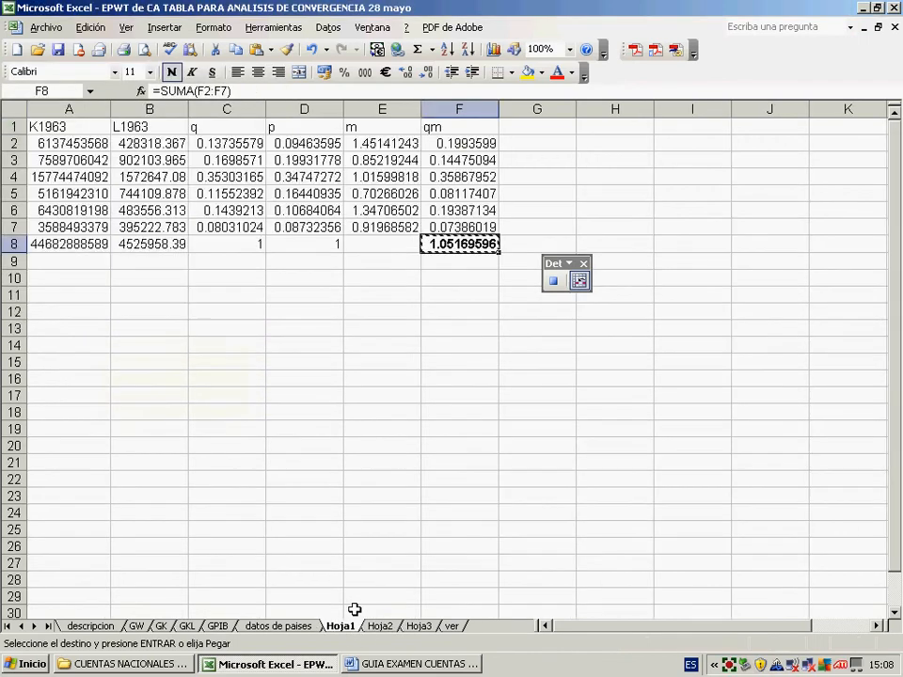
click(83, 125)
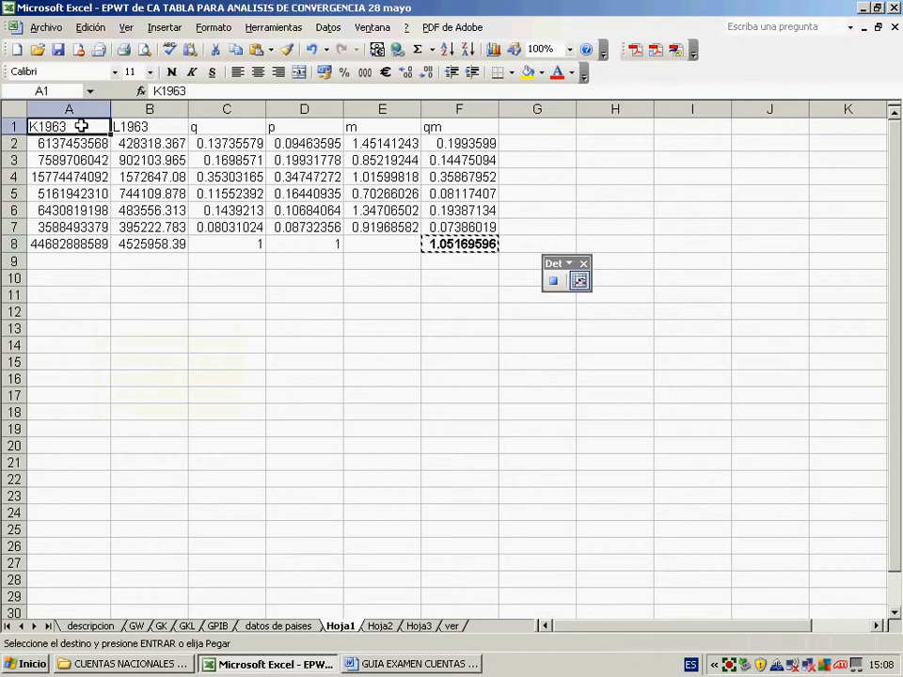
right_click(83, 129)
click(119, 168)
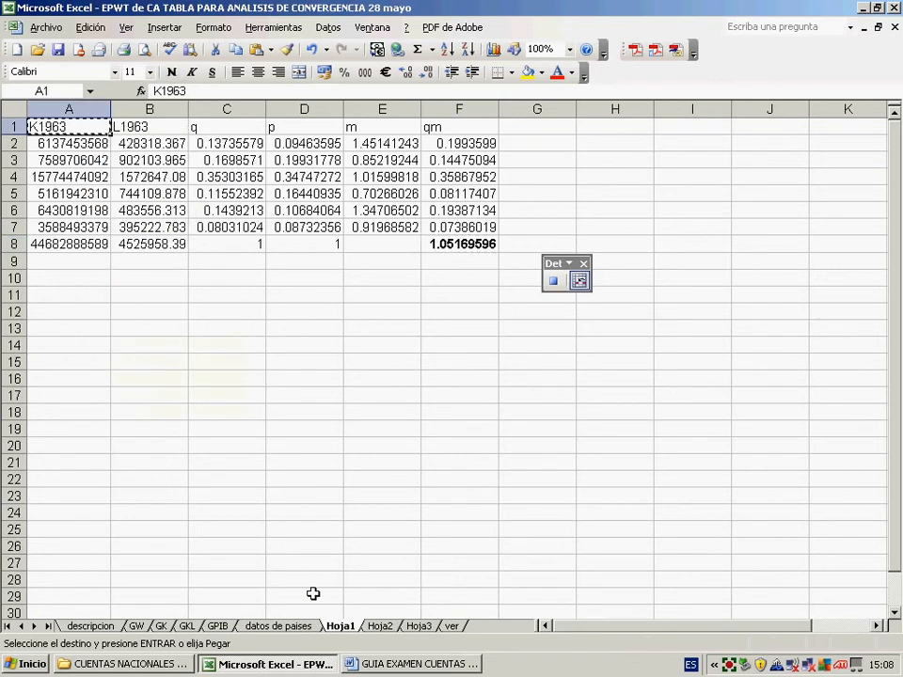
click(391, 628)
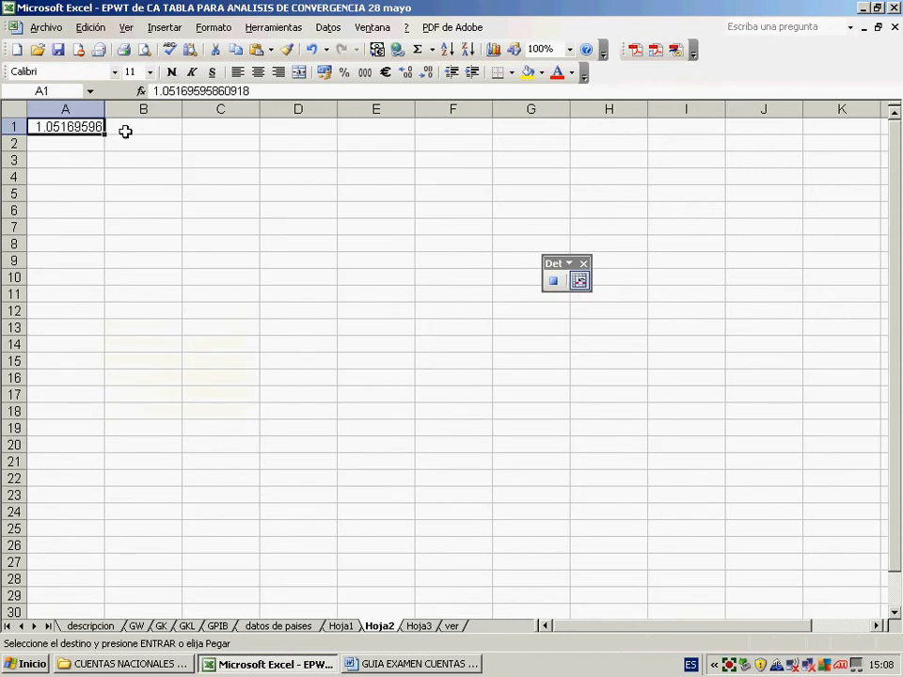
right_click(143, 128)
click(184, 180)
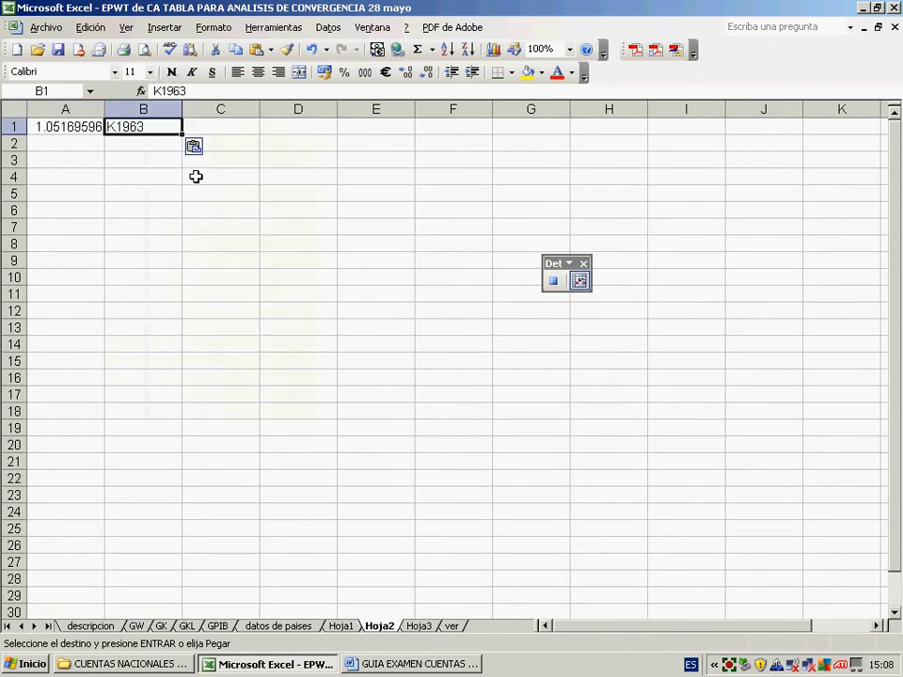
- Insert a blank row above the pasted result in Hoja2 and select cell A1
click(14, 126)
right_click(14, 126)
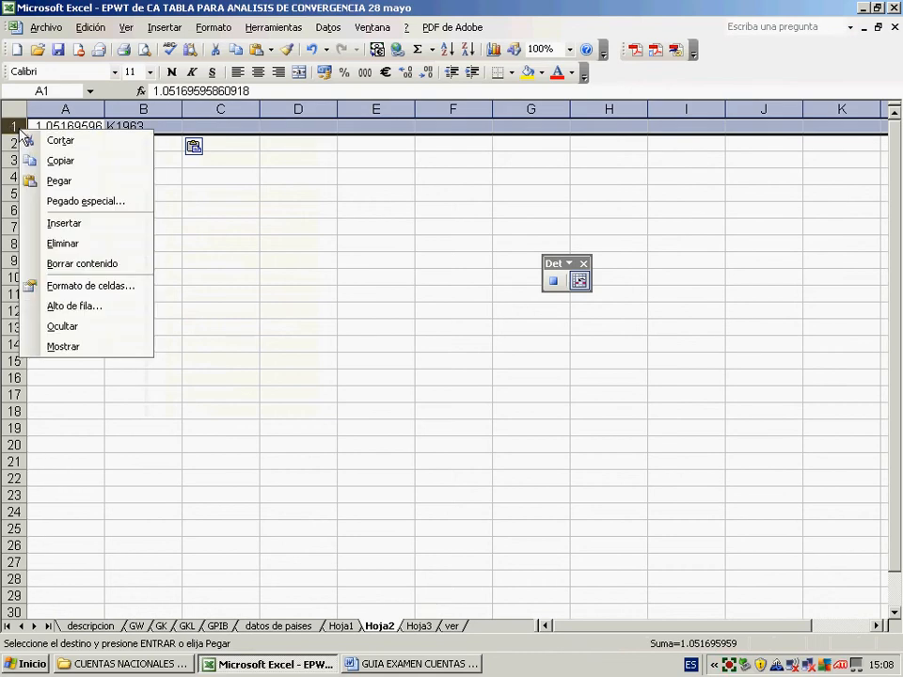
click(64, 224)
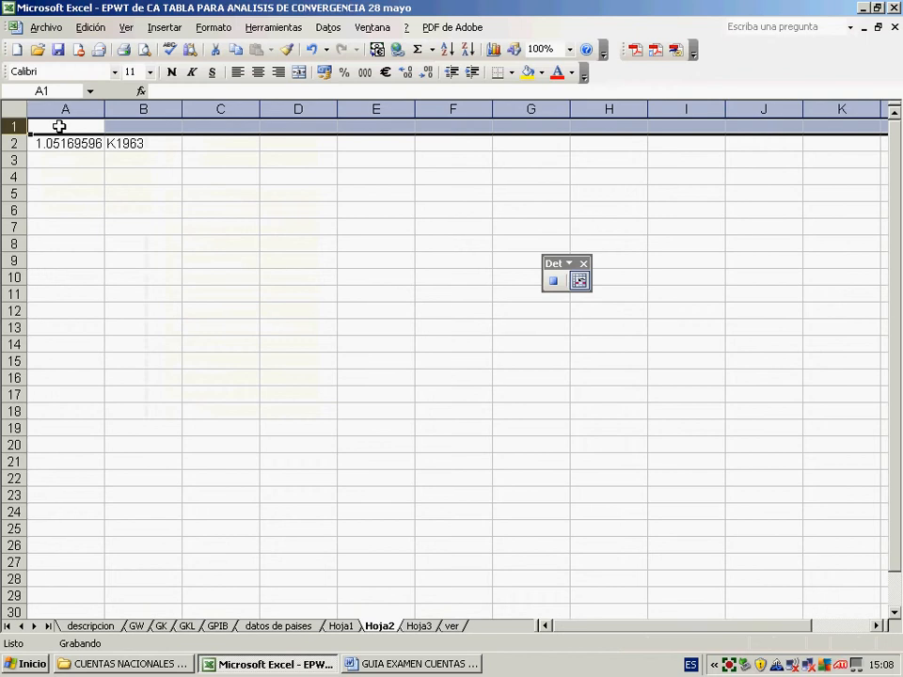
click(59, 126)
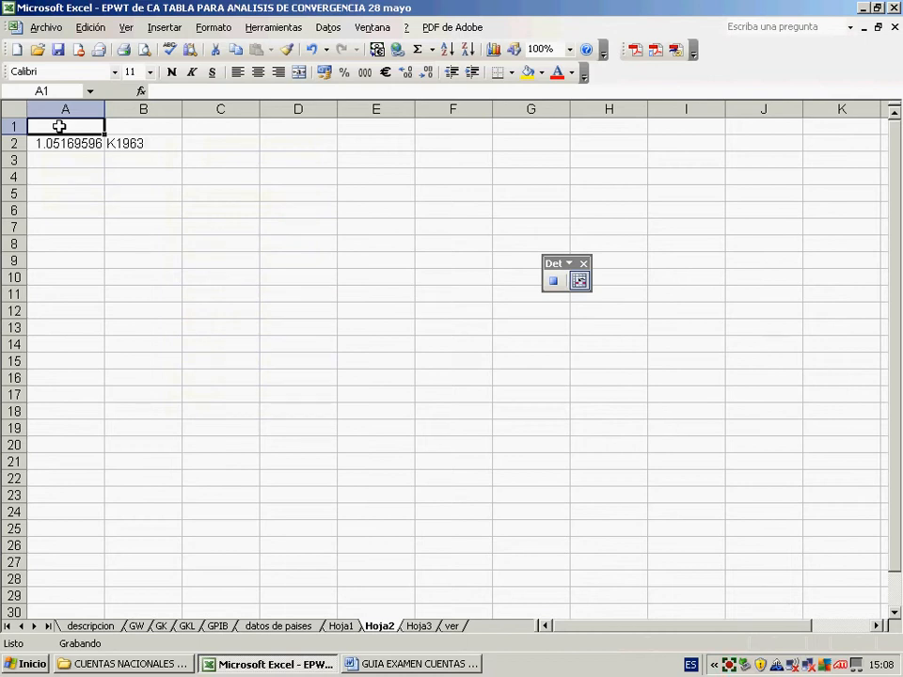
- Insert nine blank rows above the K1963 table in Hoja1
click(338, 626)
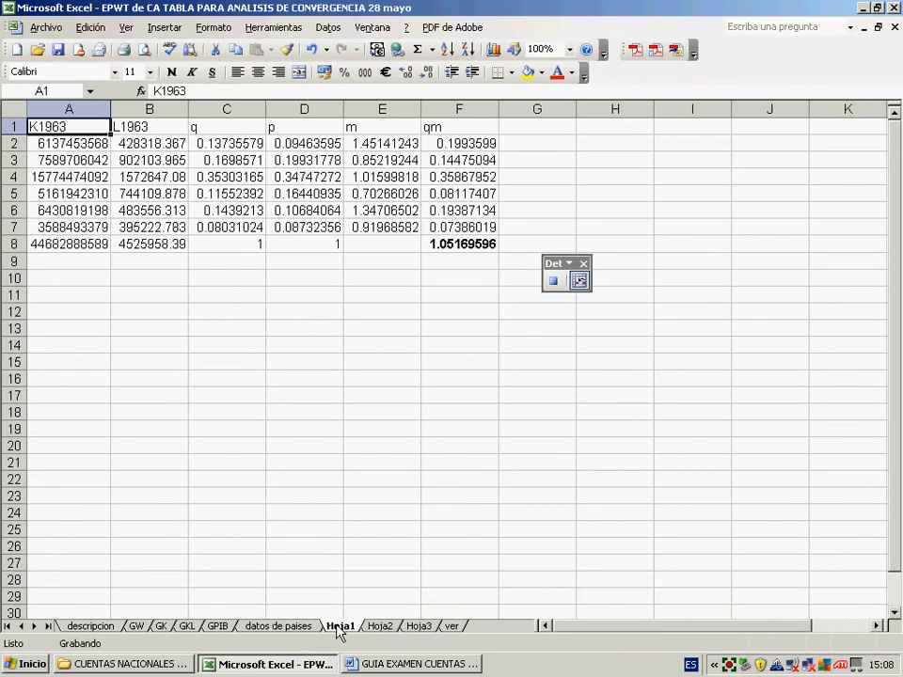
drag(14, 126, 14, 261)
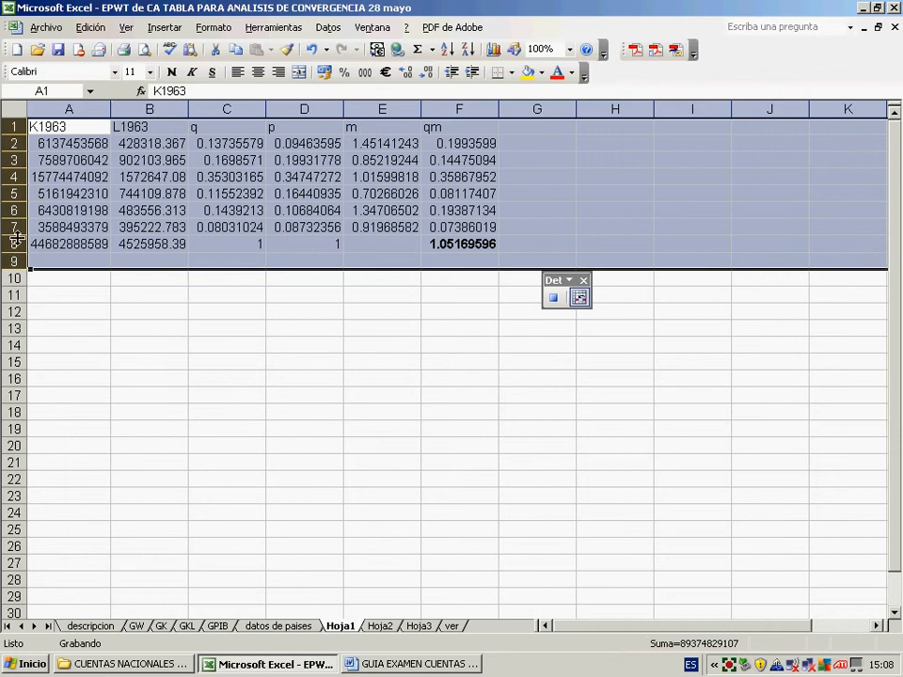
right_click(13, 158)
click(75, 306)
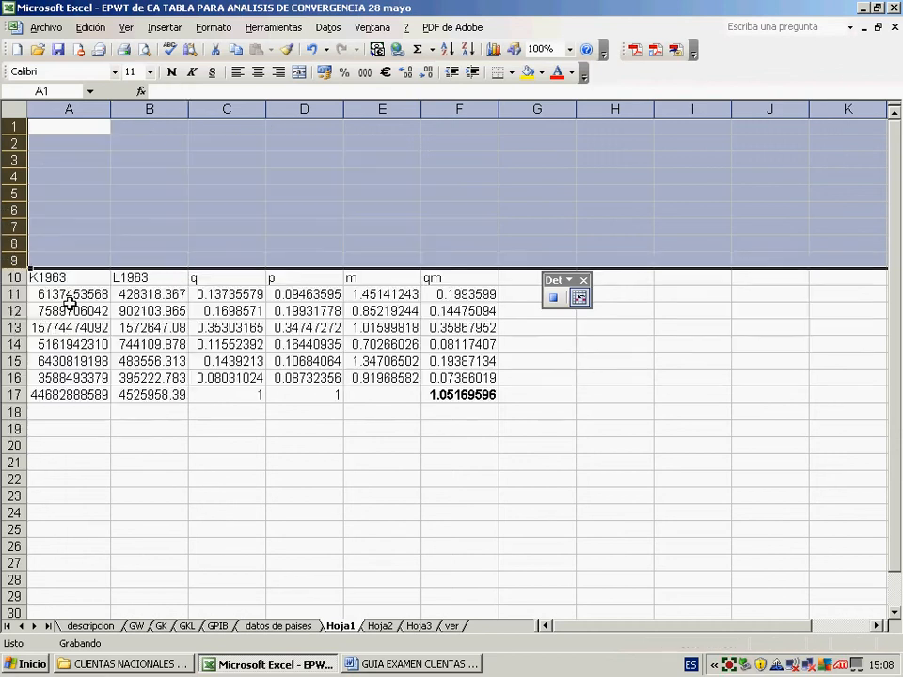
- Leave cell A1 selected in Hoja1 and switch to the Hoja2 sheet
click(71, 129)
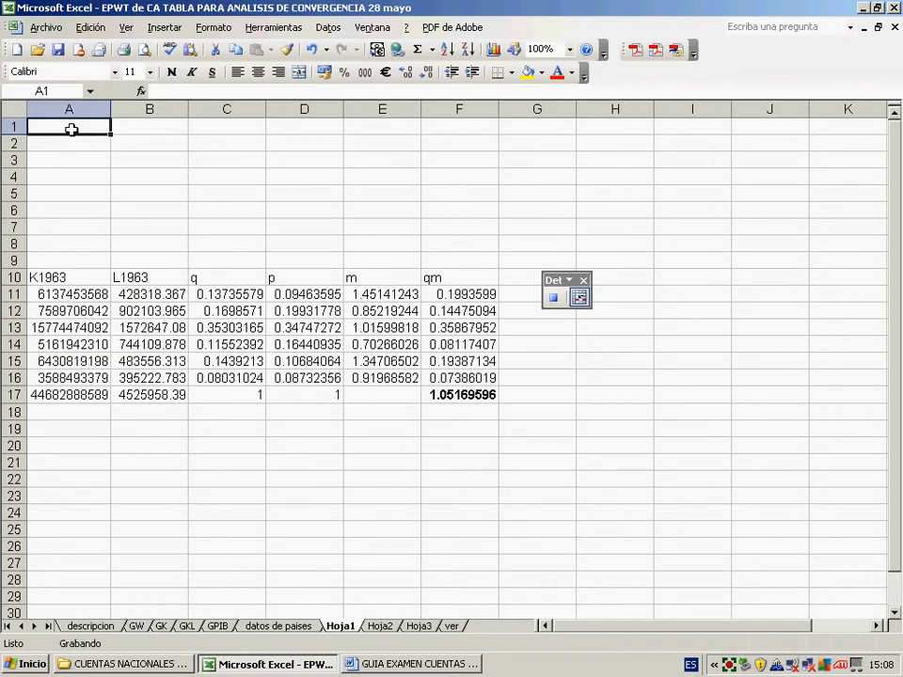
drag(71, 129, 462, 264)
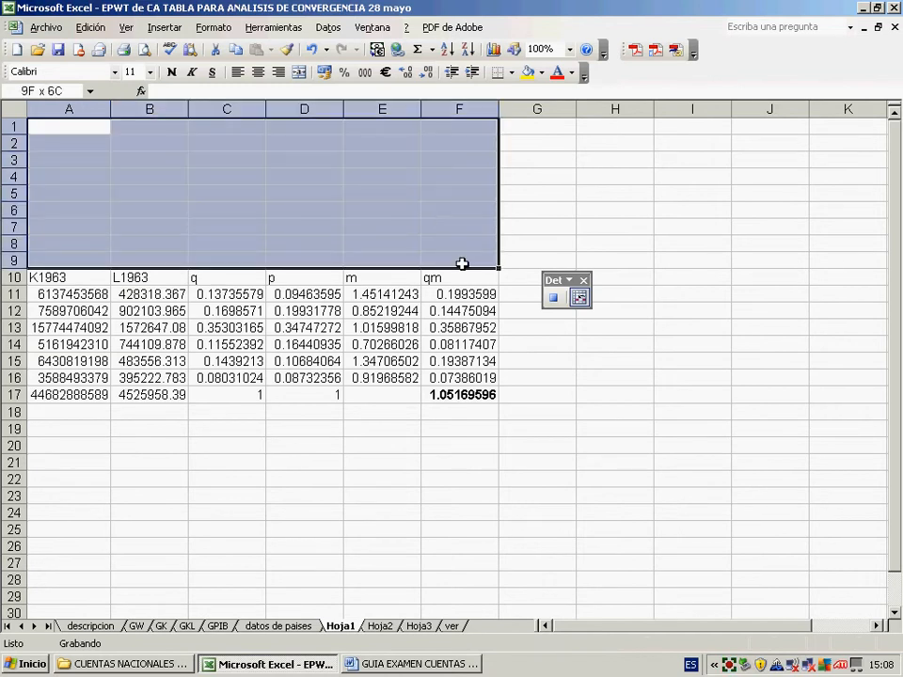
click(13, 126)
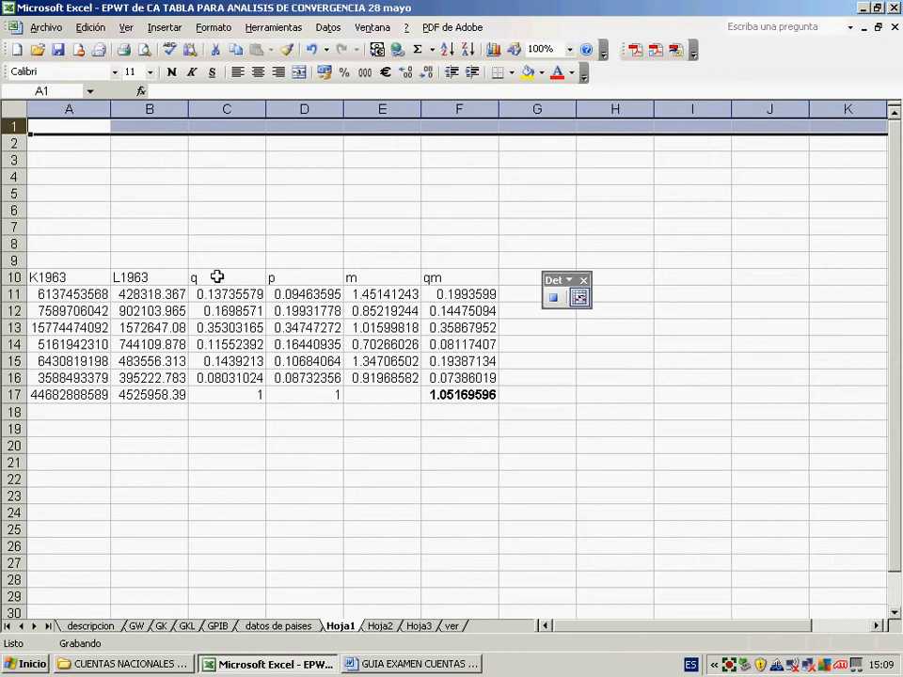
click(70, 125)
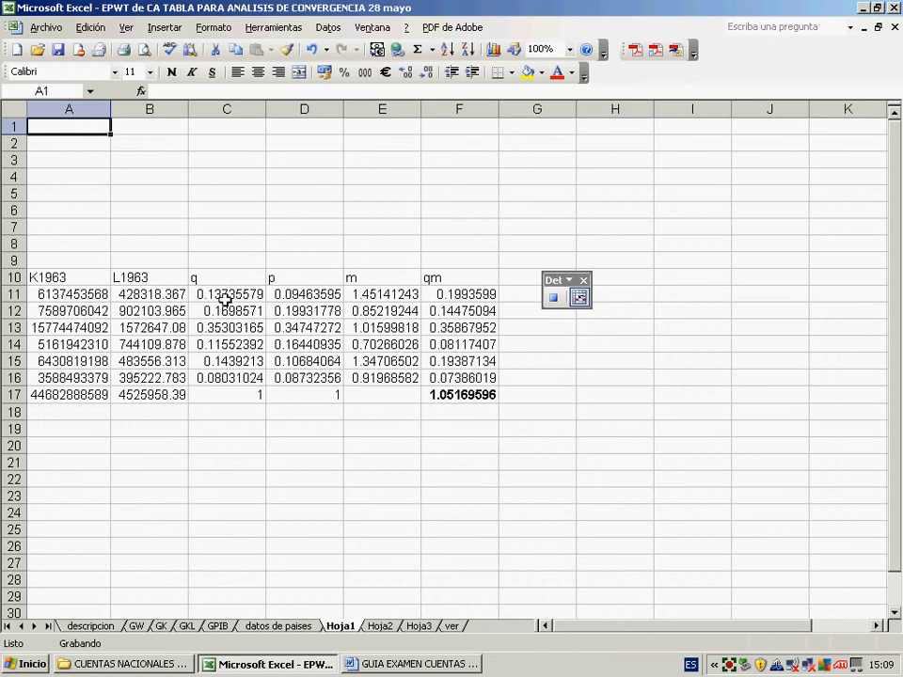
click(375, 627)
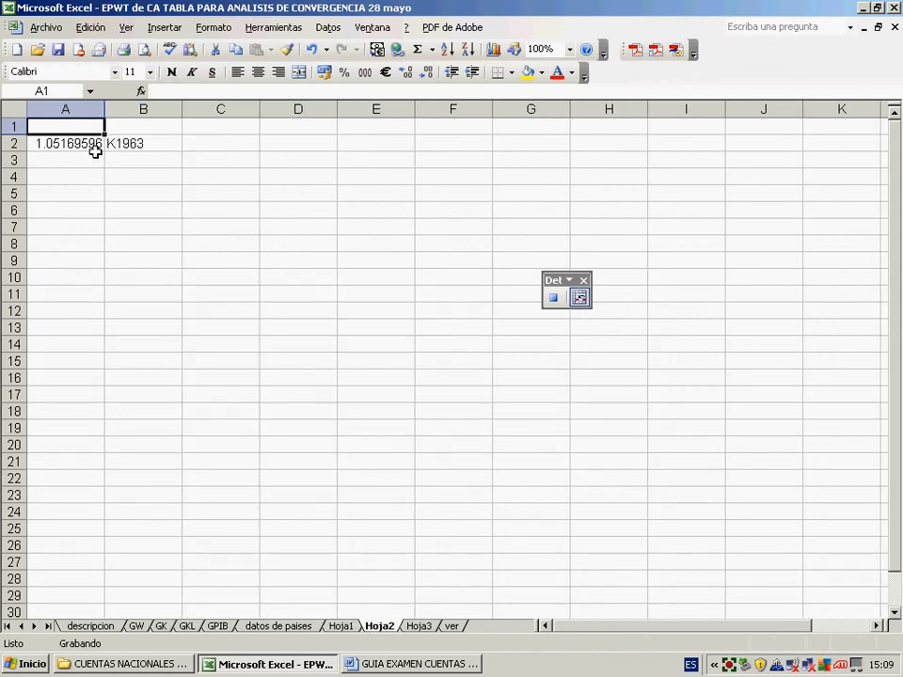
- Select the K1964 heading in cell C52 of the datos de paises sheet and stop recording the macro
click(341, 627)
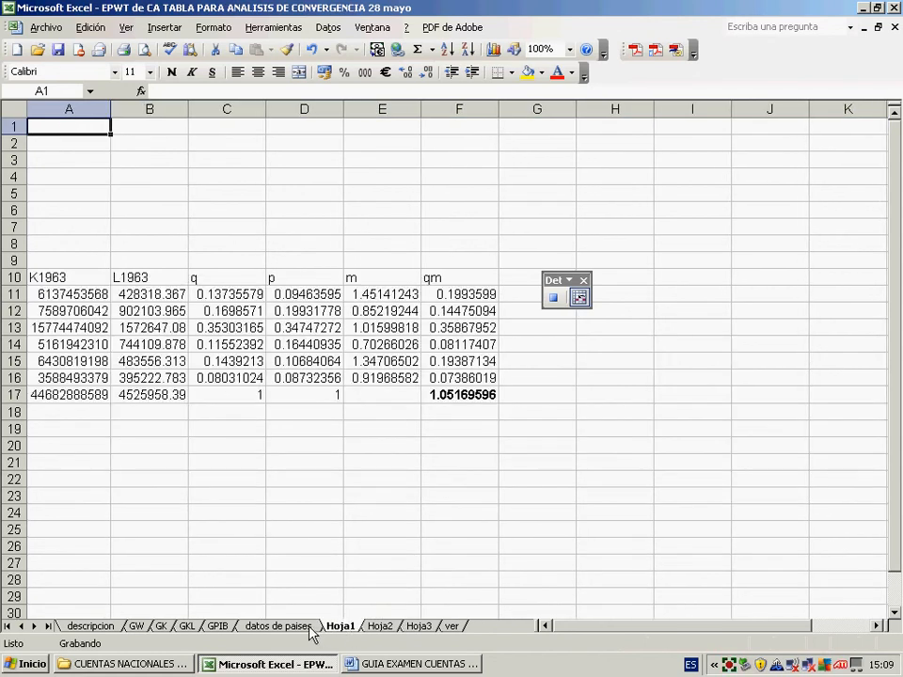
click(309, 627)
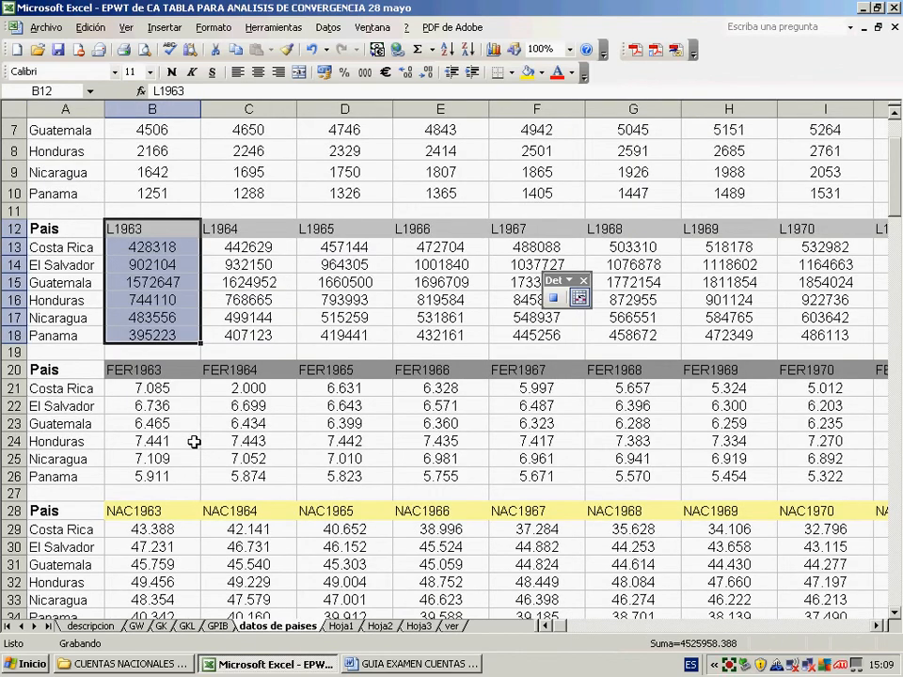
scroll(193, 440, down, 6)
scroll(192, 439, down, 1)
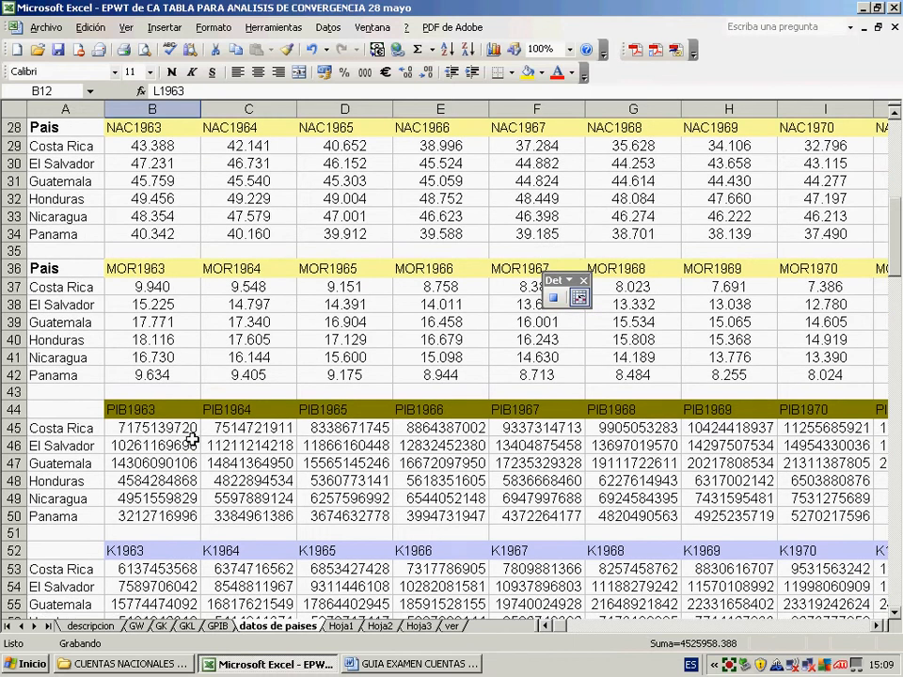
scroll(192, 439, down, 3)
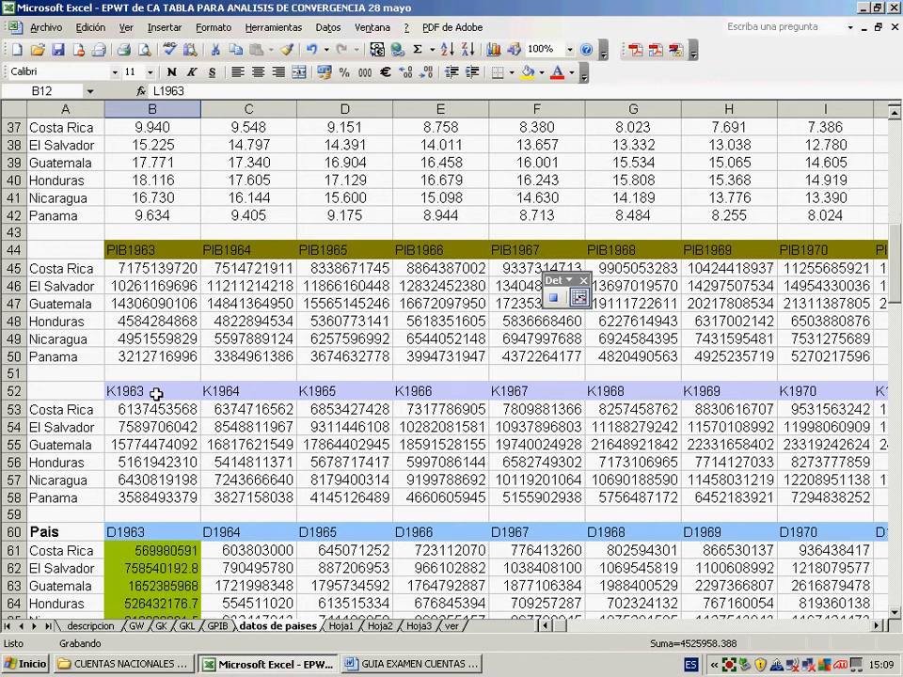
click(231, 394)
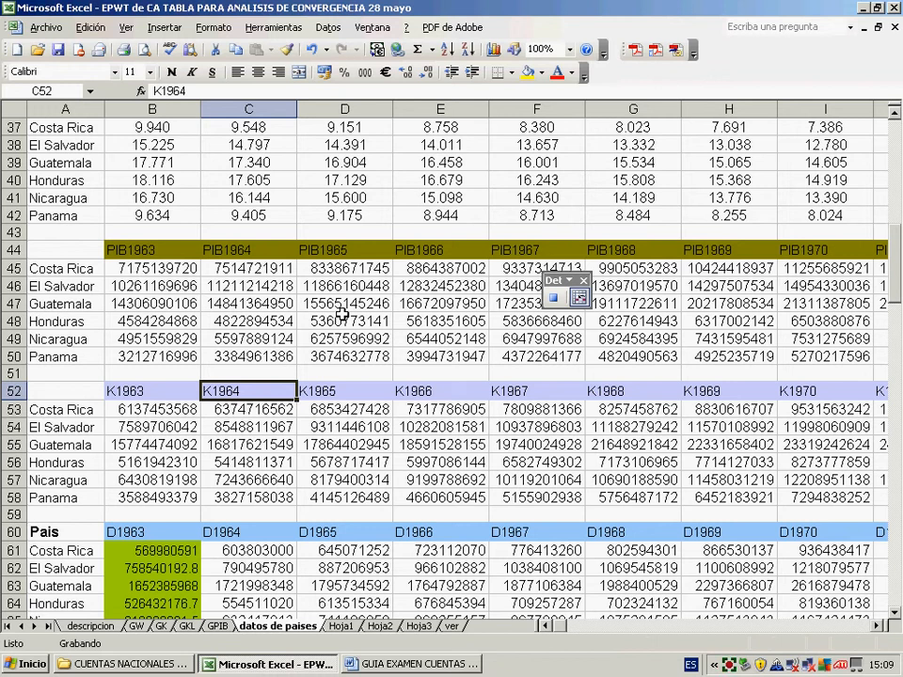
click(556, 299)
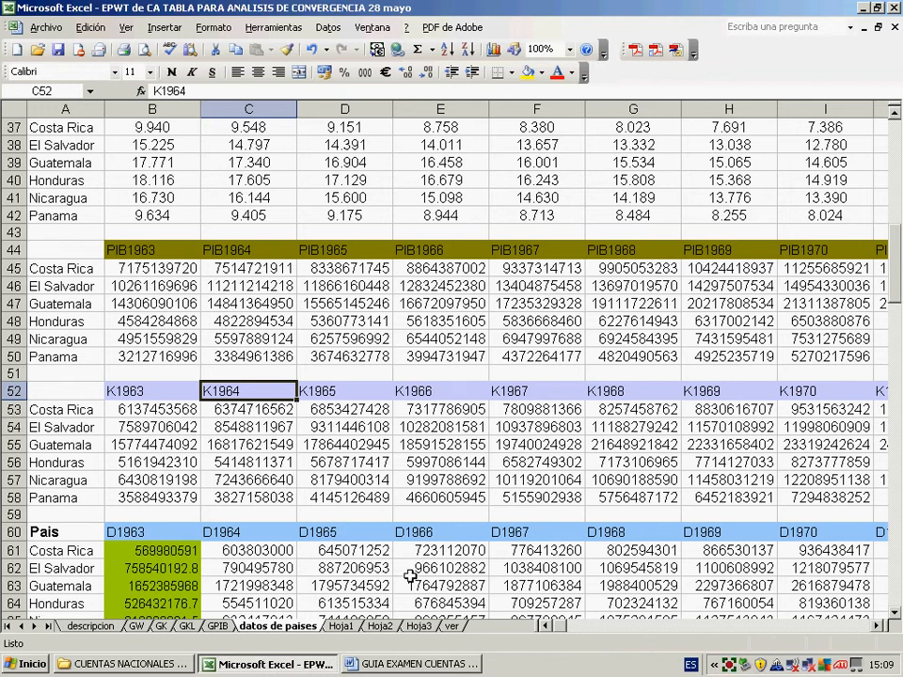
- Check the stored result in Hoja2 and the shifted table in Hoja1, ending back on the datos de paises sheet
click(350, 629)
click(377, 628)
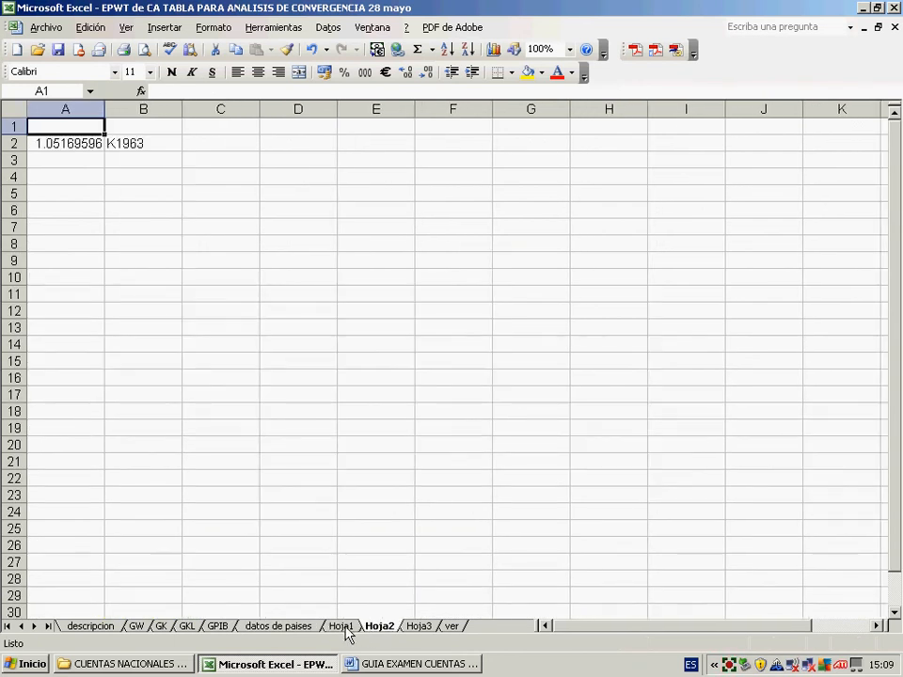
click(341, 626)
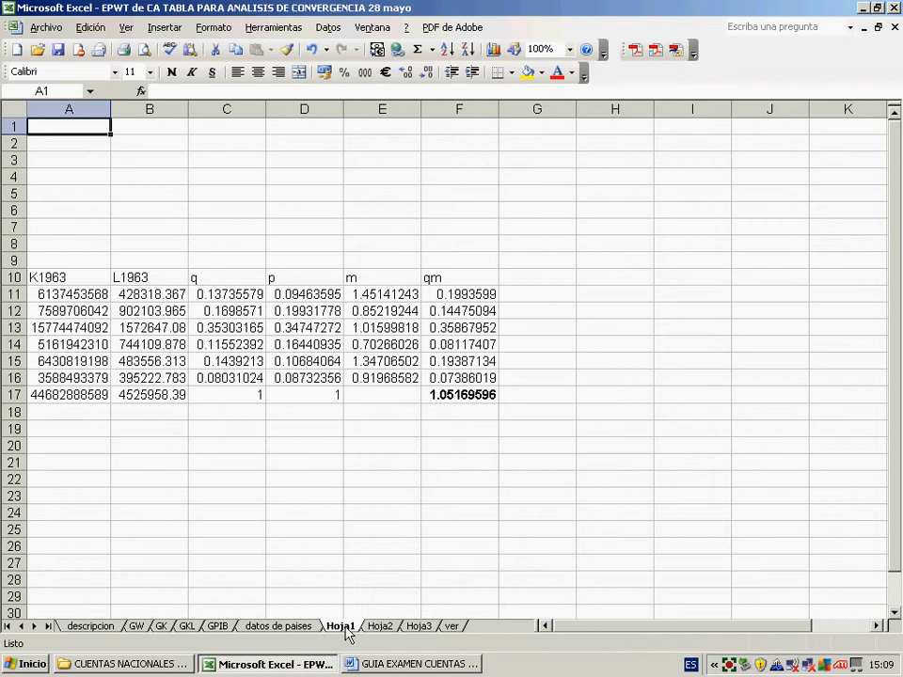
click(280, 628)
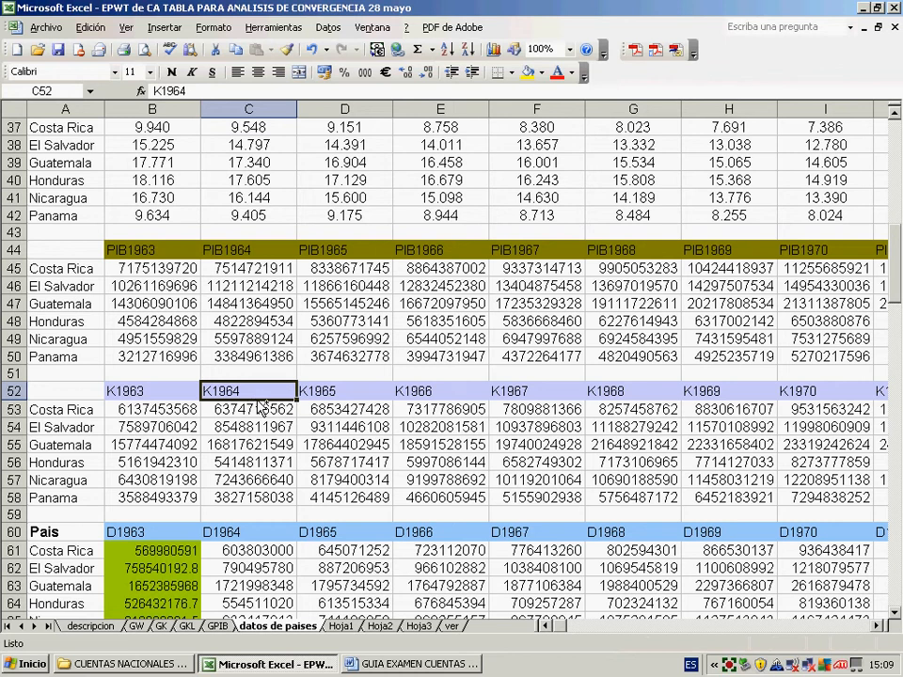
- Run the recorded macro repeatedly along row 52 of datos de paises, once for each year from K1964 to K2010
key(Right)
scroll(264, 407, up, 2)
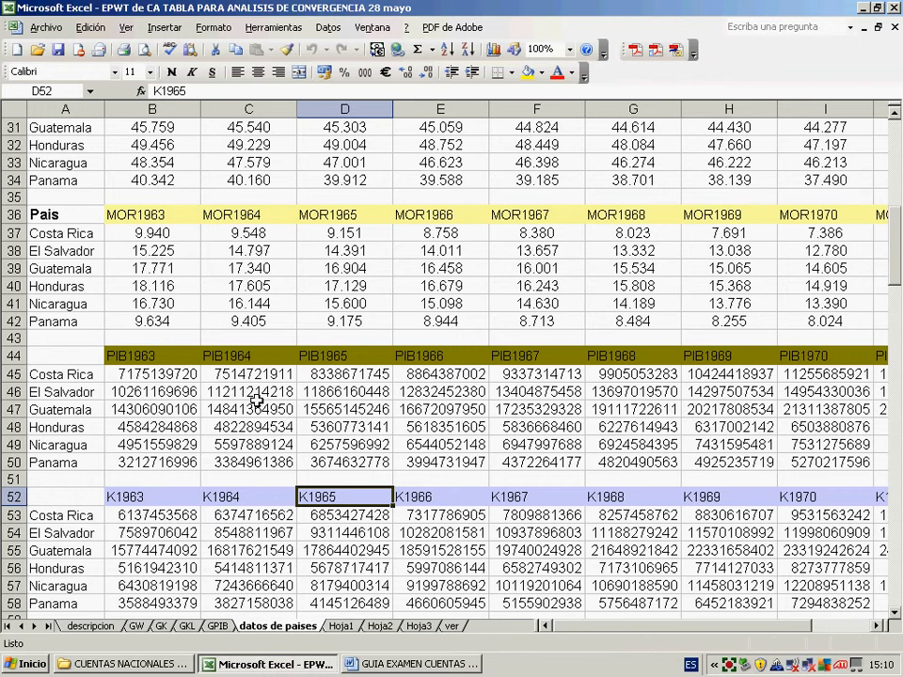
key(Right)
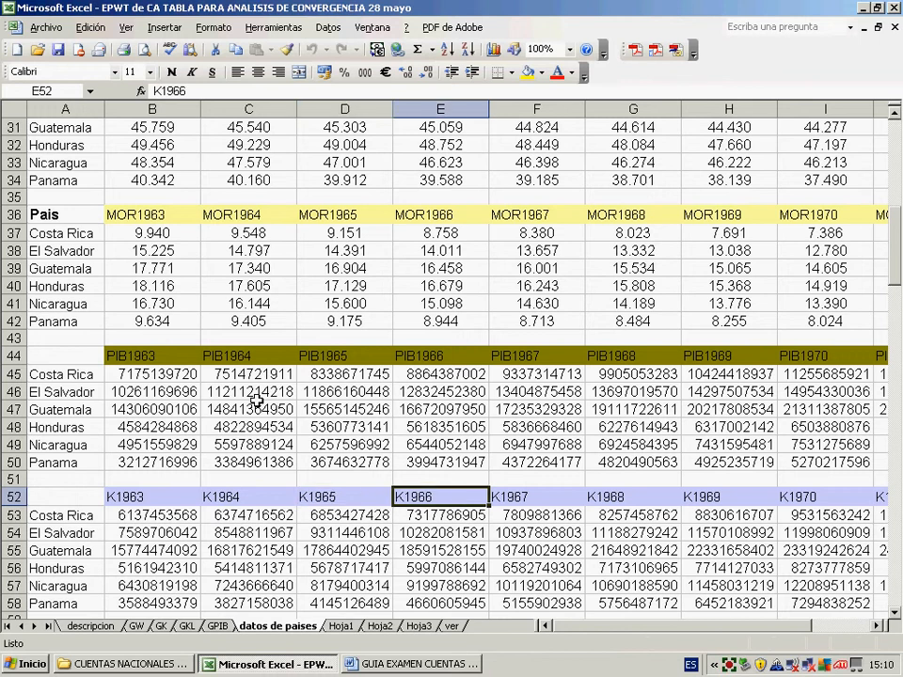
key(ctrl+Page_Down)
key(ctrl+Page_Up)
key(Right)
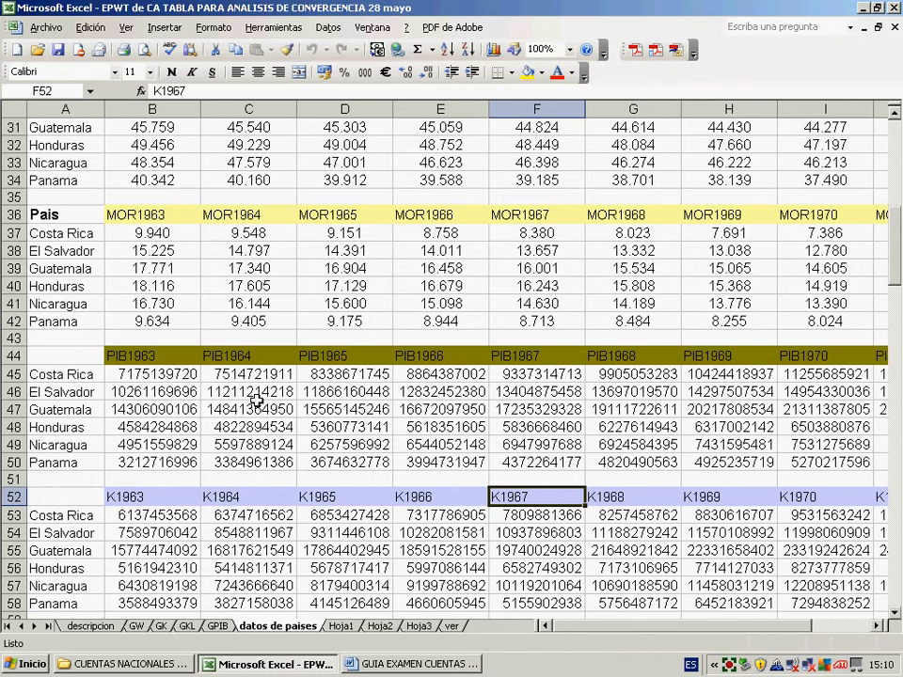
key(Right)
key(Right)
key(Right)
key(Right)
key(Right)
key(Right)
key(Right)
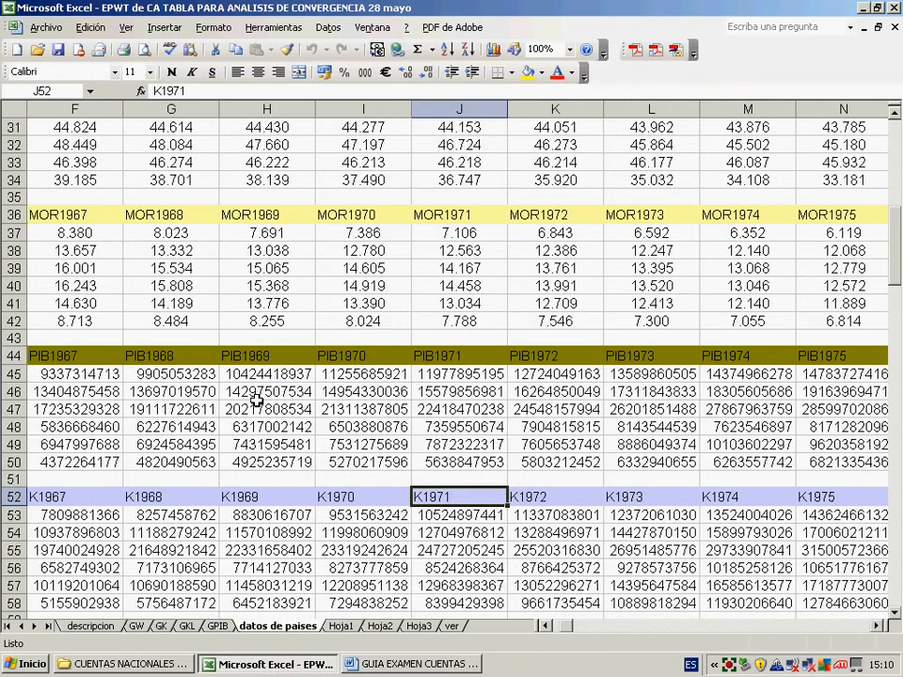
key(Right)
key(Right)
key(Right)
key(Right)
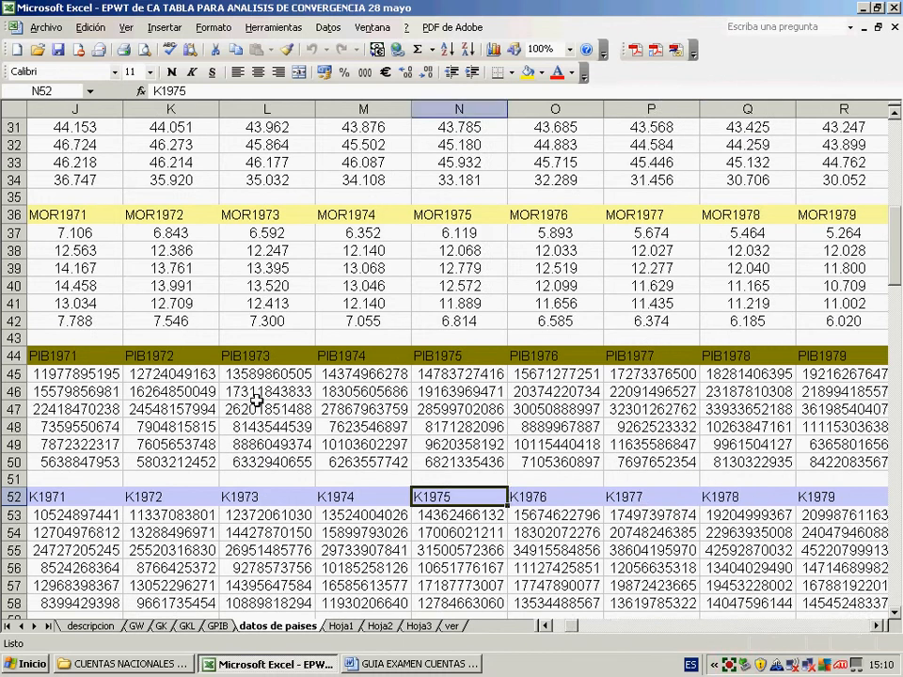
key(Right)
key(Right)
key(Right)
key(Right)
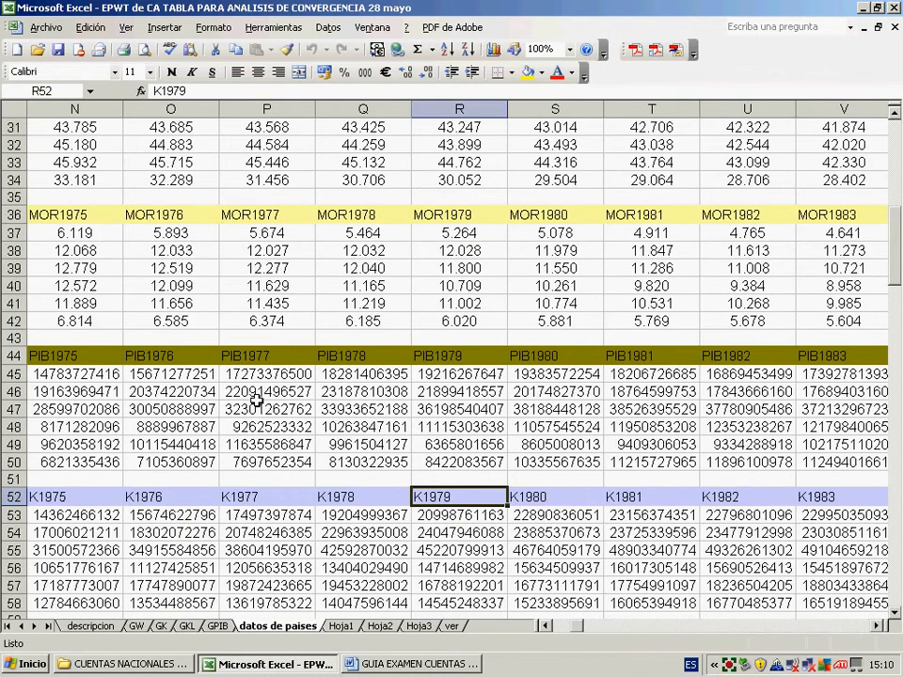
key(Right)
key(Right)
key(Right)
key(Right)
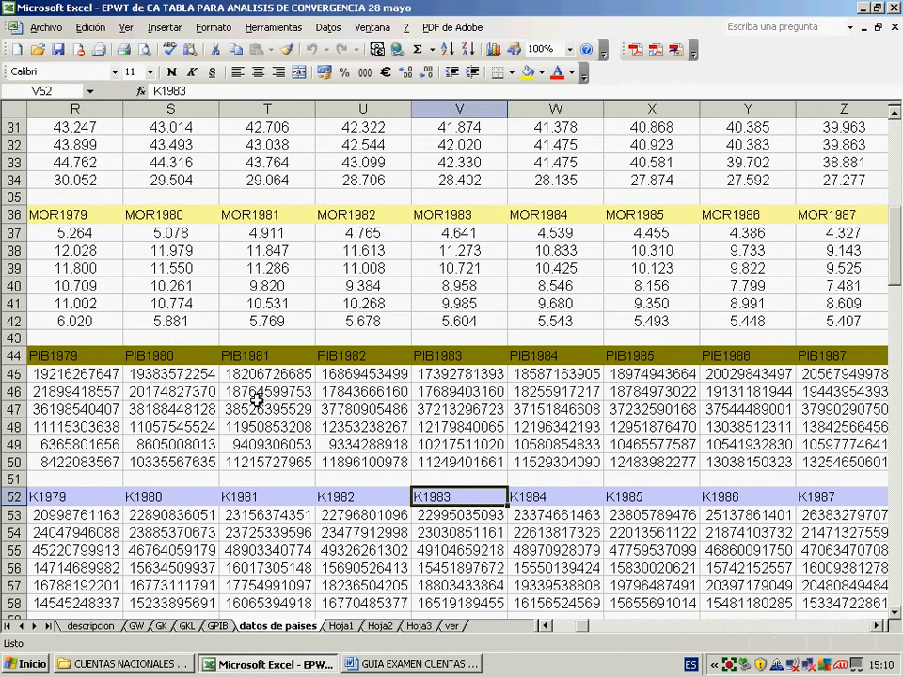
key(Right)
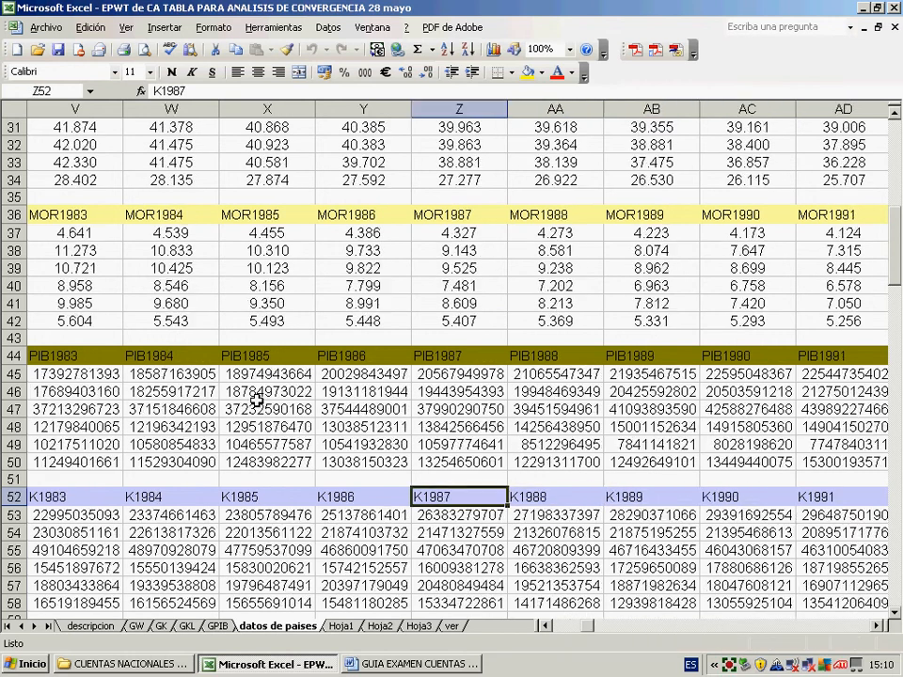
key(Right)
key(Right)
key(Right)
key(Right)
key(Right)
key(Right)
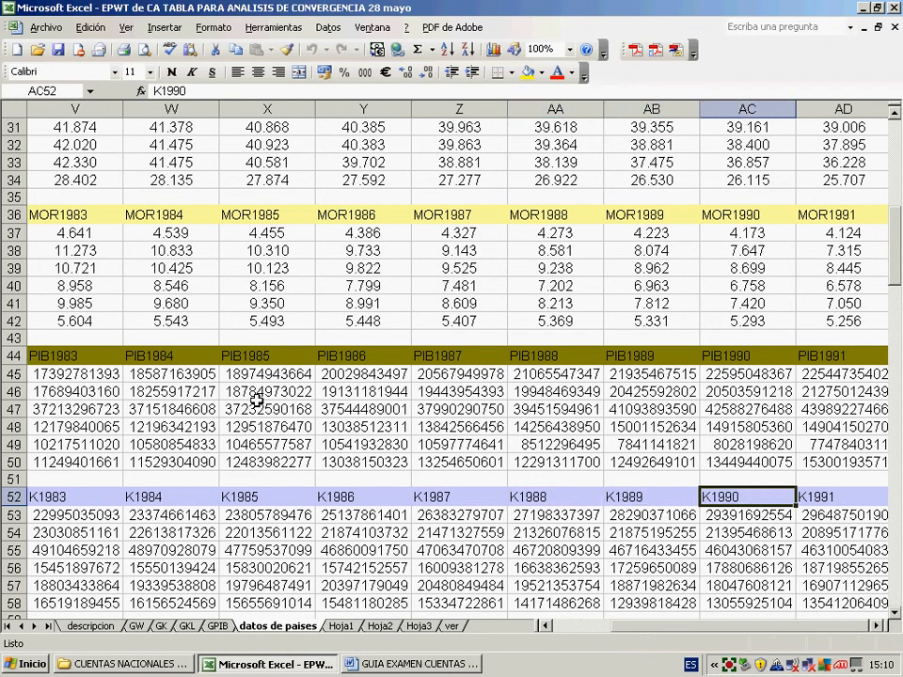
key(Right)
key(Right)
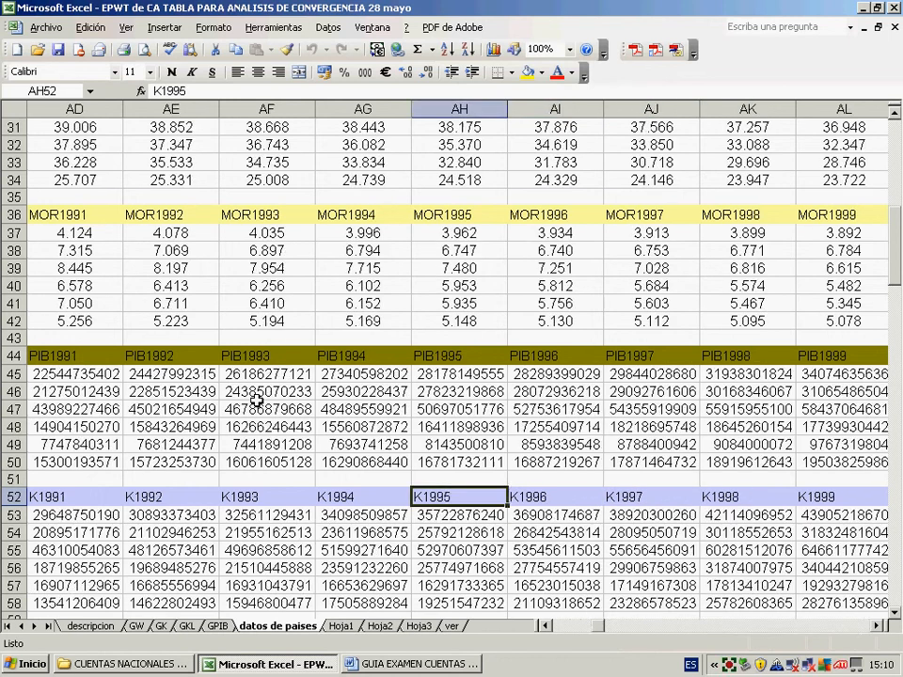
key(Right)
key(Right)
key(Right)
key(Right)
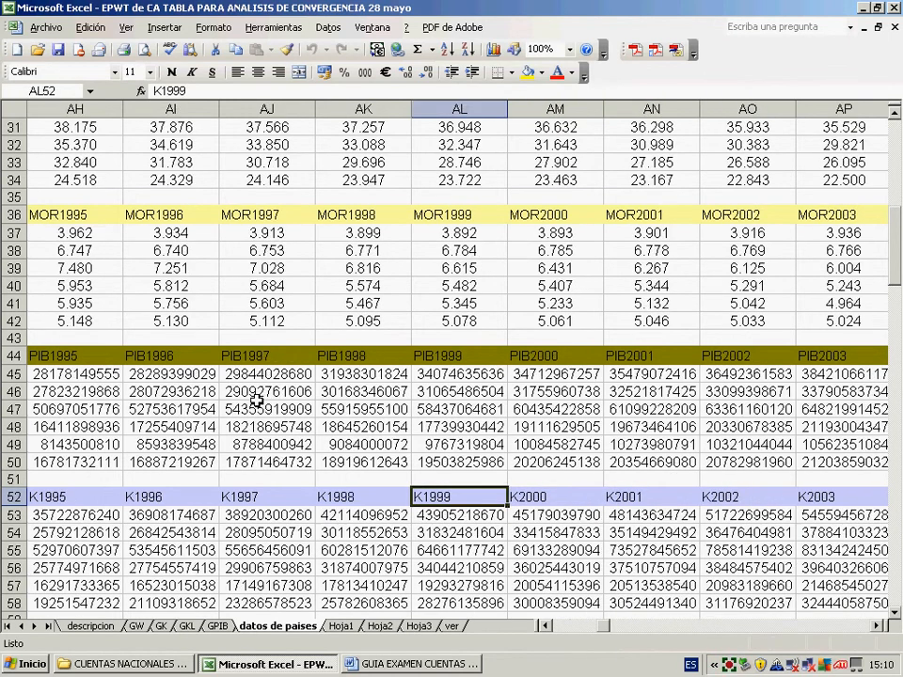
key(ctrl+q)
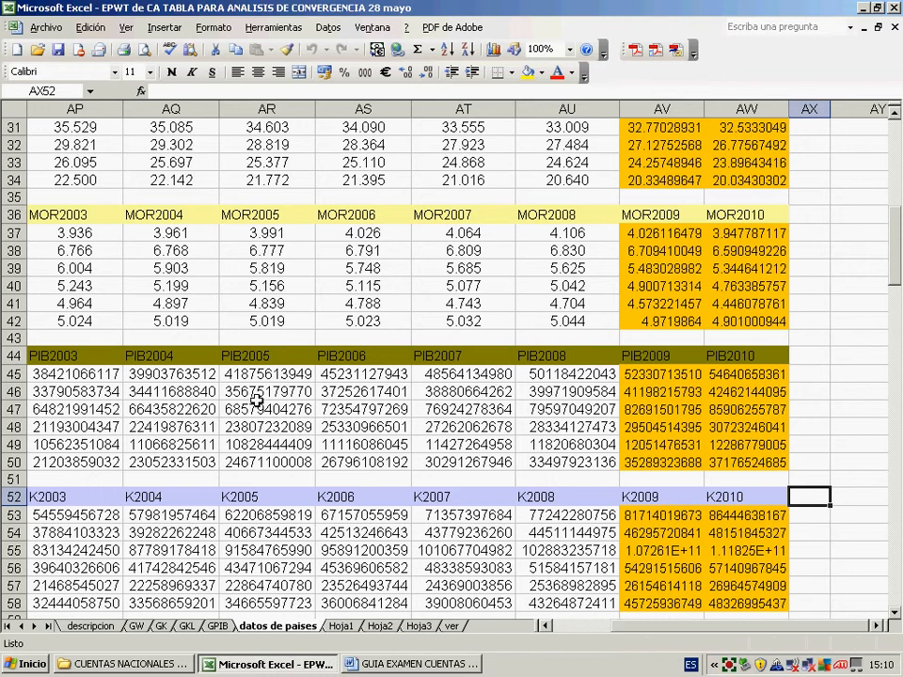
- Review the list of yearly results in Hoja2 from K2010 down to K1963
click(380, 627)
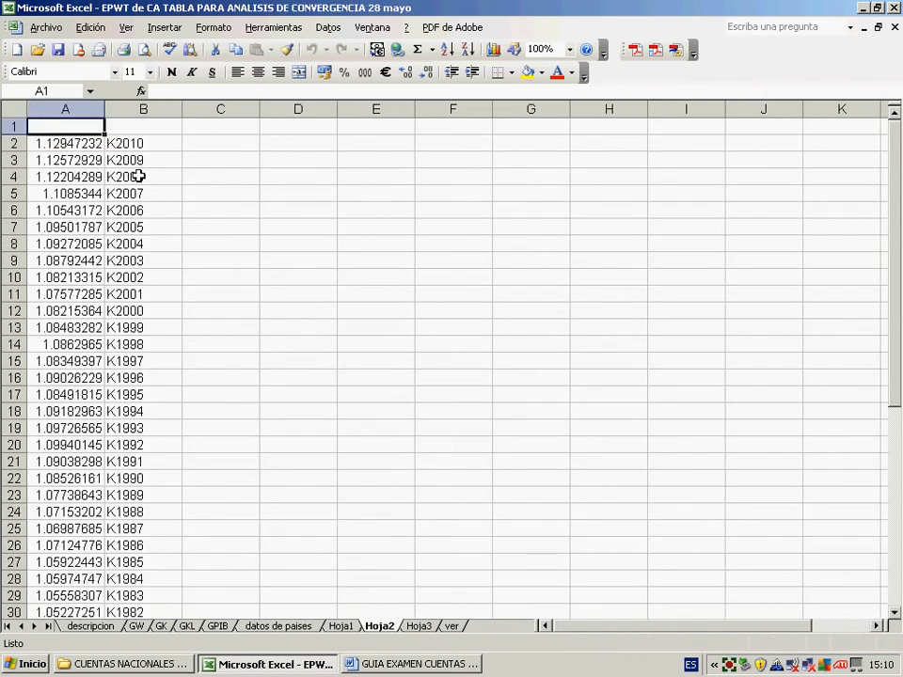
scroll(131, 144, down, 10)
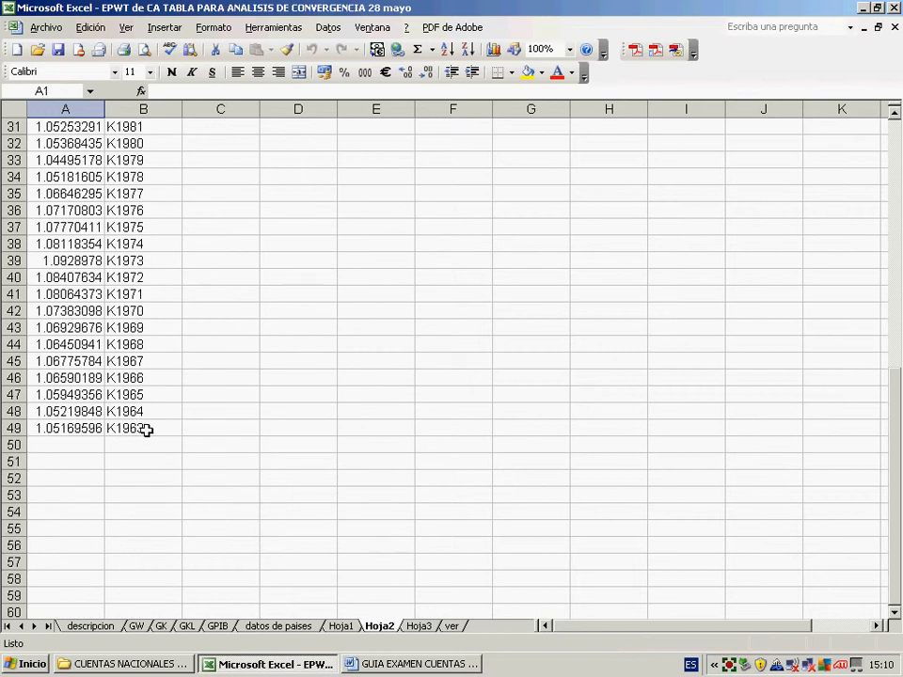
scroll(156, 432, up, 10)
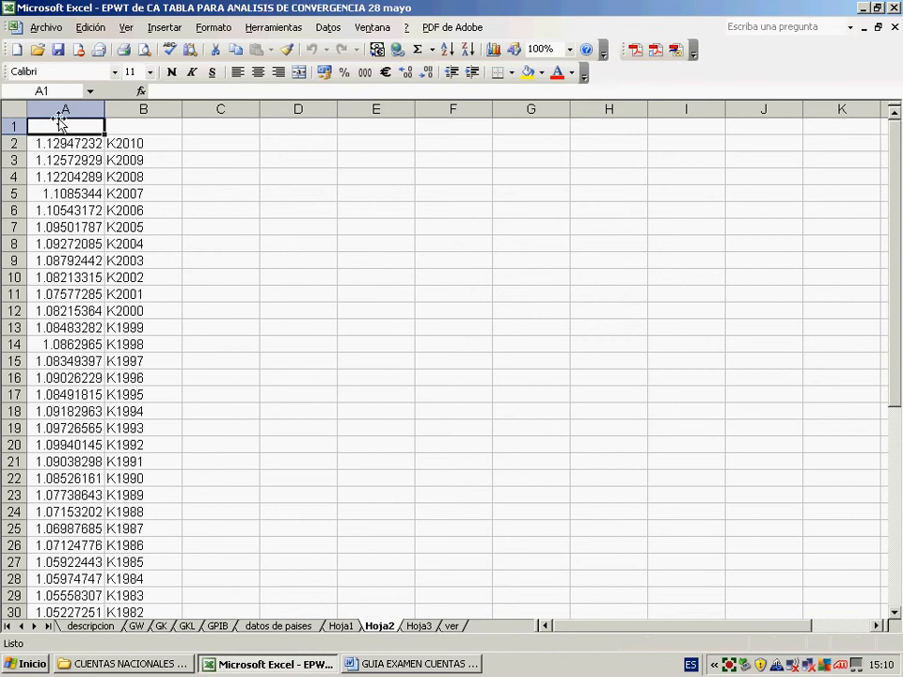
- Copy A1:B49 from Hoja2 and paste it as values only into Hoja3 starting at cell G5
mouse_move(62, 125)
mouse_down()
mouse_move(158, 475)
mouse_move(178, 649)
mouse_move(178, 593)
mouse_move(138, 565)
mouse_up()
right_click(140, 565)
click(209, 320)
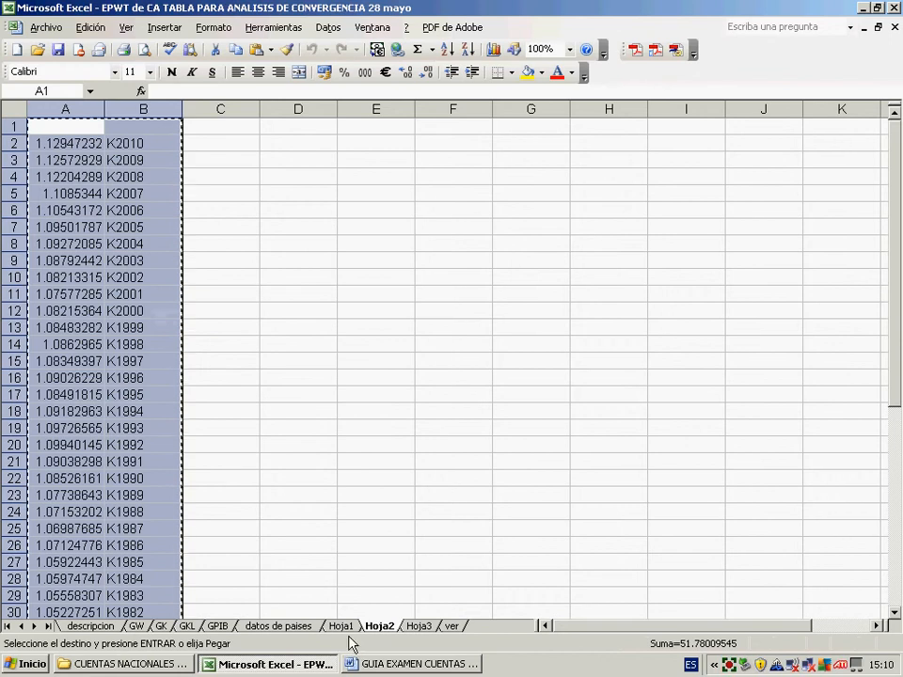
click(416, 628)
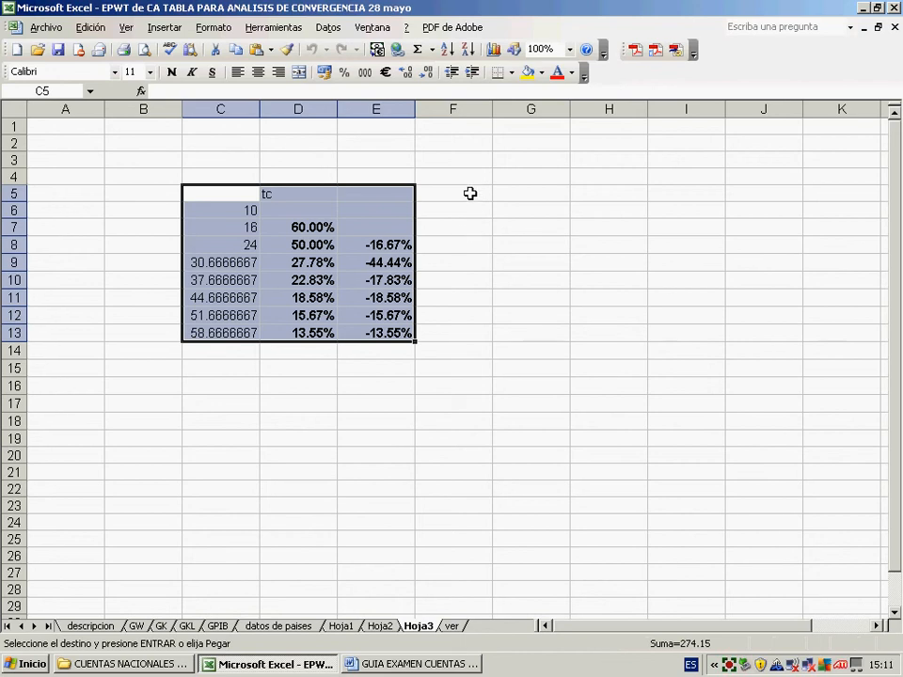
right_click(512, 194)
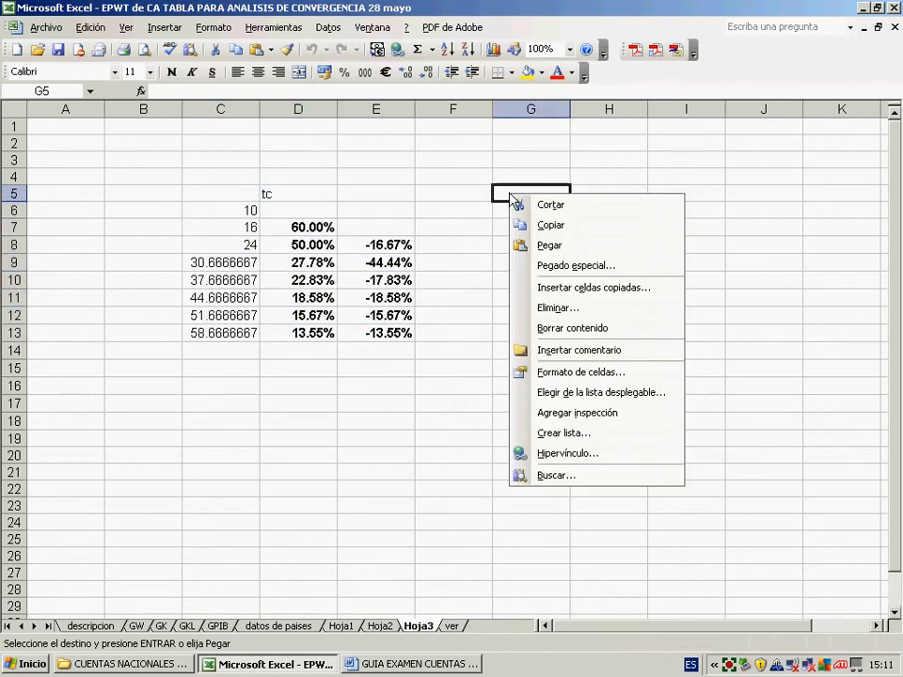
click(564, 268)
click(447, 202)
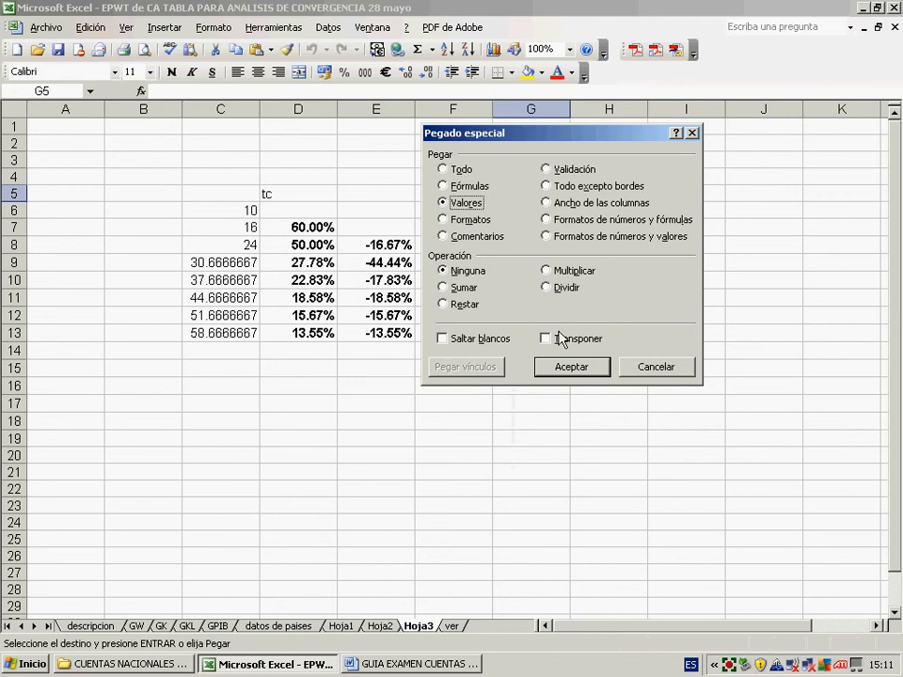
click(570, 367)
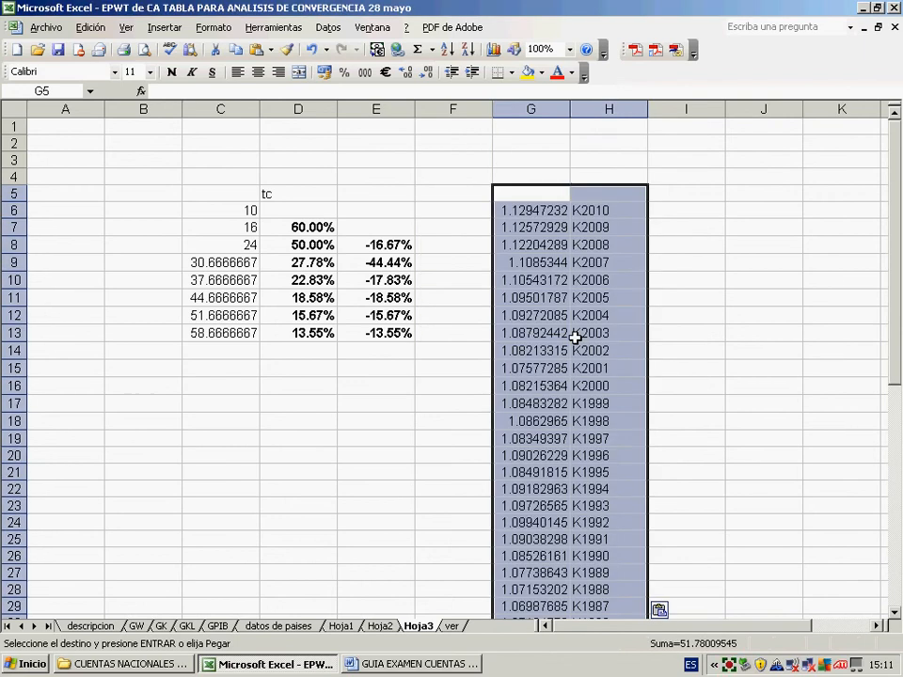
- Enter the headings rm in G5 and year in H5 above the pasted results in Hoja3
click(559, 196)
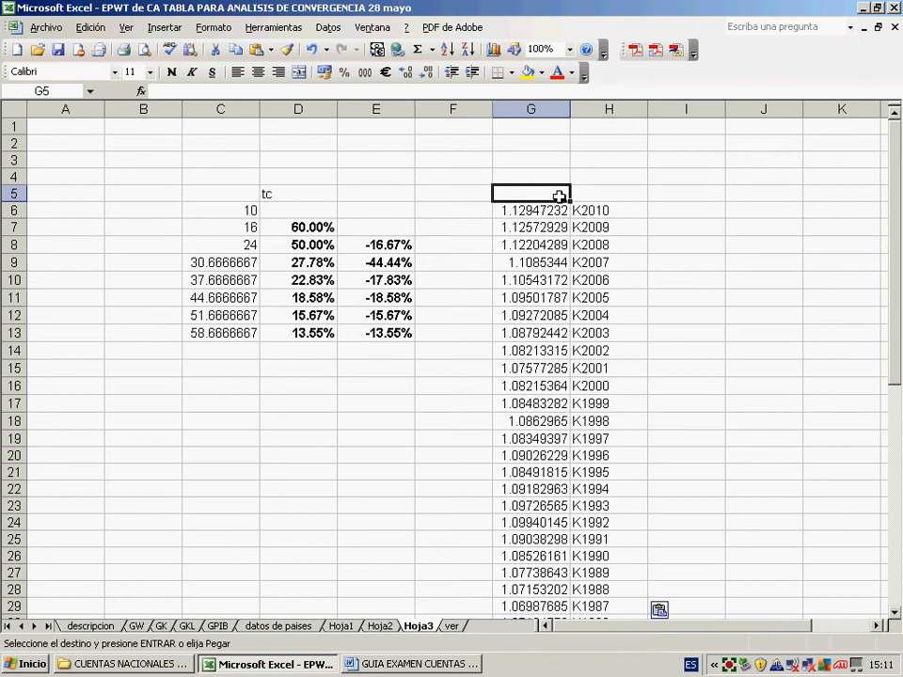
text(rm)
key(Tab)
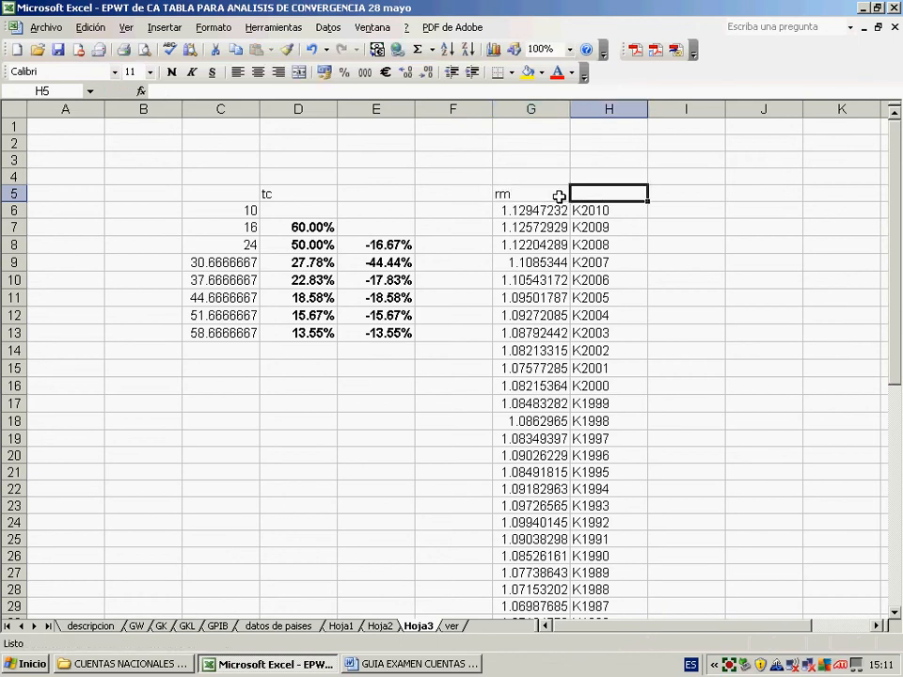
text(a)
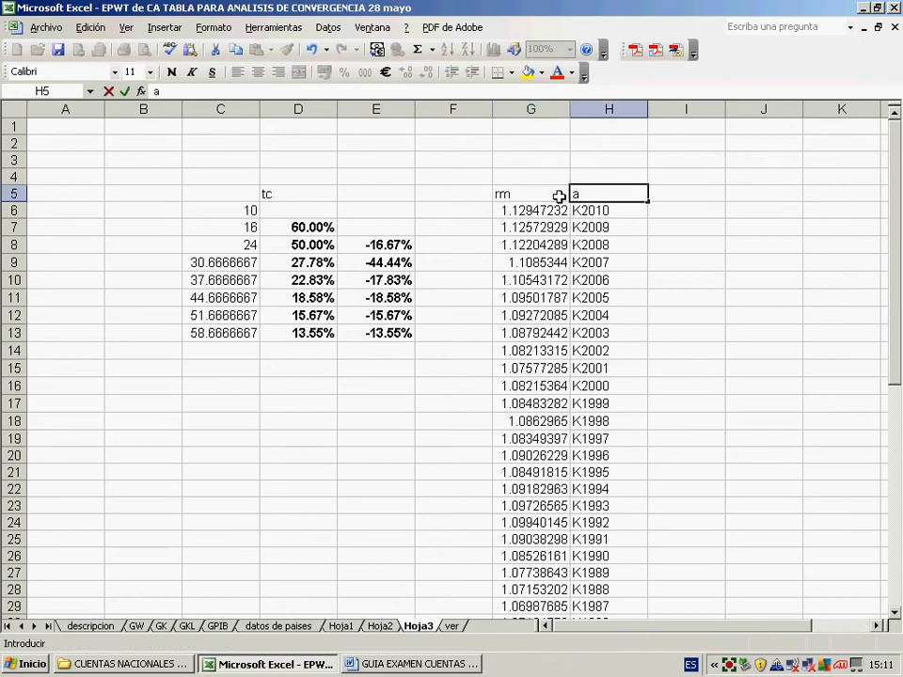
key(BackSpace)
text(year)
key(Return)
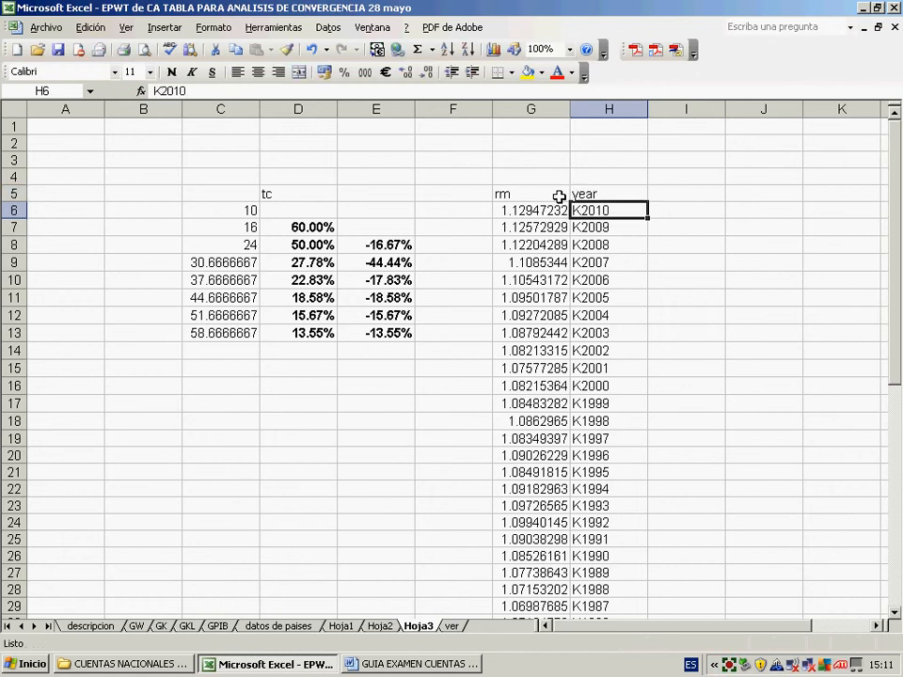
- Sort the results table G5:H53 in Hoja3 by year in ascending order, treating the first row as headings
drag(559, 197, 578, 280)
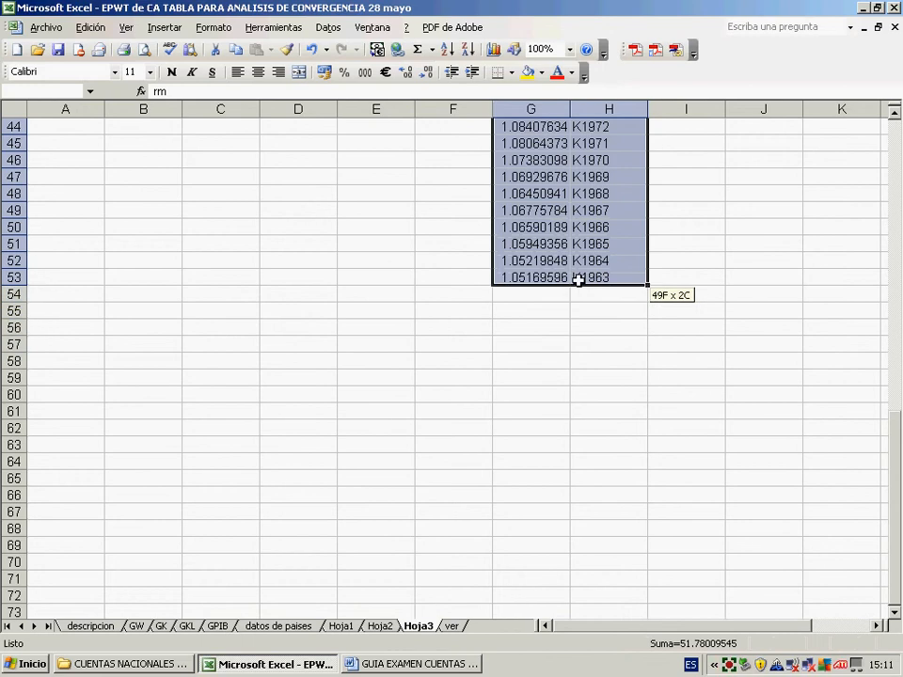
drag(895, 545, 898, 186)
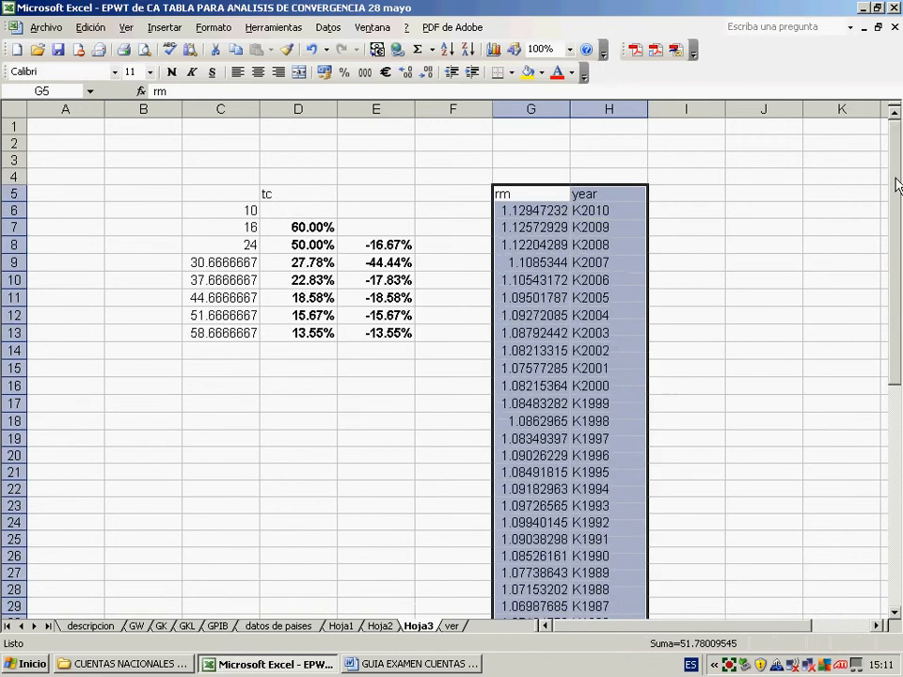
click(330, 28)
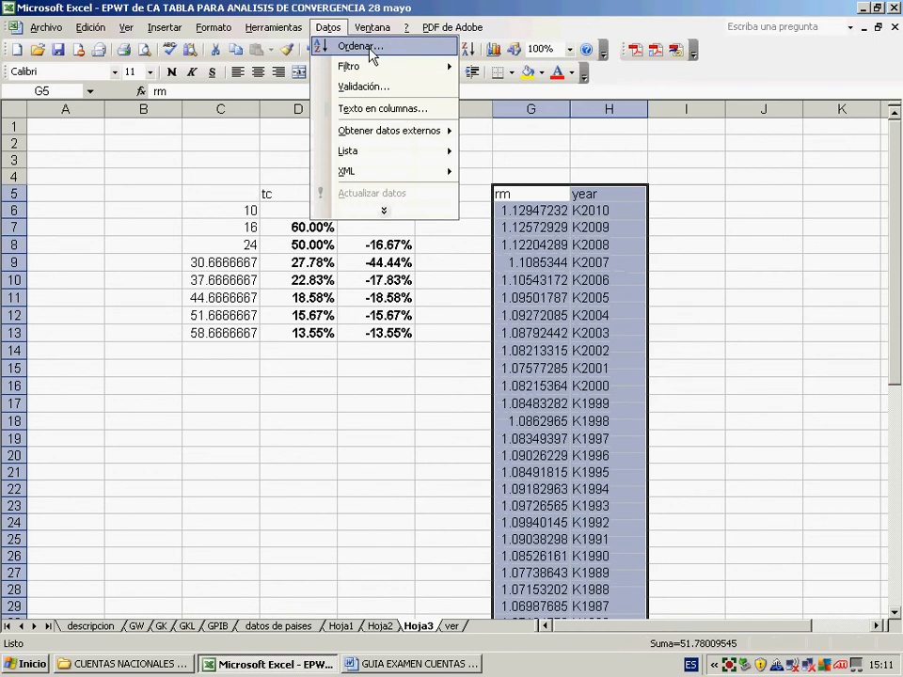
click(369, 47)
drag(403, 219, 227, 167)
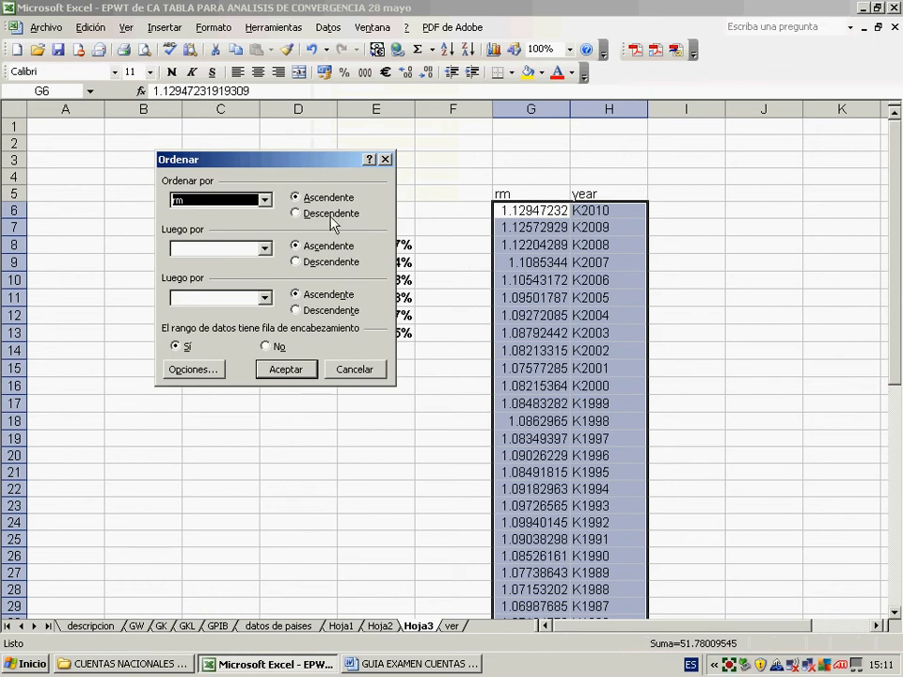
click(266, 209)
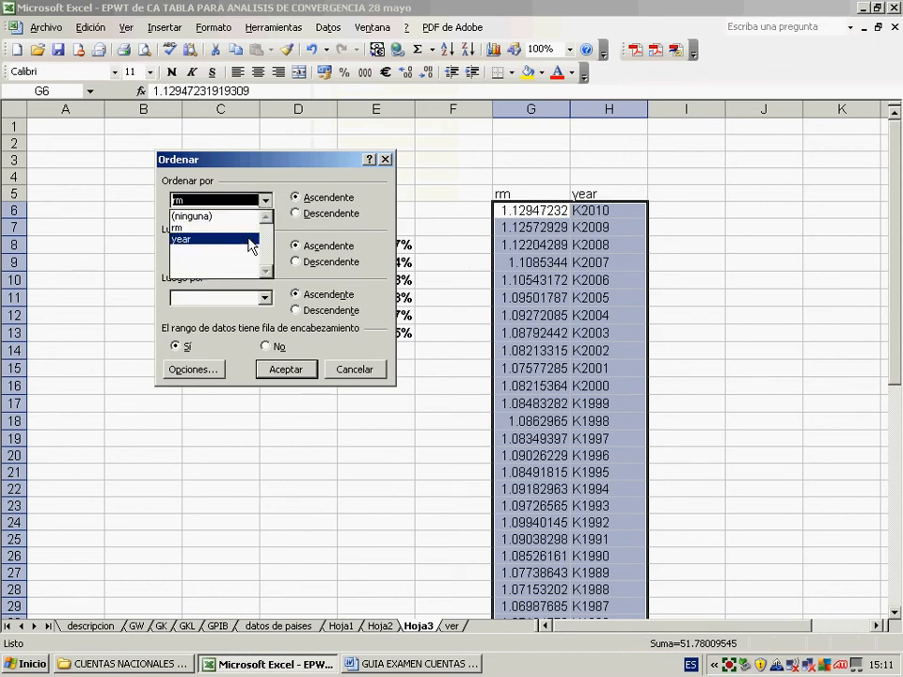
click(247, 235)
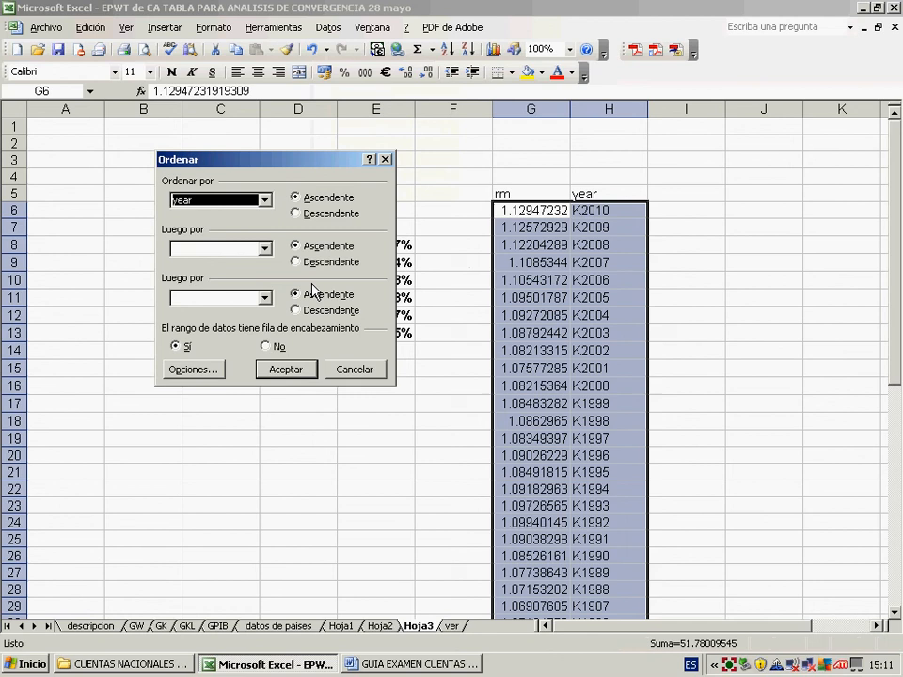
click(286, 369)
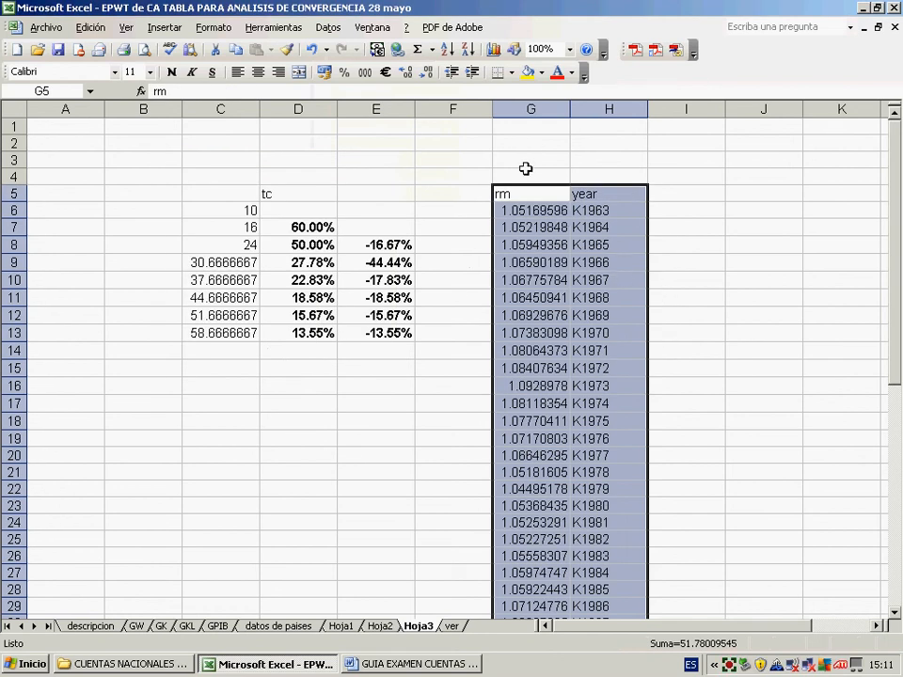
- Rearrange the results columns in Hoja3 so that year is in column F and rm follows in column G
click(528, 112)
drag(570, 159, 667, 175)
drag(531, 110, 449, 111)
right_click(449, 113)
click(527, 232)
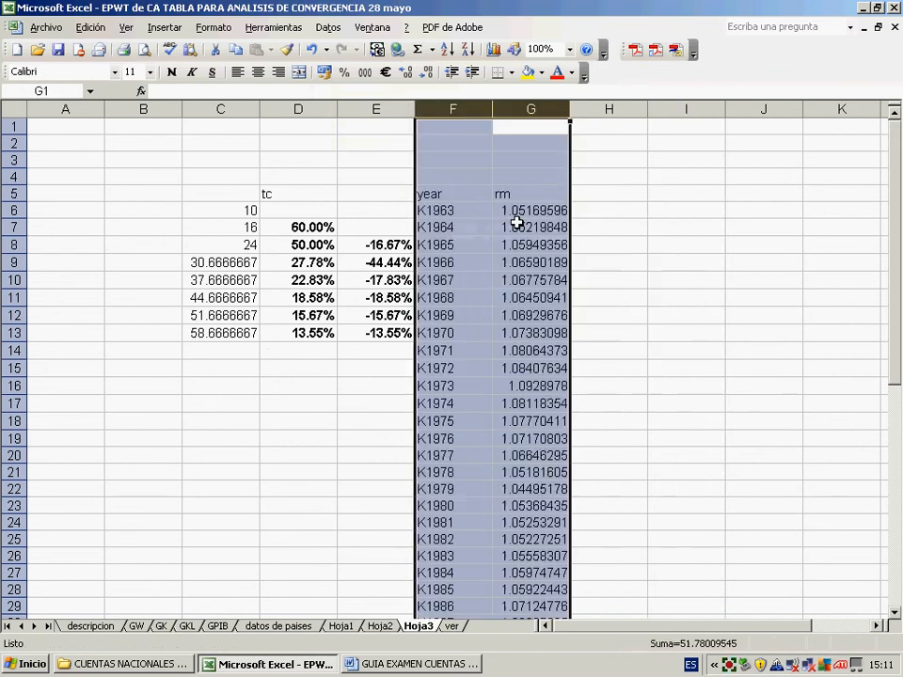
- Clear the year heading from cell F5
click(453, 194)
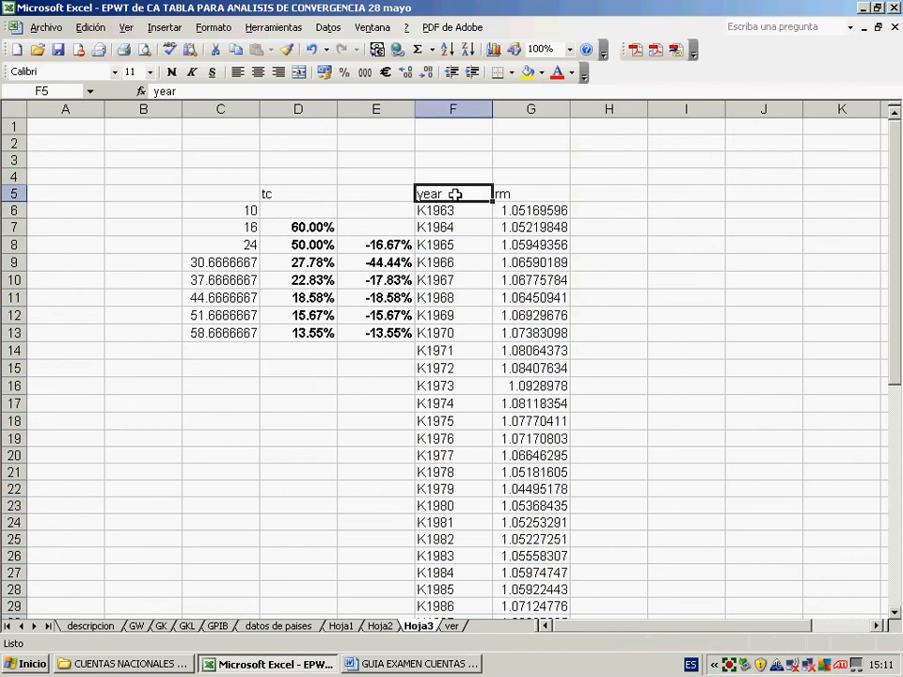
key(Delete)
key(Down)
key(Down)
- Insert a chart sheet from F5:G53 as a line chart with markers at each data value
drag(460, 209, 508, 511)
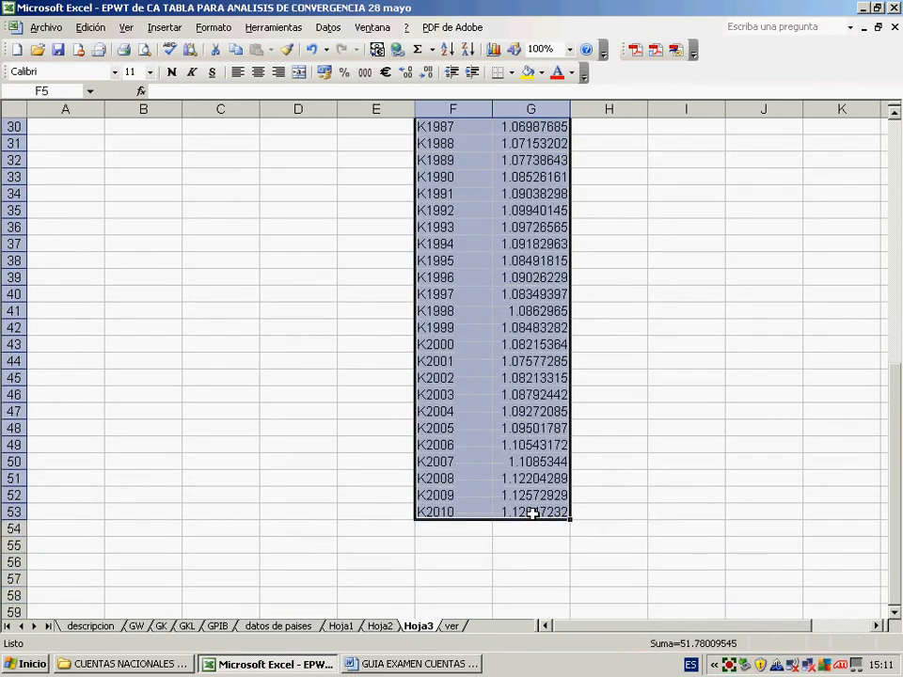
right_click(425, 628)
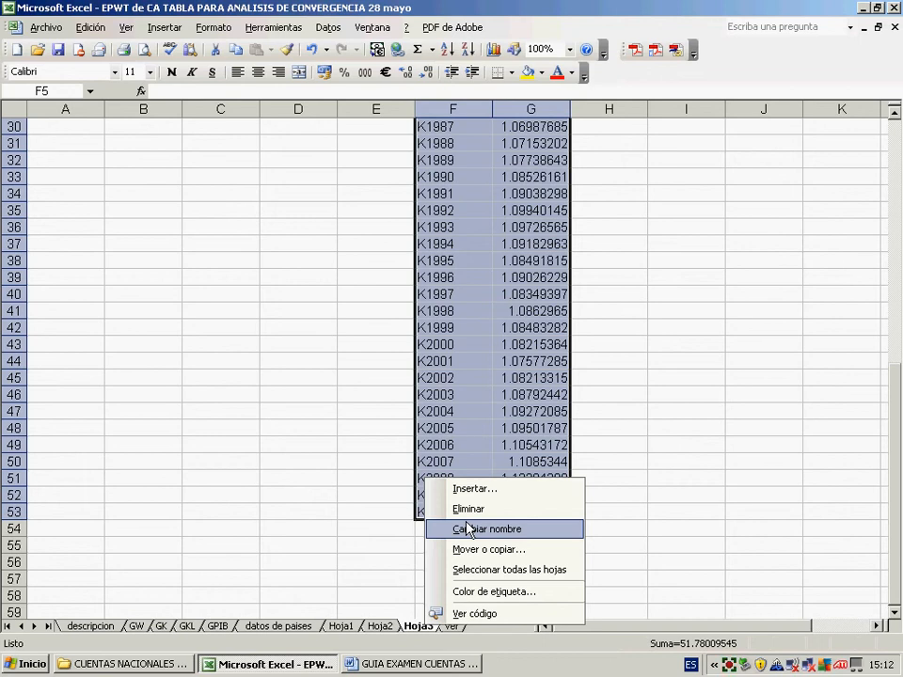
click(475, 489)
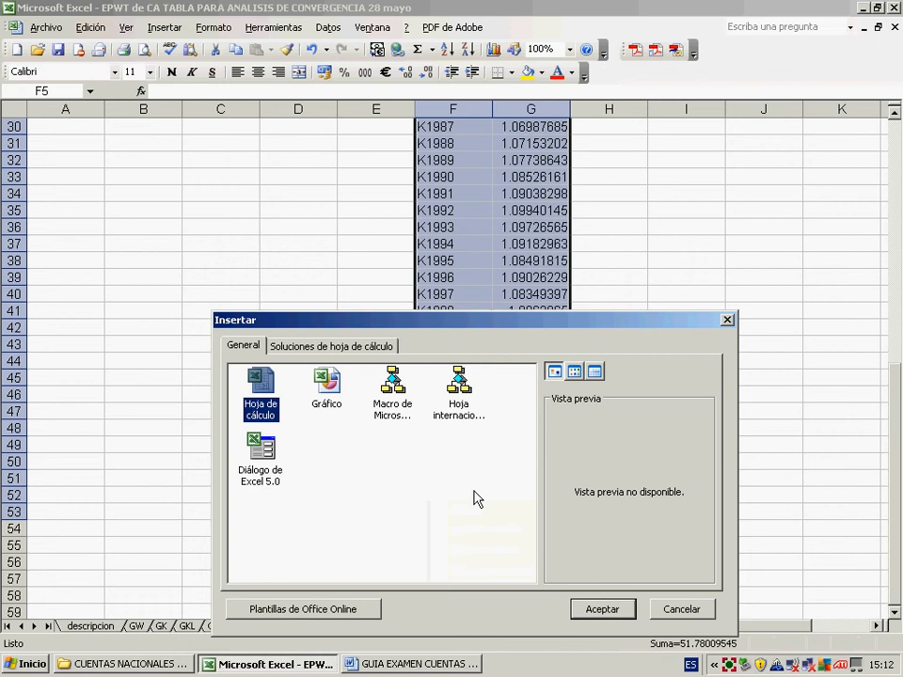
click(327, 394)
click(583, 607)
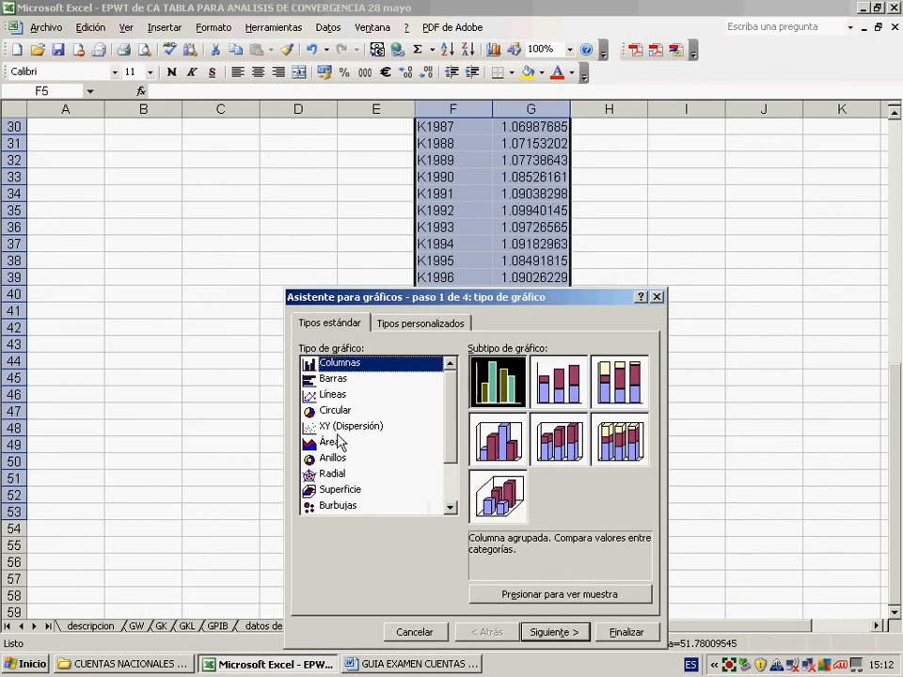
click(329, 395)
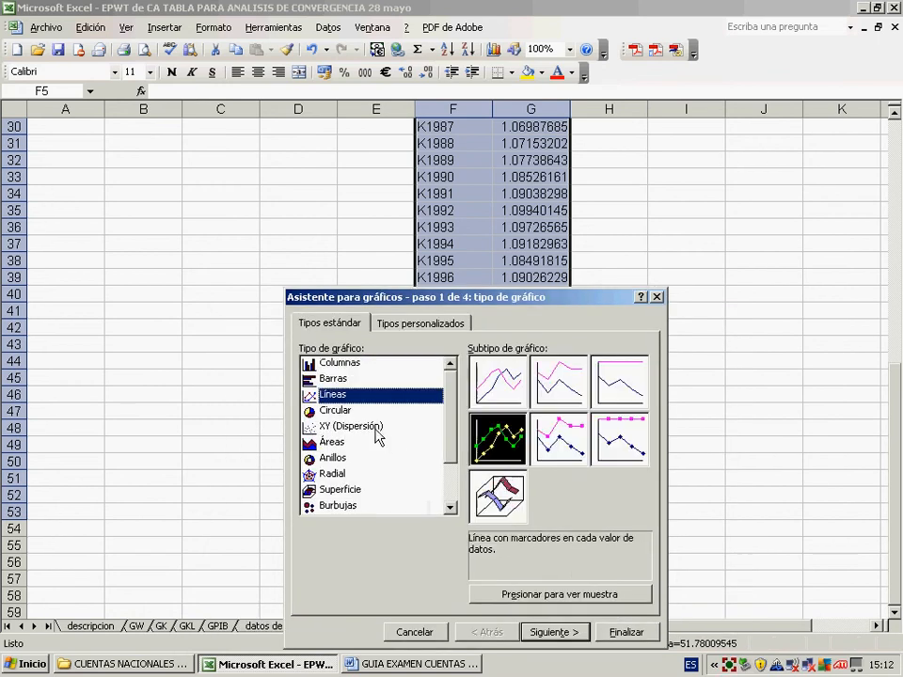
click(525, 597)
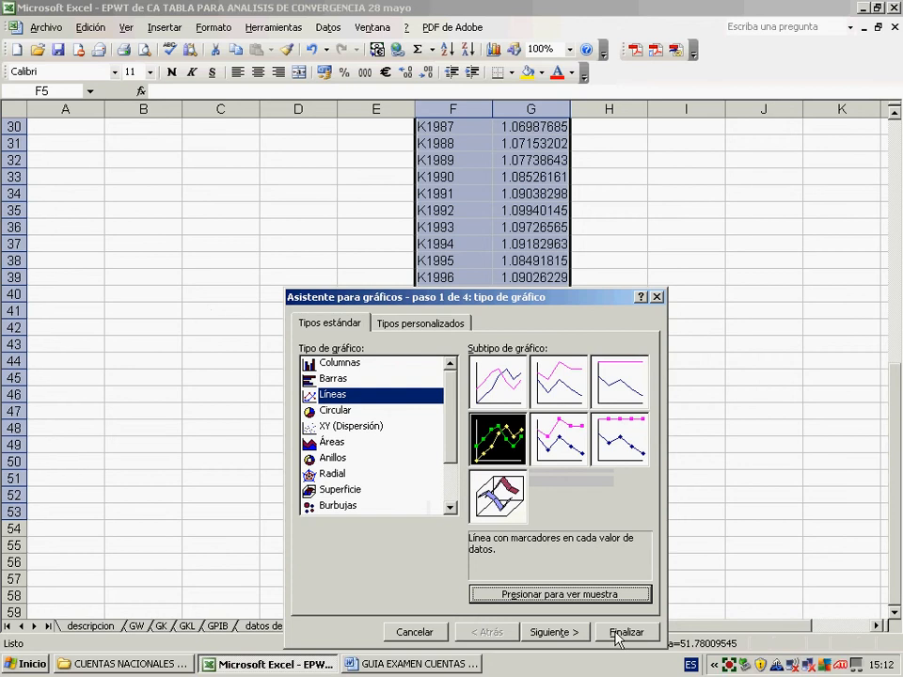
click(617, 633)
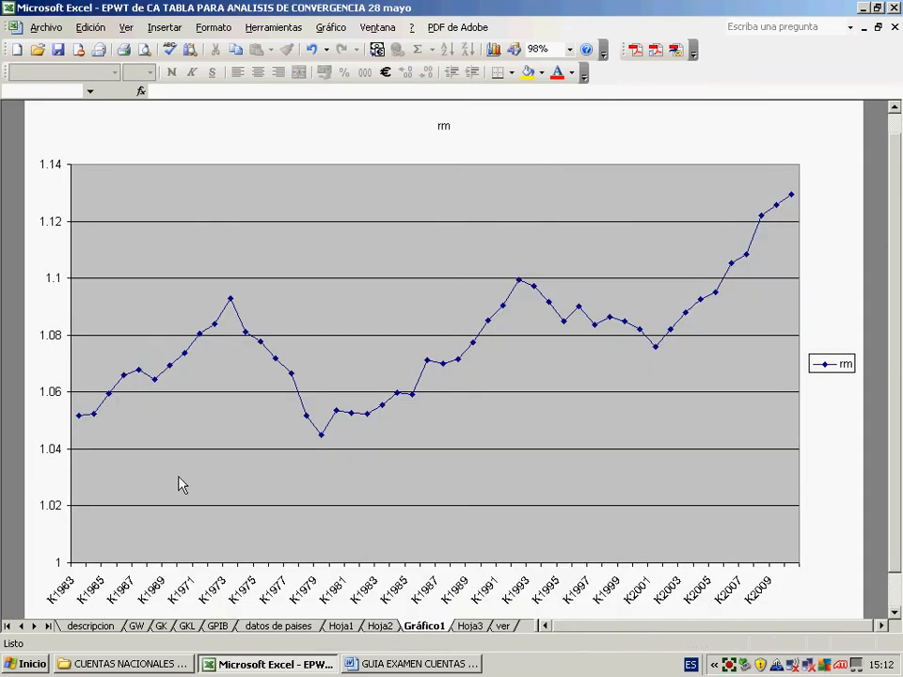
- Look through the GW, GK, GKL and GPIB charts for a format model and copy the GPIB chart area
click(137, 628)
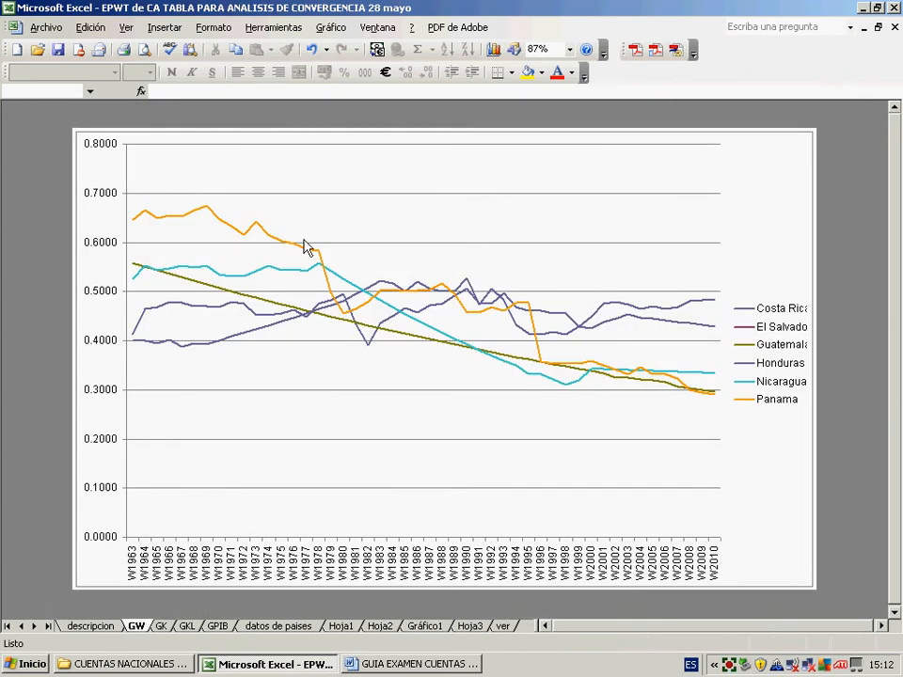
click(165, 628)
click(187, 627)
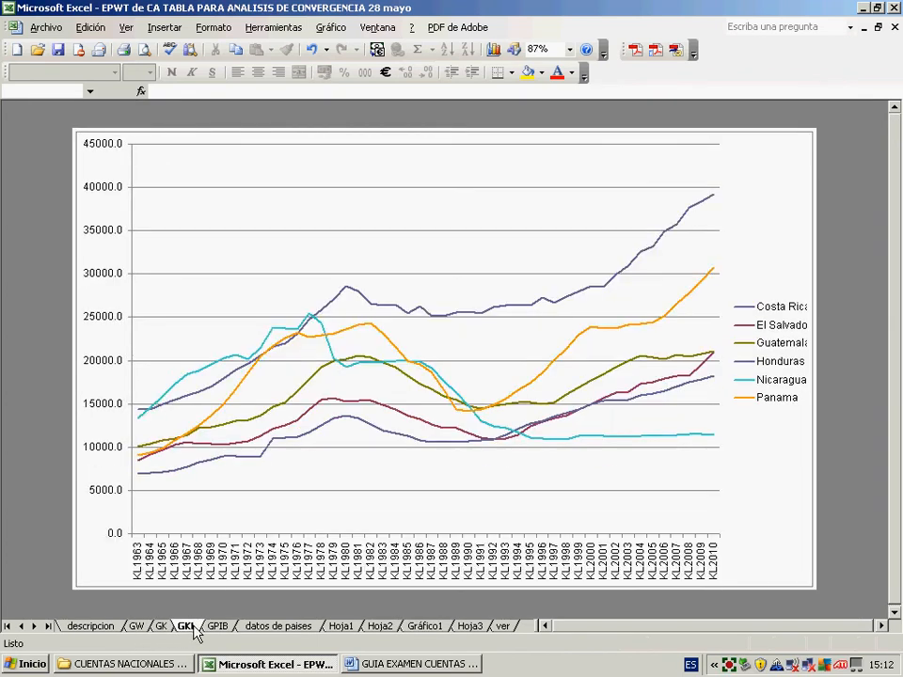
click(218, 627)
click(271, 628)
click(215, 628)
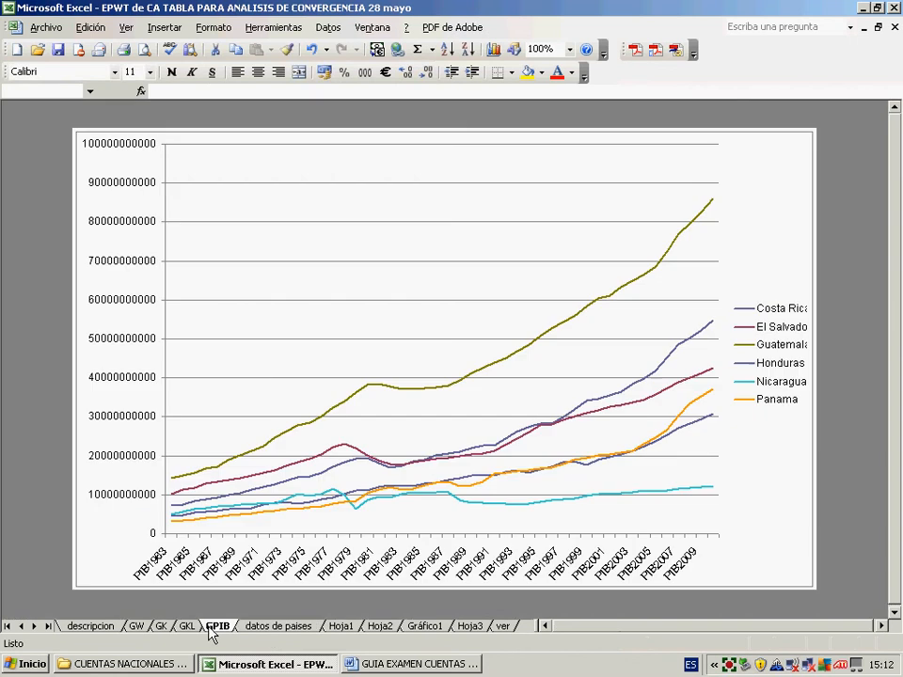
click(185, 146)
click(92, 28)
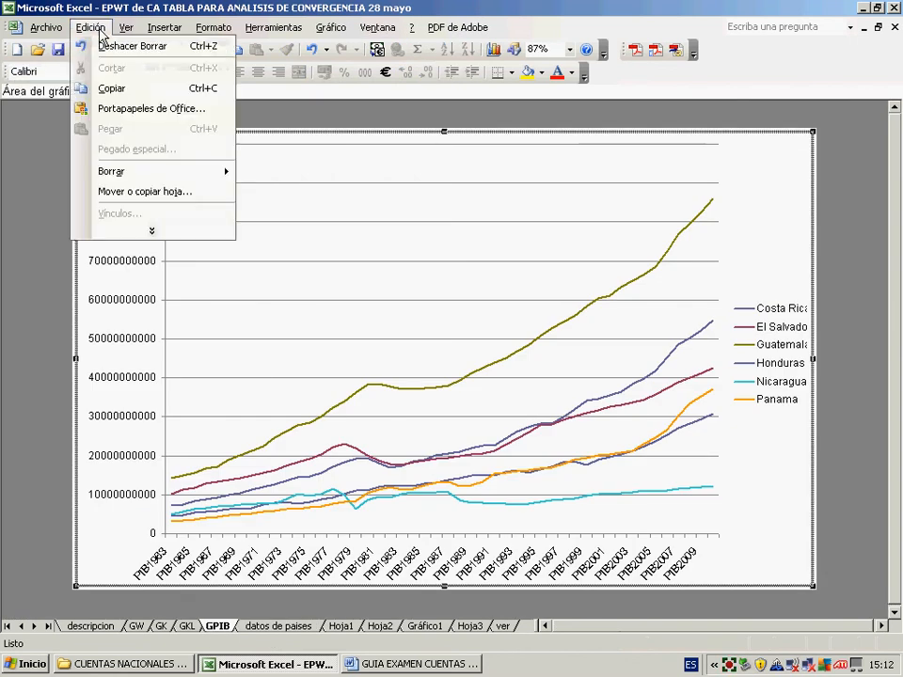
click(117, 88)
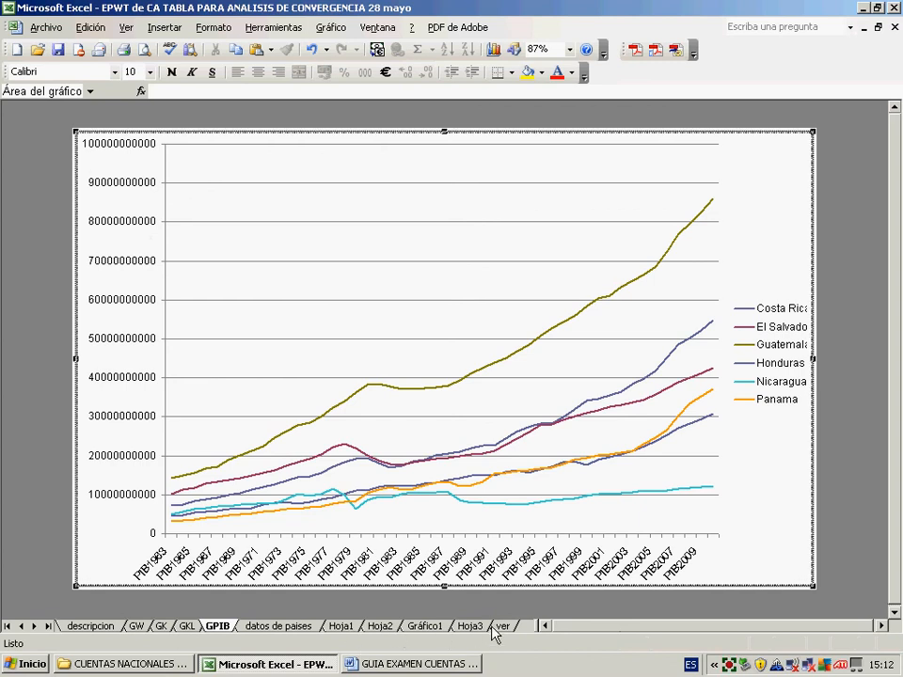
- Paste only the formats of the copied chart onto the rm chart in Gráfico1
click(417, 628)
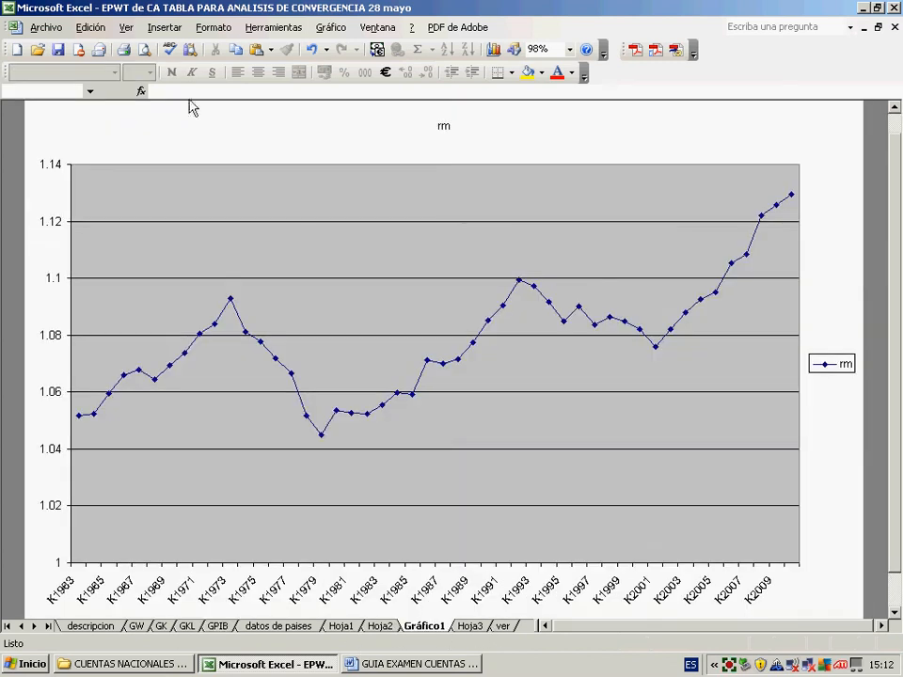
click(162, 128)
click(94, 27)
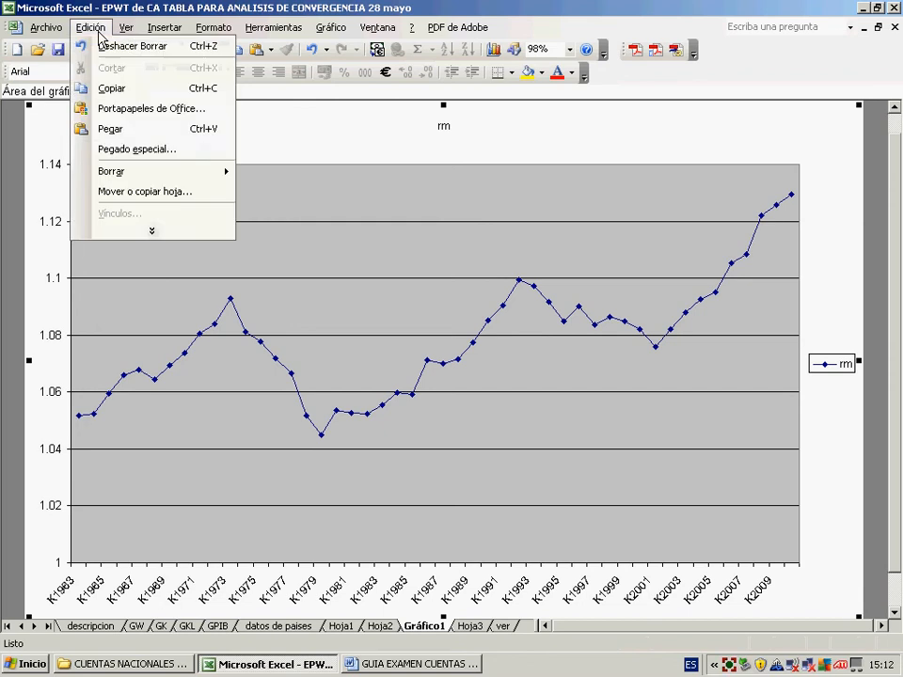
click(139, 151)
click(220, 269)
click(238, 313)
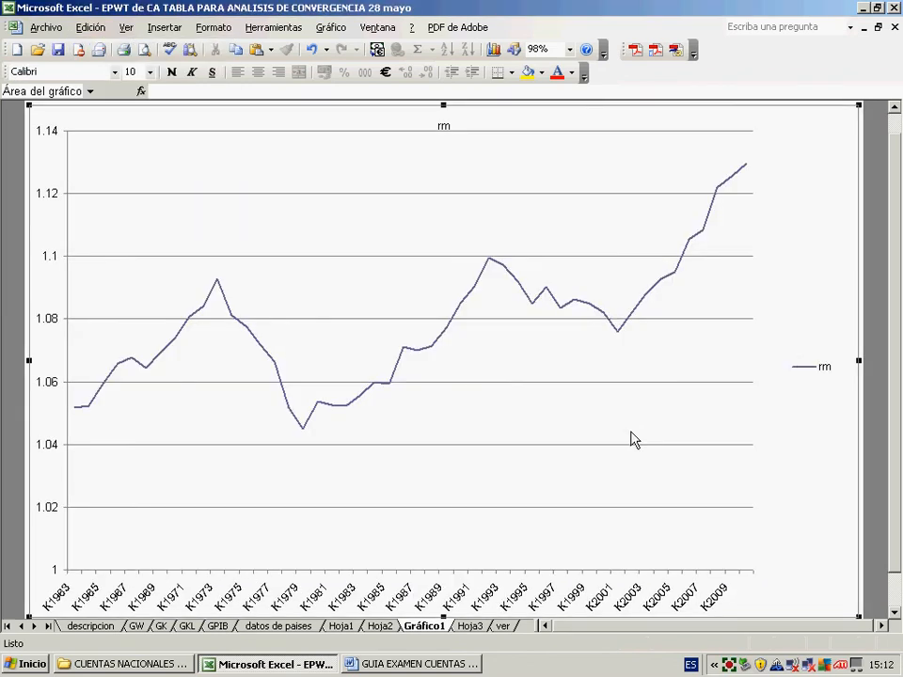
- Move the rm legend inside the plot area, above the 1970s data, and widen the plot area to nearly the chart's full width
drag(806, 367, 301, 240)
click(709, 399)
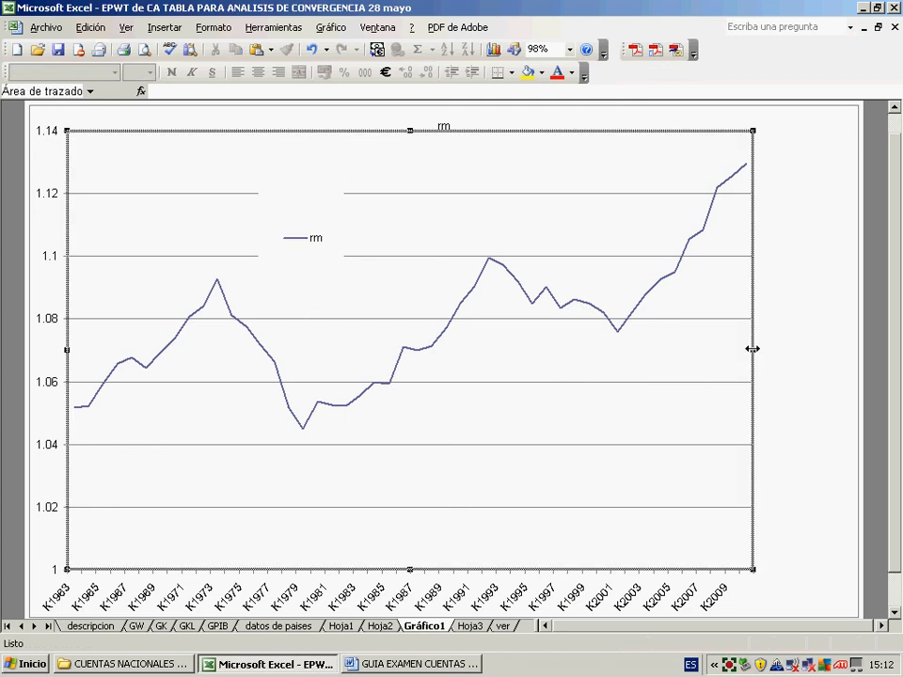
drag(753, 350, 842, 352)
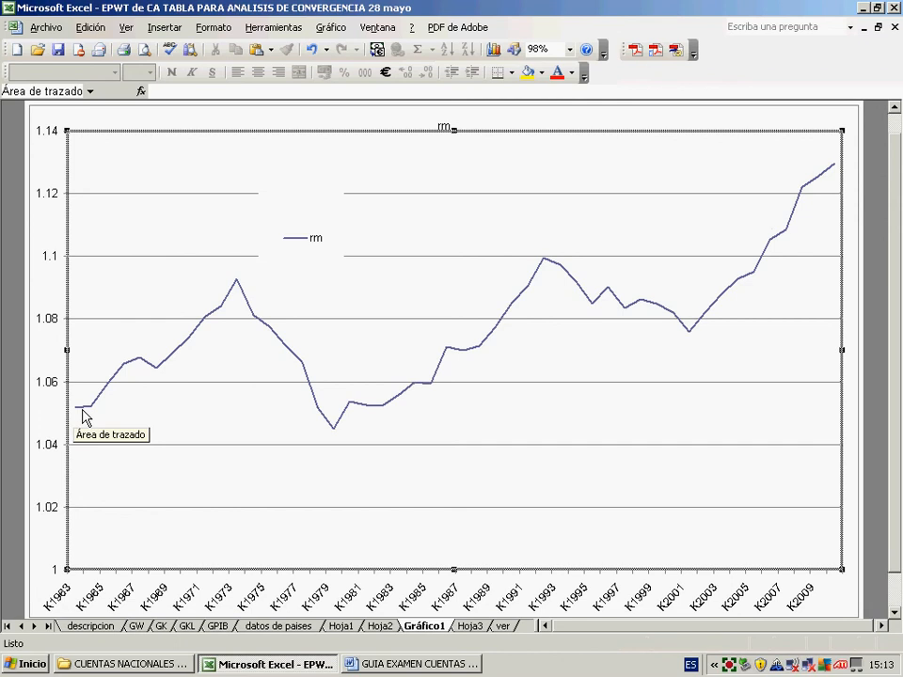
click(444, 365)
right_click(444, 364)
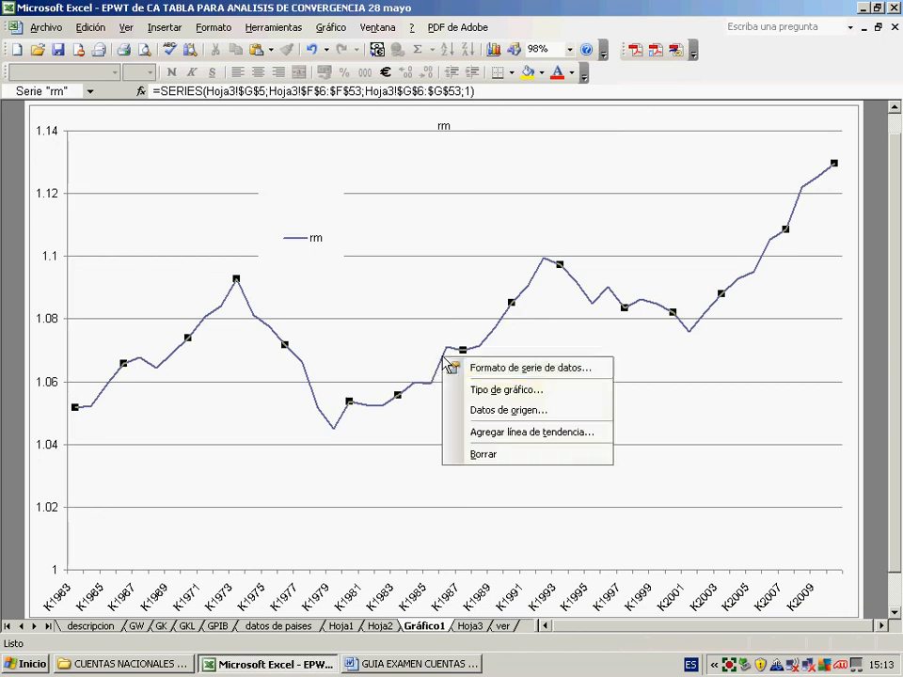
click(467, 368)
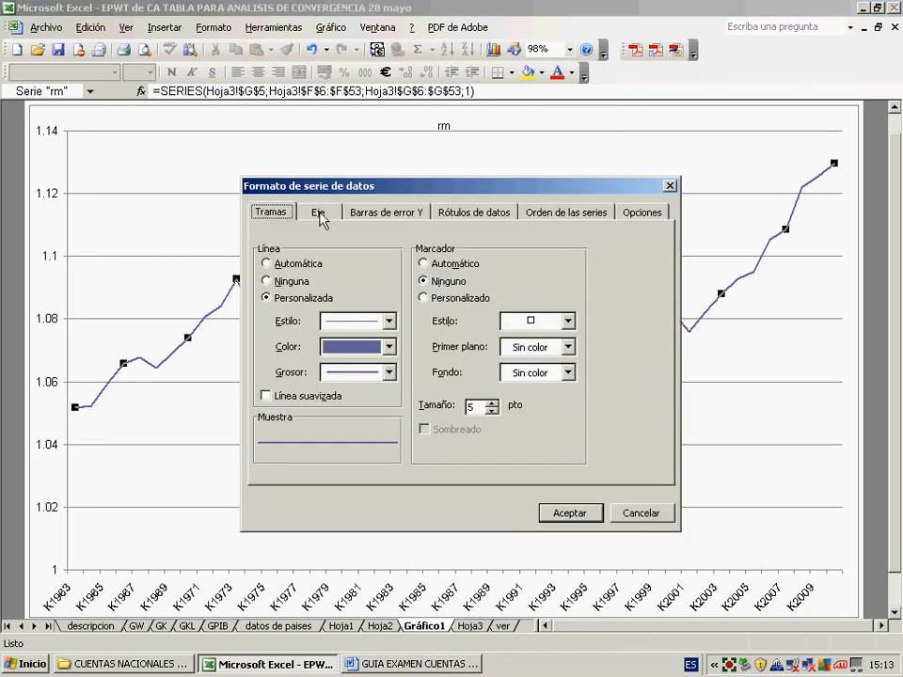
click(623, 509)
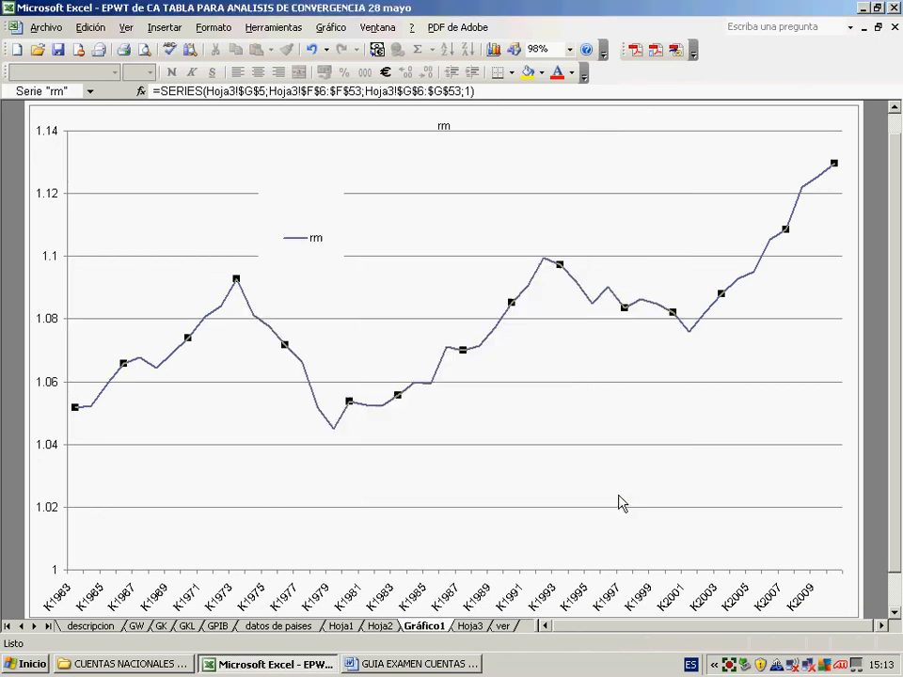
- Add a linear trendline to the rm series with its equation and R-squared value displayed on the chart
right_click(513, 304)
click(549, 380)
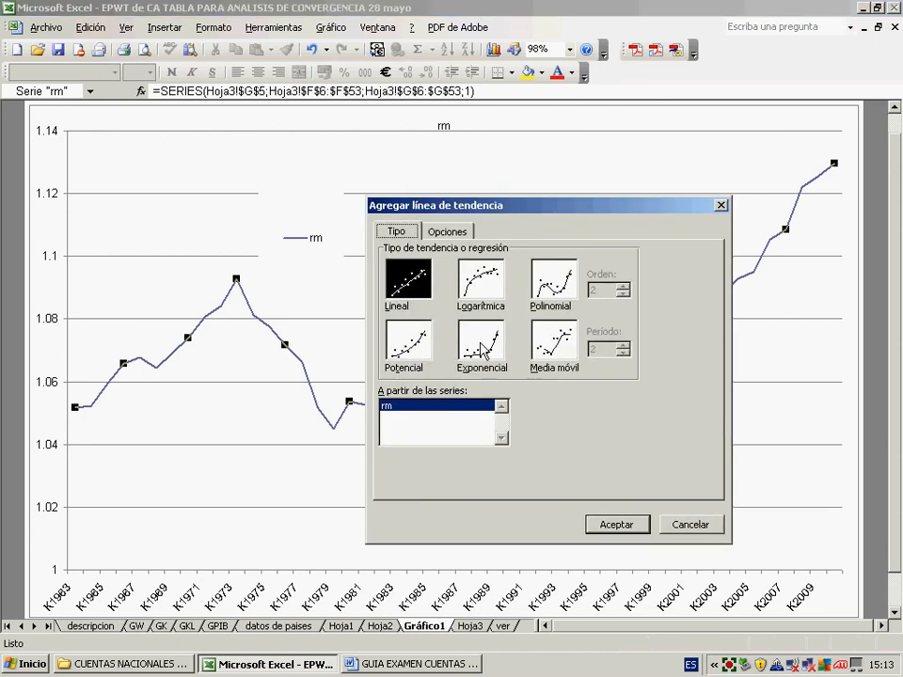
click(444, 233)
click(436, 406)
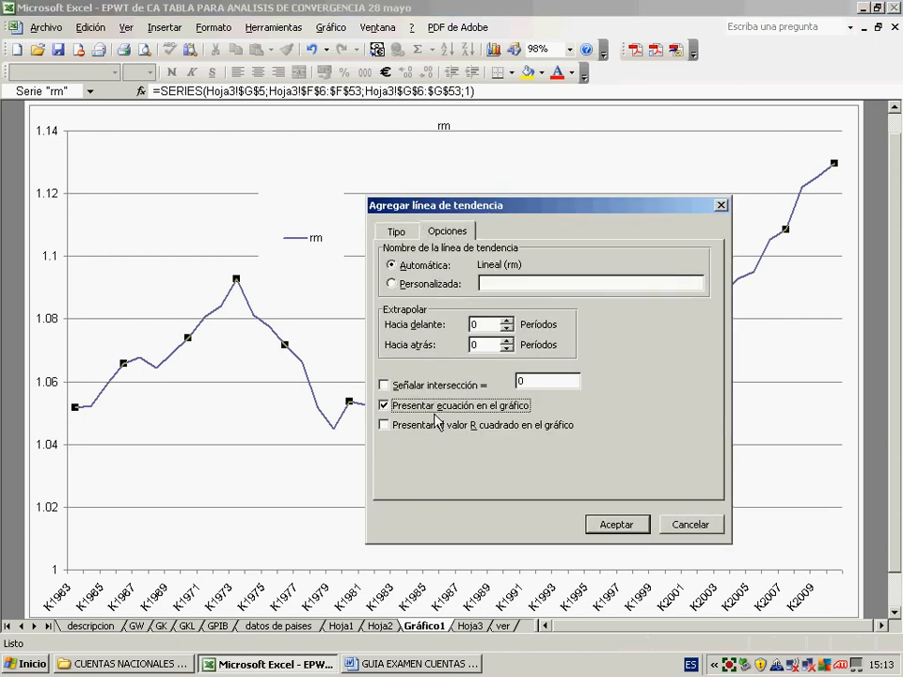
click(466, 424)
click(601, 524)
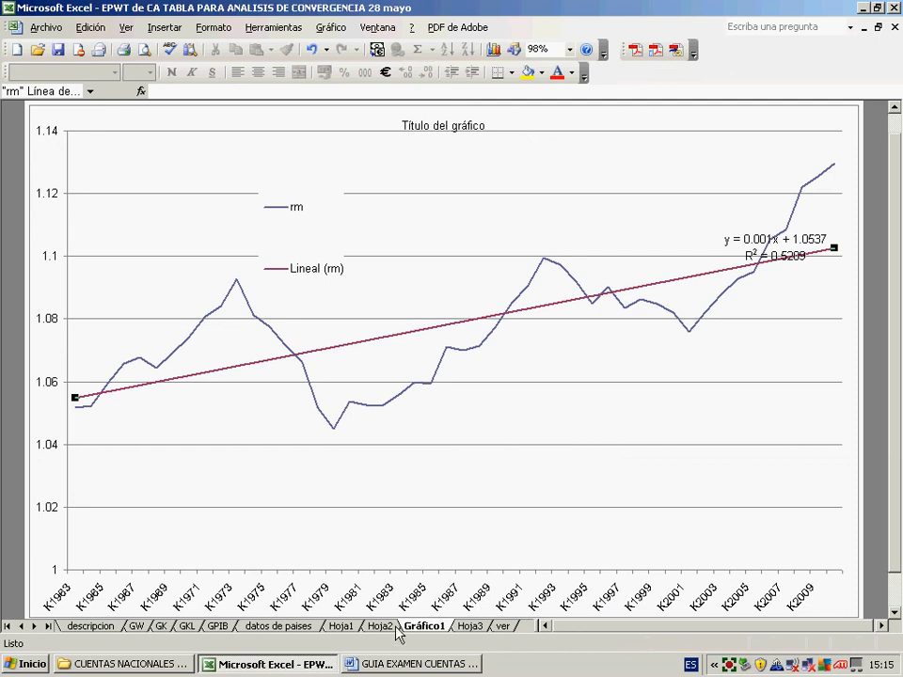
- Review the yearly K, L, q, p, m and qm blocks on Hoja1 from 2010 back to the early 1980s, and return to the rm series in Gráfico1
click(346, 627)
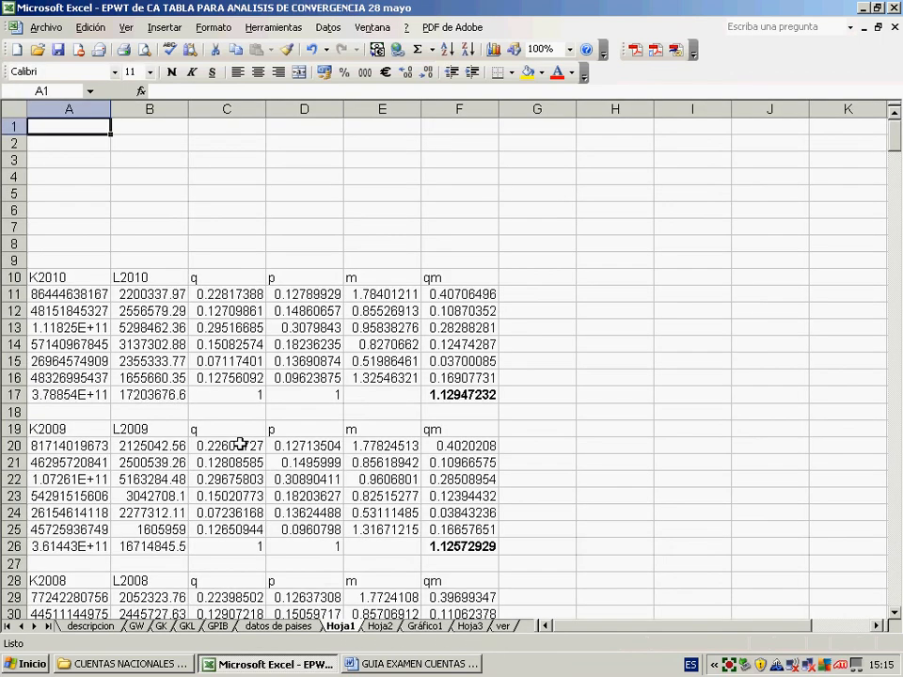
scroll(94, 250, down, 2)
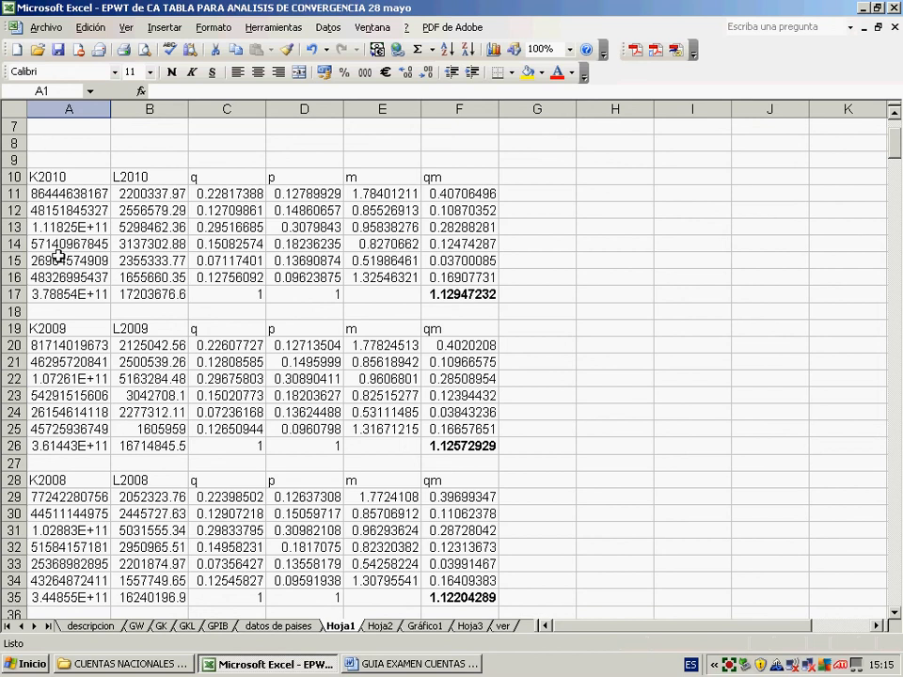
scroll(47, 203, down, 2)
scroll(45, 155, up, 1)
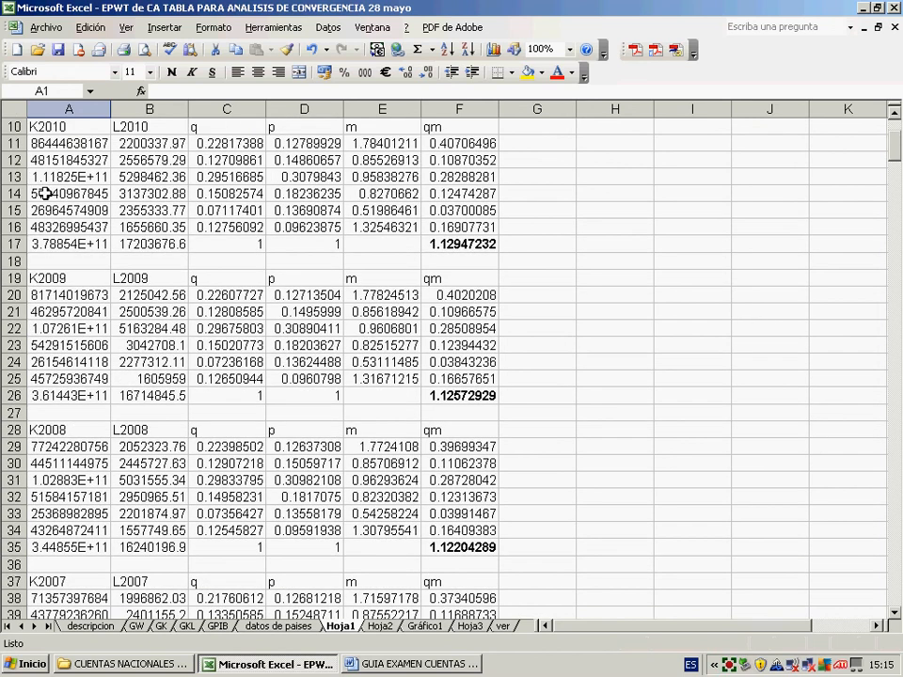
scroll(356, 250, down, 18)
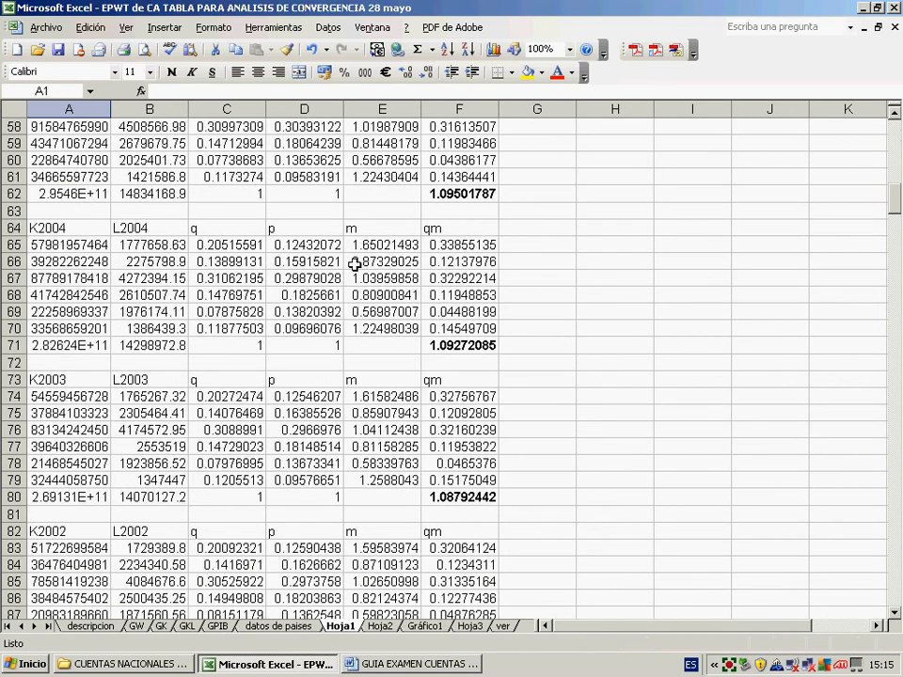
scroll(355, 266, down, 20)
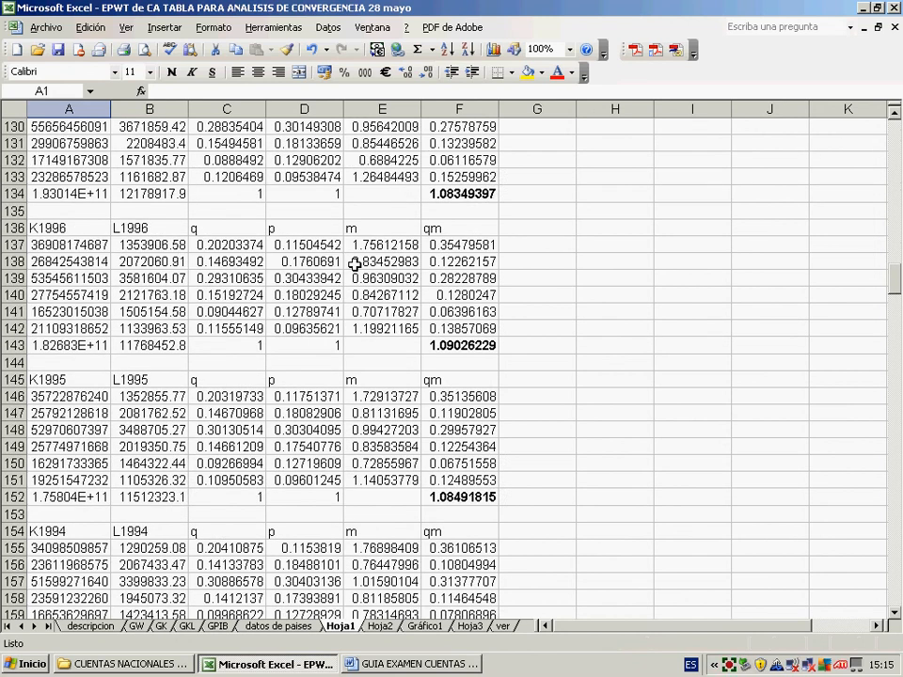
scroll(355, 265, down, 19)
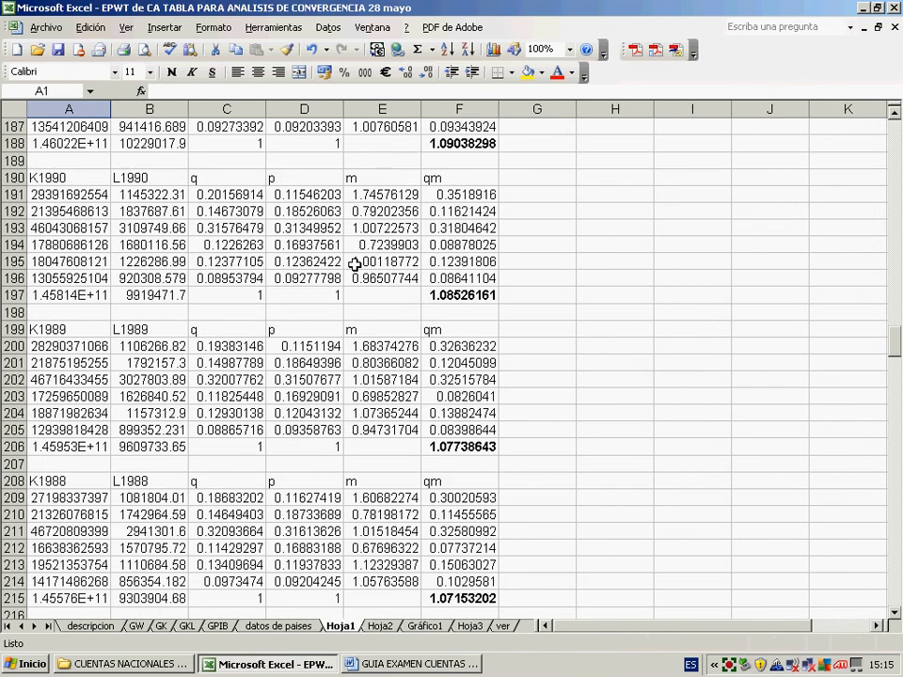
scroll(353, 262, down, 9)
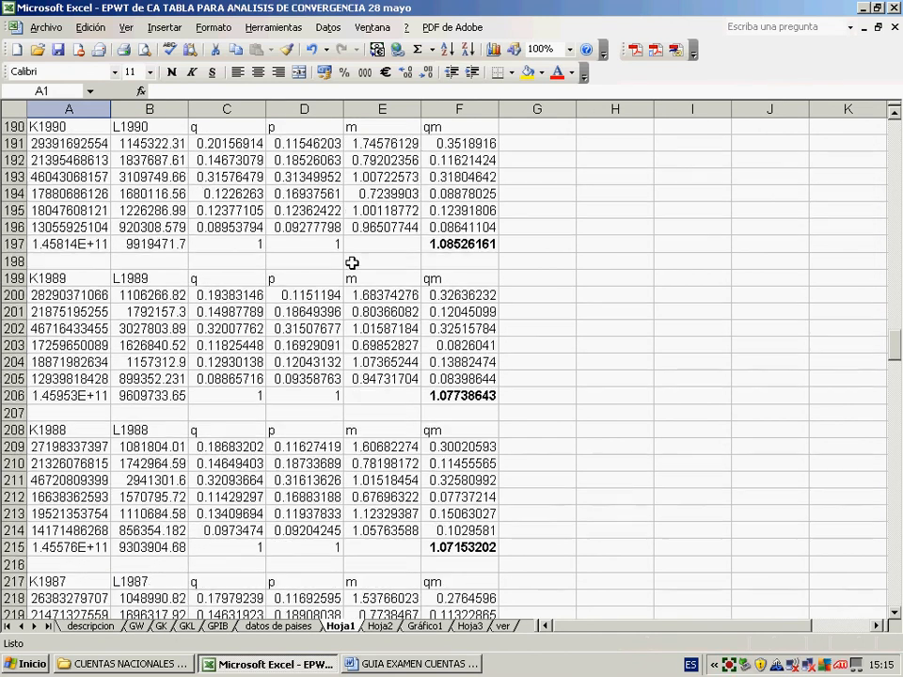
scroll(352, 262, down, 15)
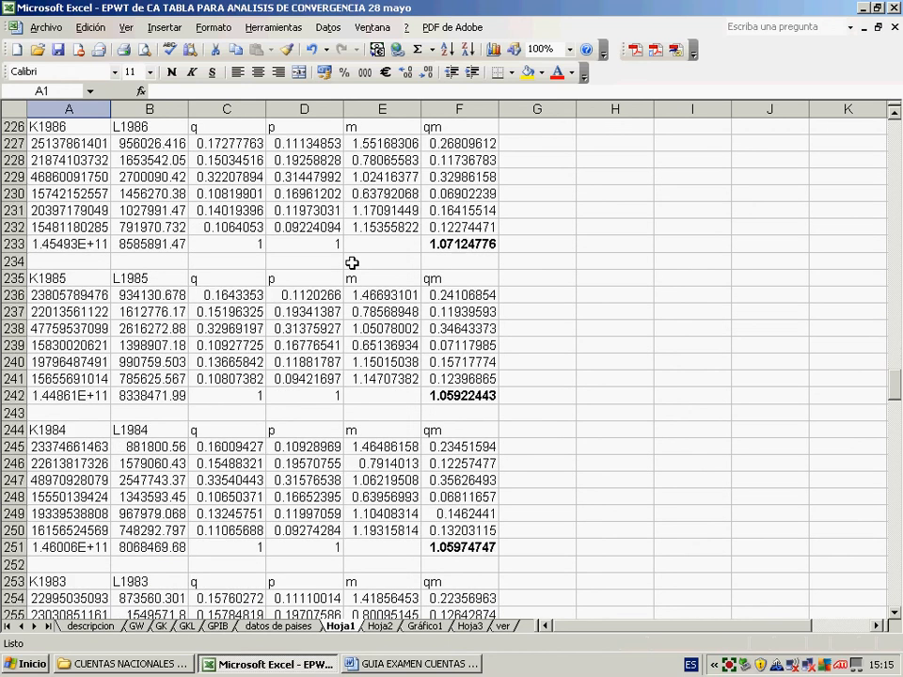
scroll(360, 462, up, 6)
scroll(361, 462, up, 1)
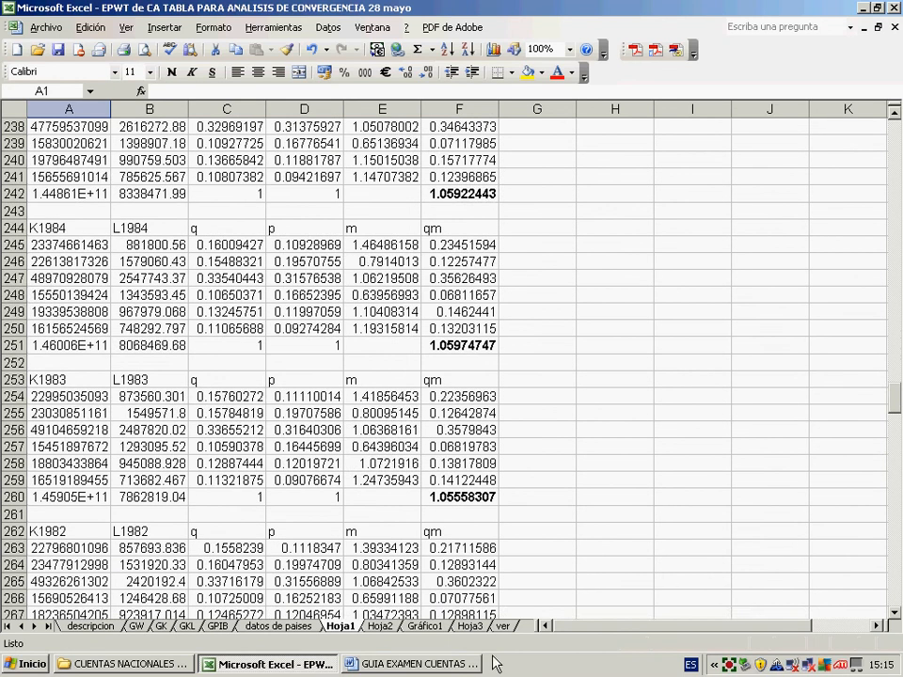
click(423, 626)
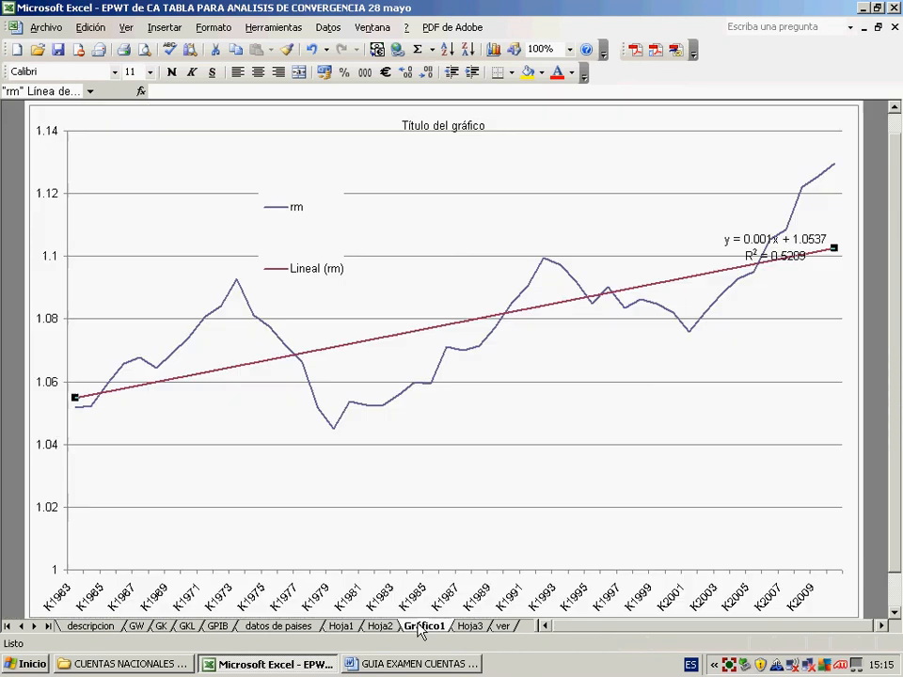
click(460, 352)
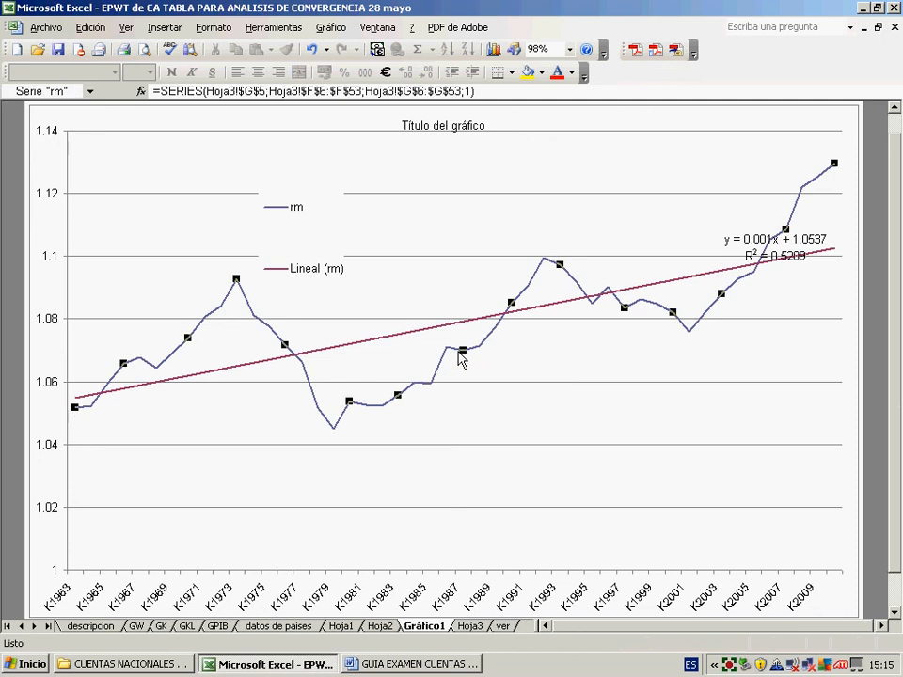